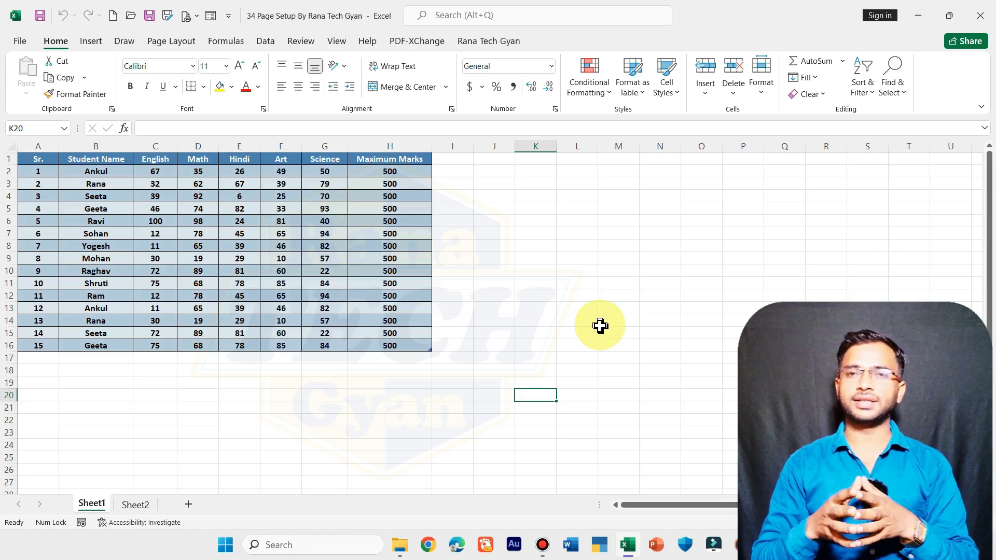
# Switch to Word, insert a page break in the blank document, and close it without saving
pyautogui.click(568, 547)
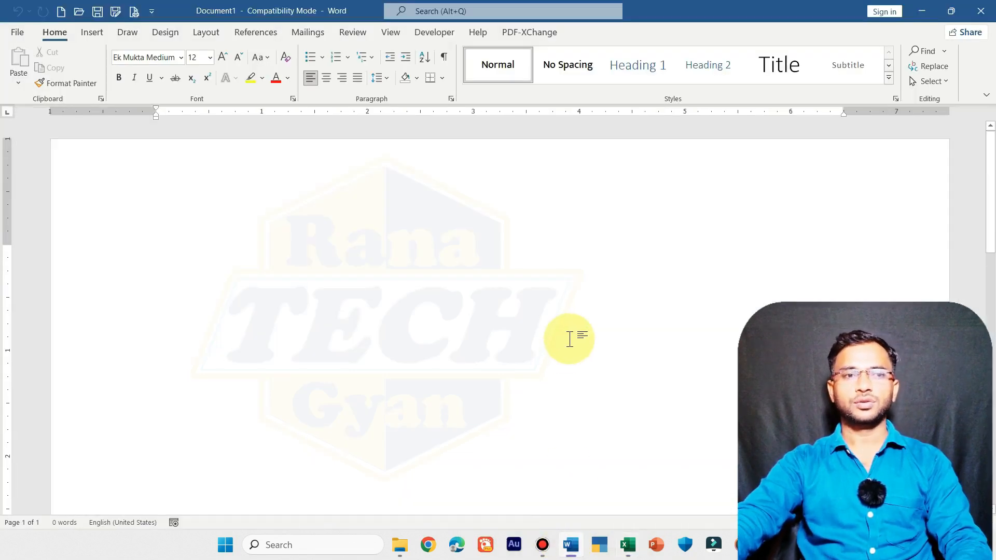
pyautogui.scroll(-15, 664, 385)
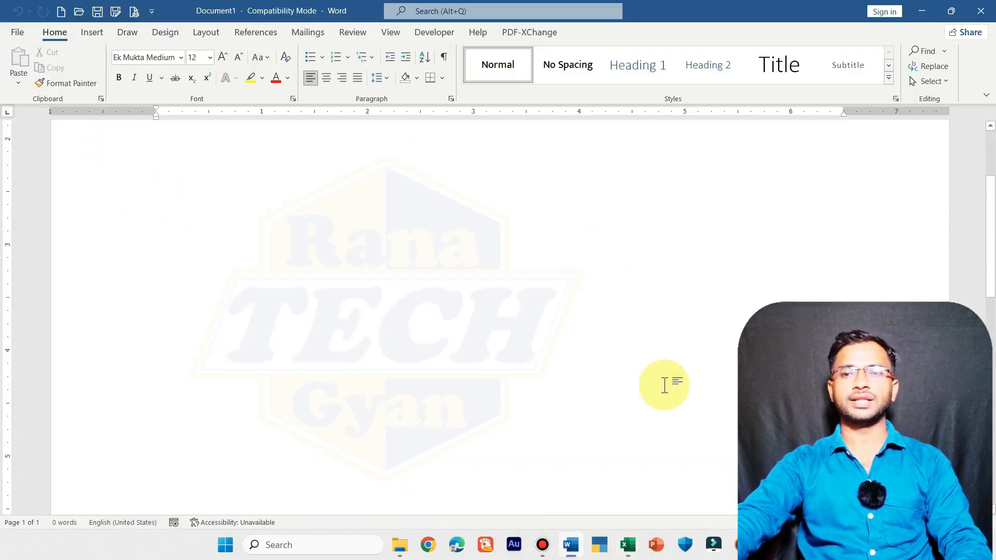
pyautogui.scroll(-7, 664, 394)
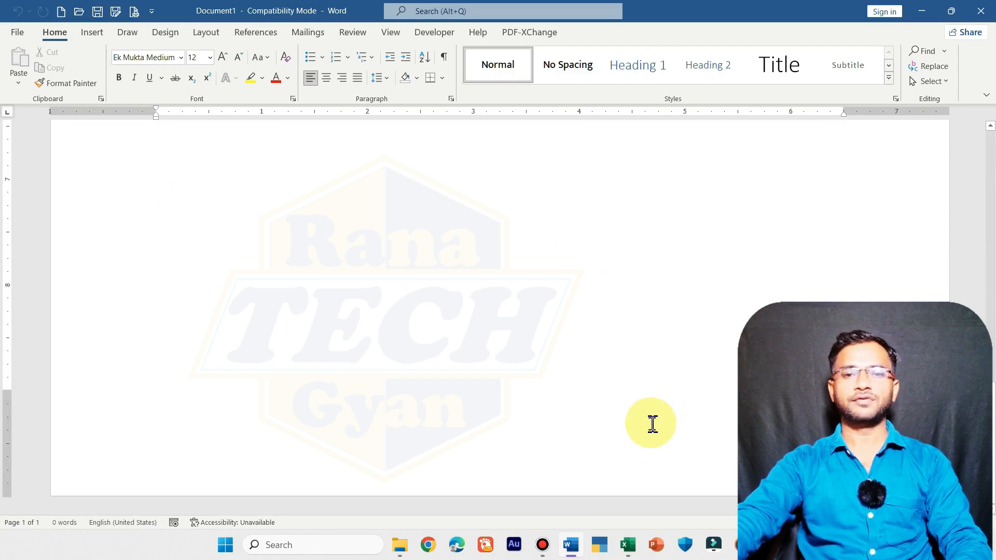
pyautogui.hotkey('ctrl', 'Return')
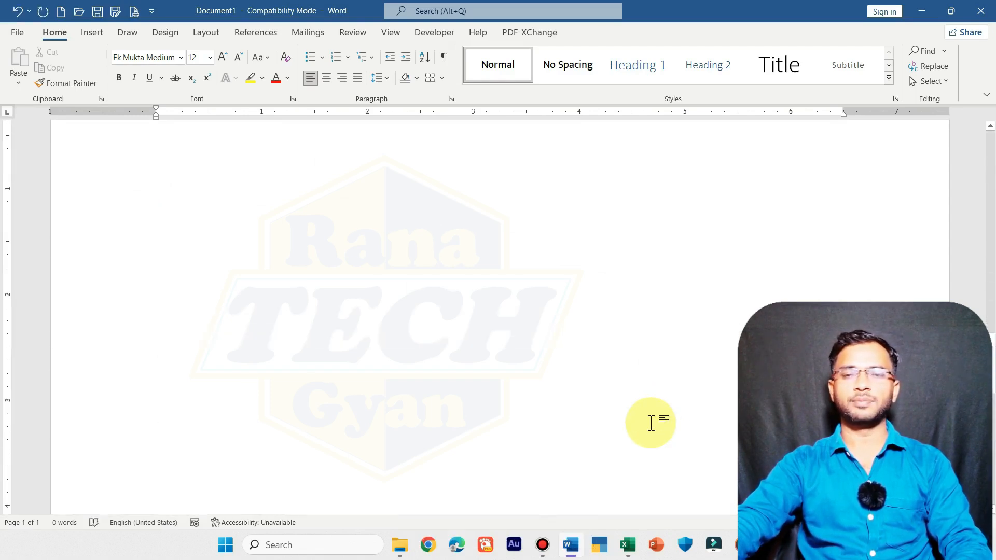
pyautogui.click(980, 11)
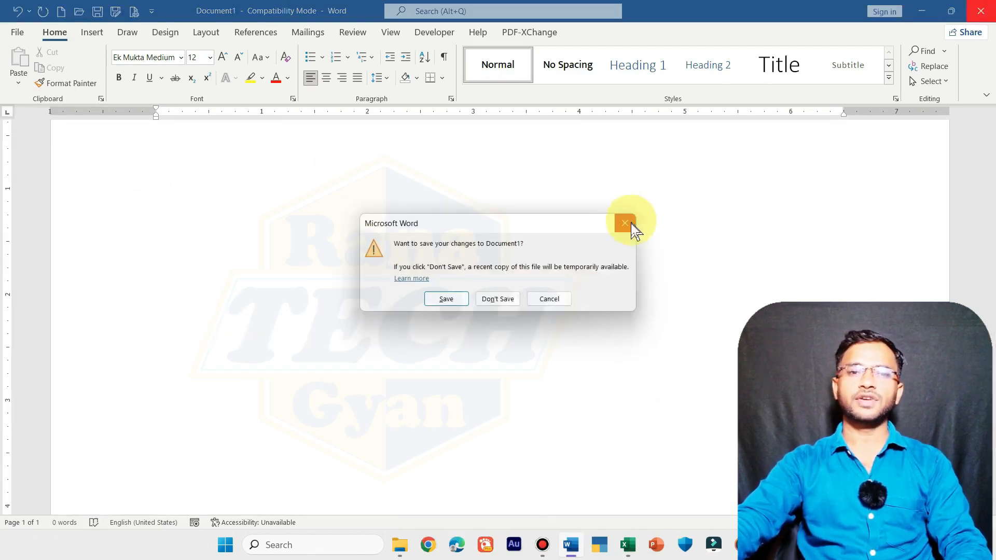
pyautogui.click(511, 296)
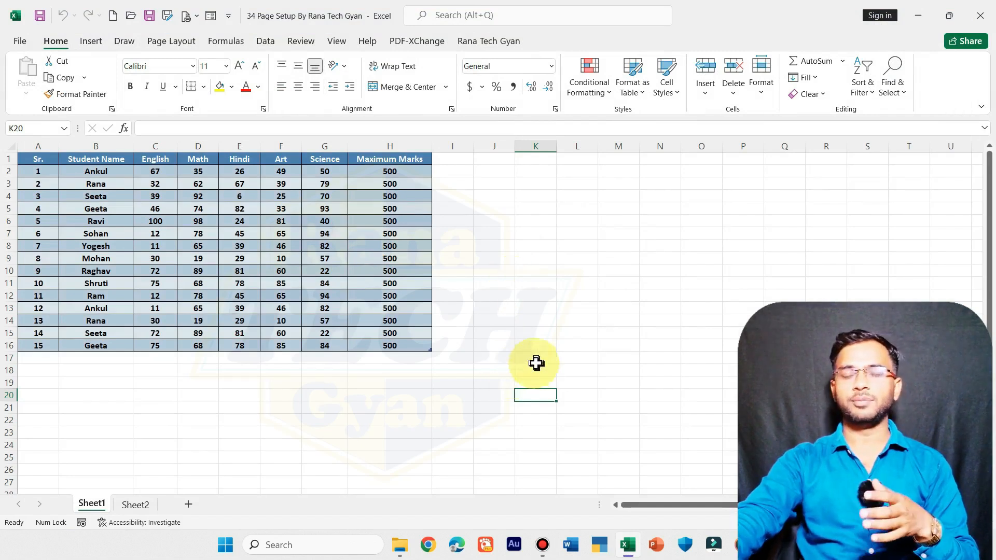
# Copy the marks table A1:H16 on Sheet1 in Excel and paste copies of it starting at A20 and A38
pyautogui.moveTo(428, 345); pyautogui.dragTo(389, 342)
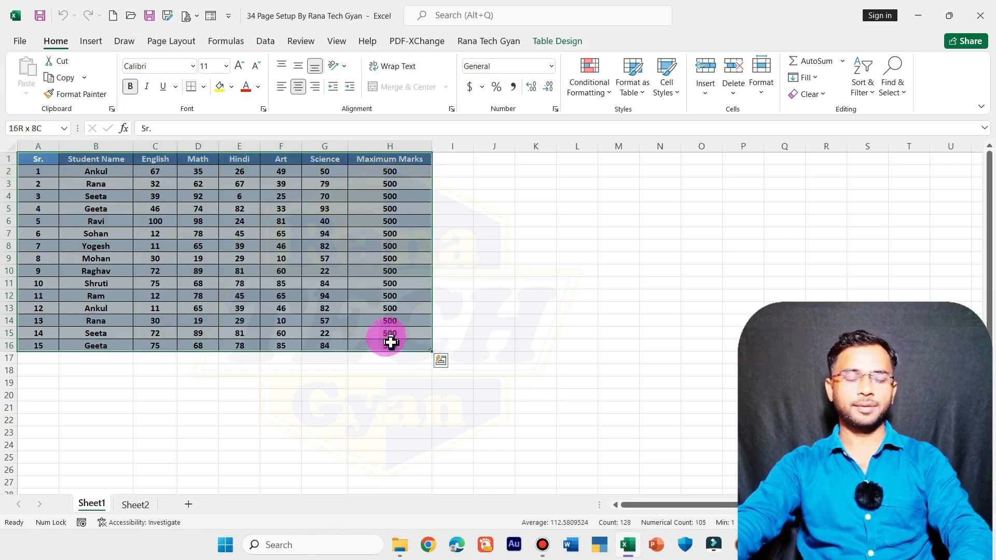
pyautogui.hotkey('ctrl', 'c')
pyautogui.click(41, 377)
pyautogui.click(40, 390)
pyautogui.hotkey('ctrl', 'v')
pyautogui.scroll(-7, 40, 388)
pyautogui.click(43, 361)
pyautogui.hotkey('ctrl', 'v')
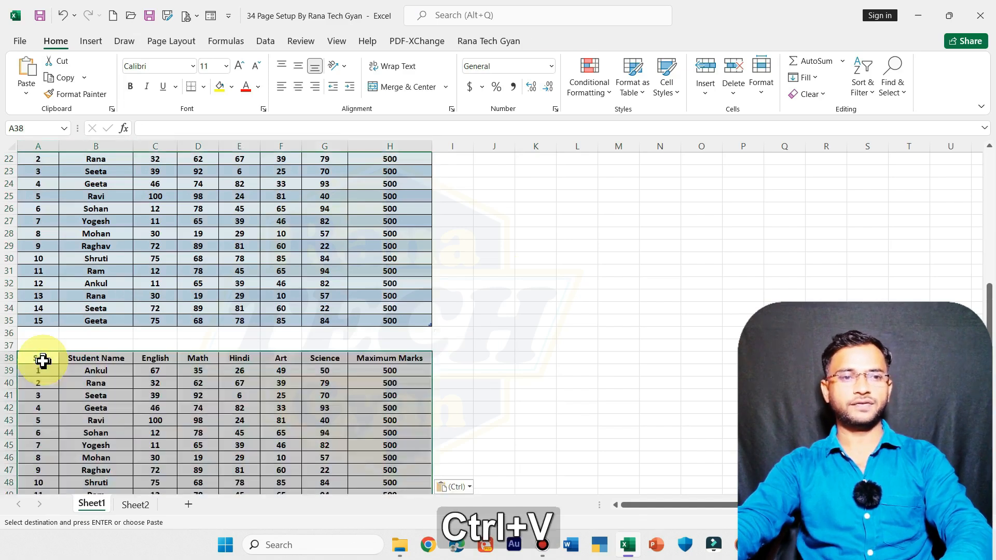
# Look over the original marks table and its two pasted copies on Sheet1
pyautogui.scroll(-4, 40, 360)
pyautogui.scroll(11, 40, 360)
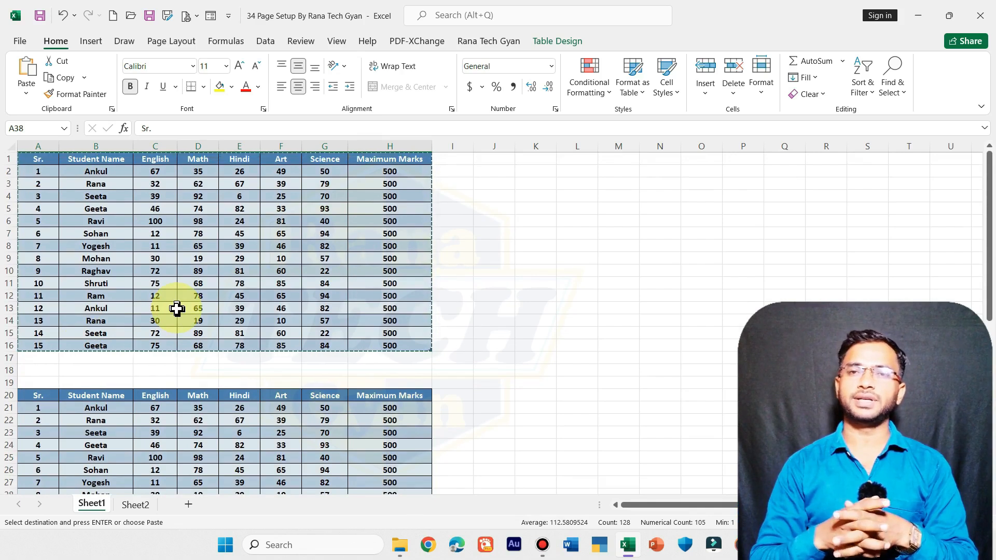
pyautogui.scroll(-7, 217, 307)
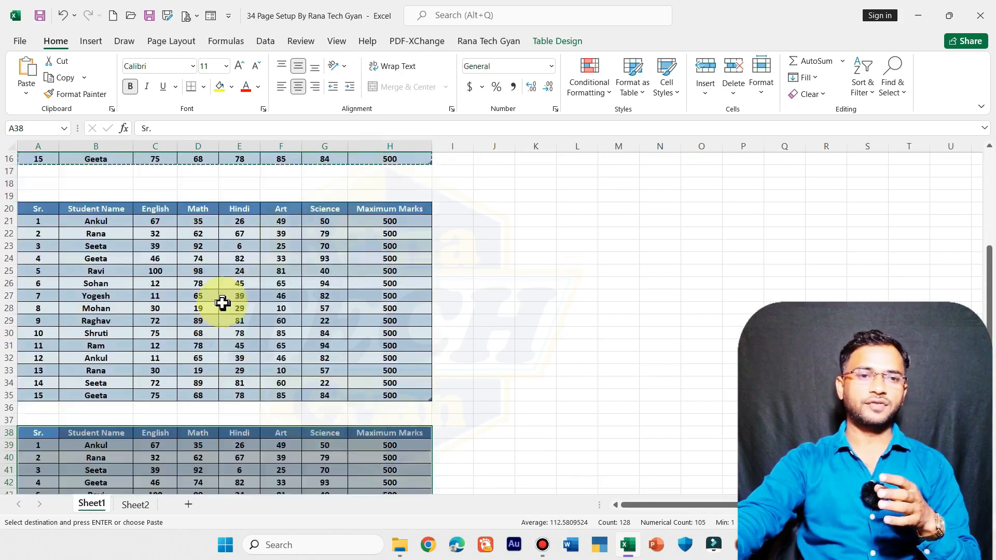
pyautogui.scroll(-2, 228, 306)
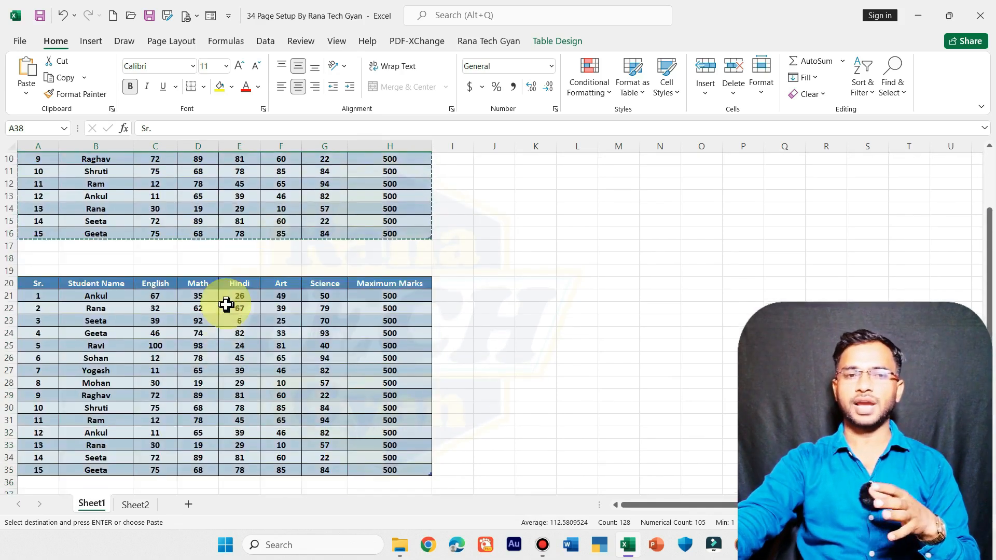
pyautogui.scroll(9, 228, 307)
pyautogui.scroll(3, 290, 311)
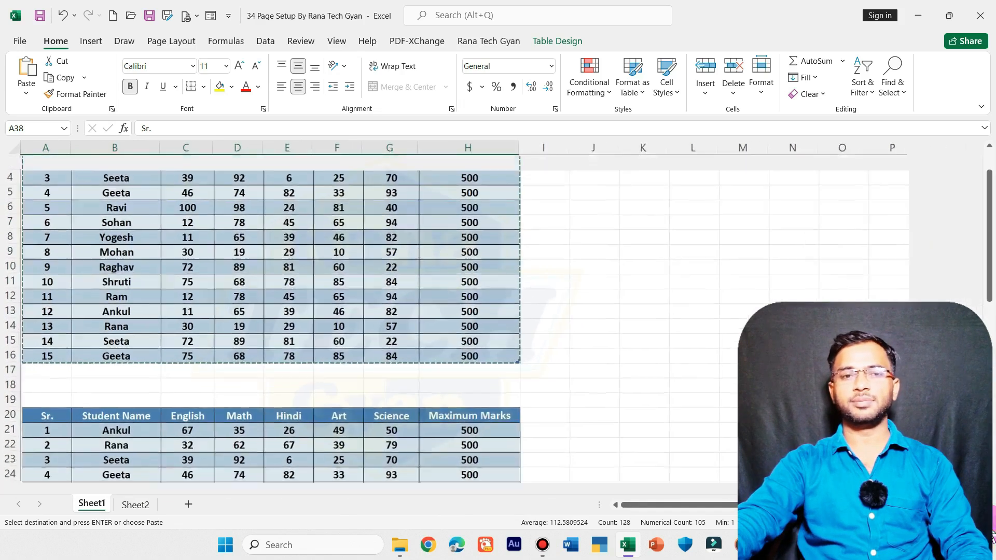
pyautogui.scroll(1, 420, 322)
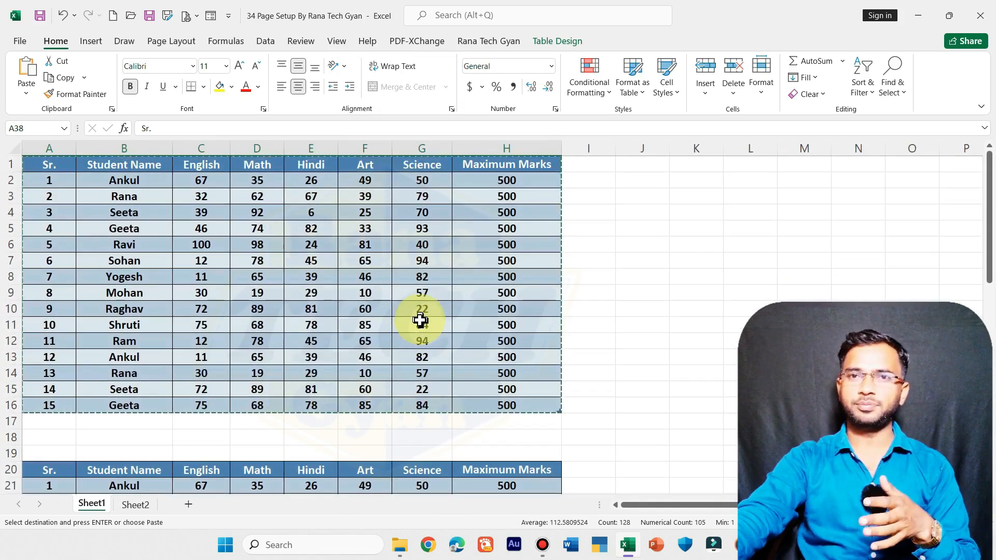
pyautogui.scroll(-13, 420, 320)
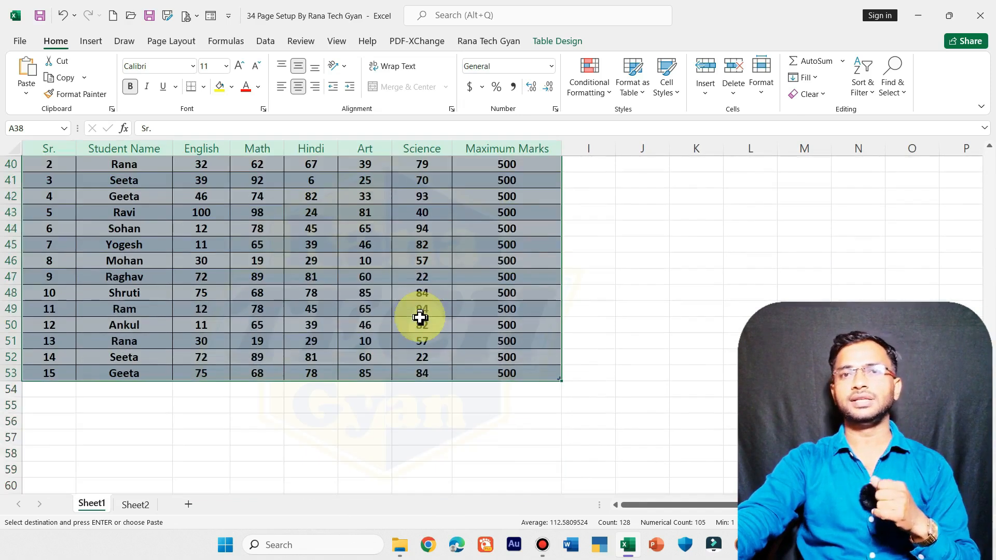
pyautogui.scroll(13, 420, 317)
pyautogui.click(585, 275)
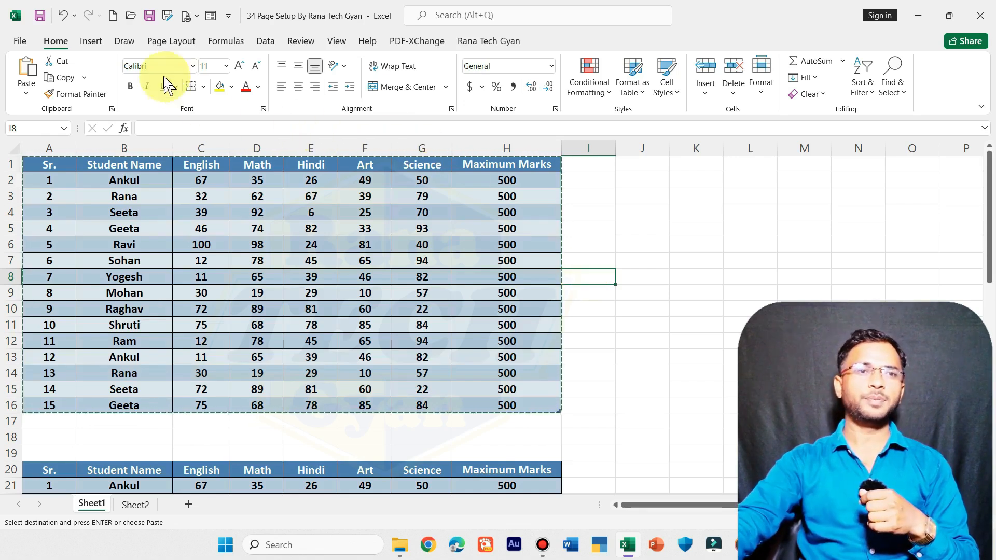
# Preview both printed pages of the active sheet and return to the worksheet
pyautogui.click(169, 44)
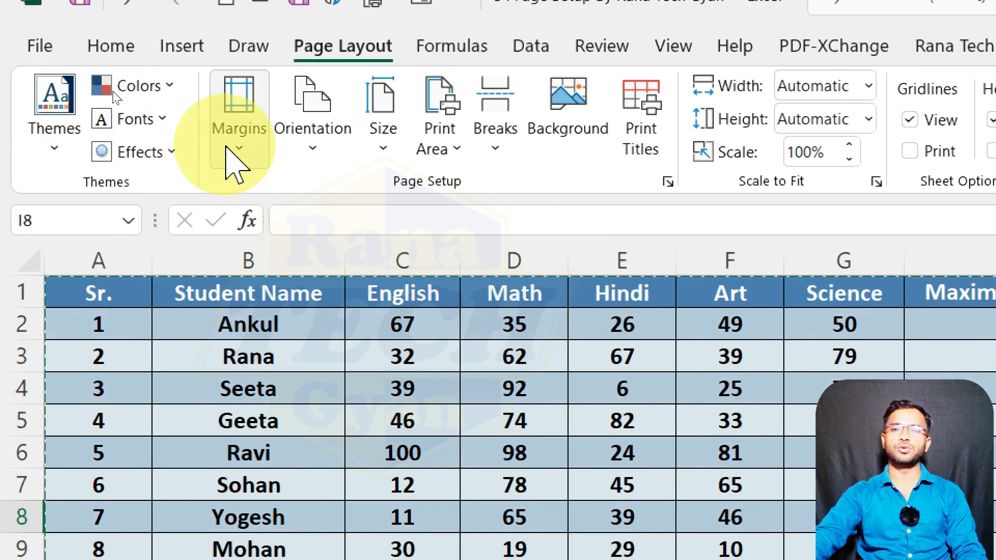
pyautogui.click(336, 346)
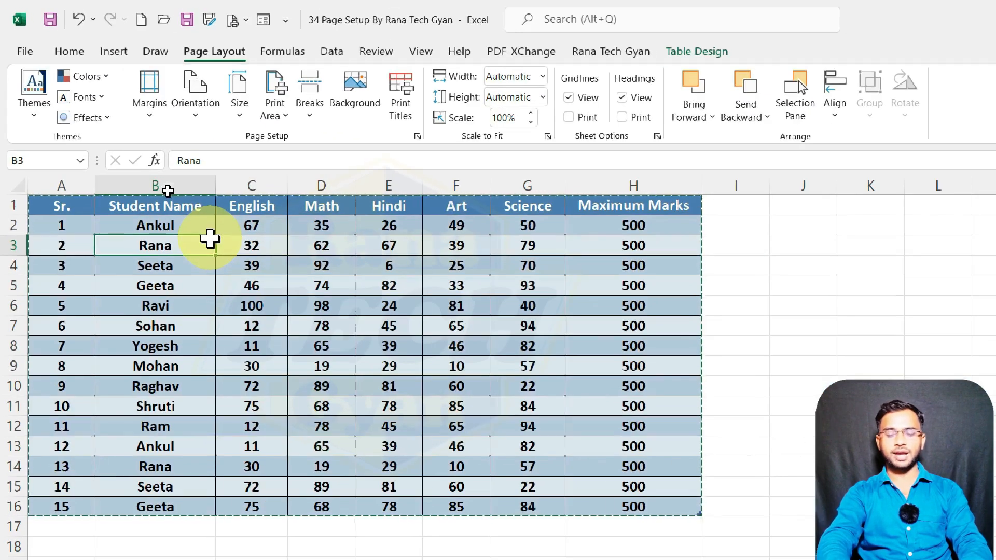
pyautogui.click(336, 346)
pyautogui.hotkey('ctrl', 'p')
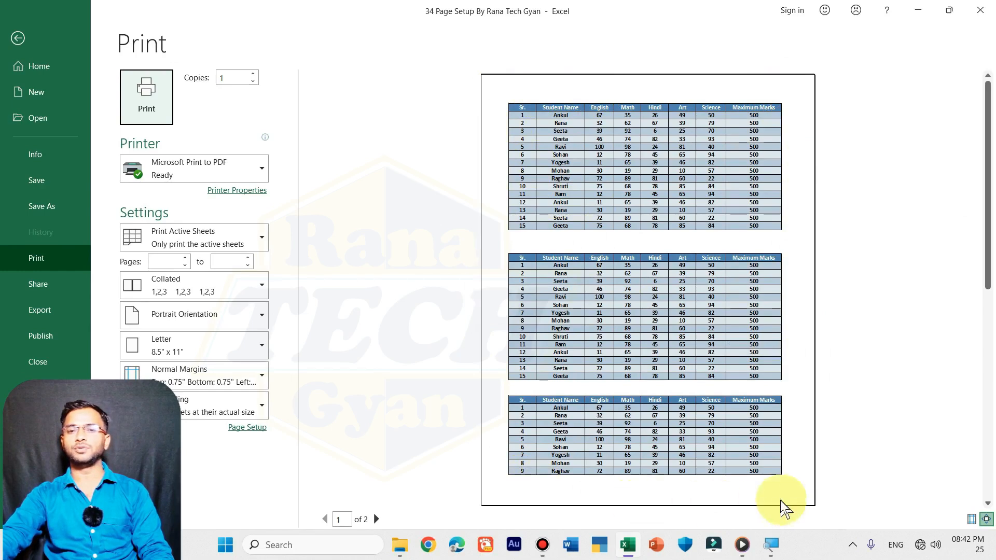
pyautogui.click(377, 519)
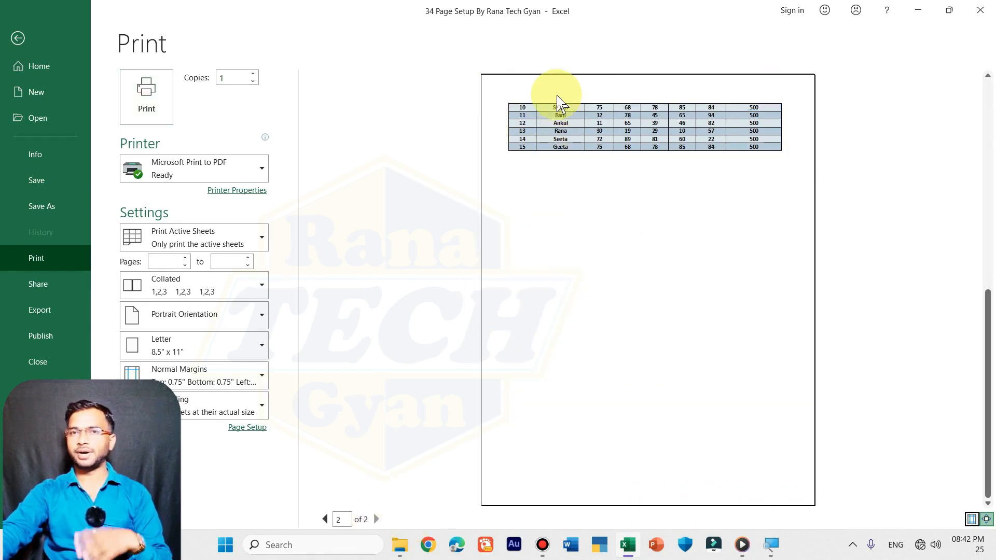
pyautogui.click(325, 519)
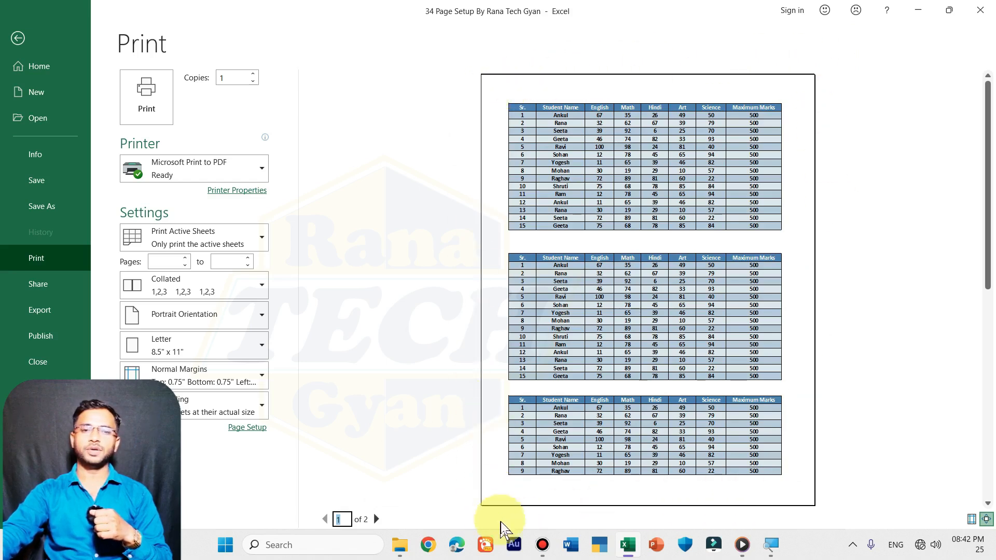
pyautogui.click(19, 39)
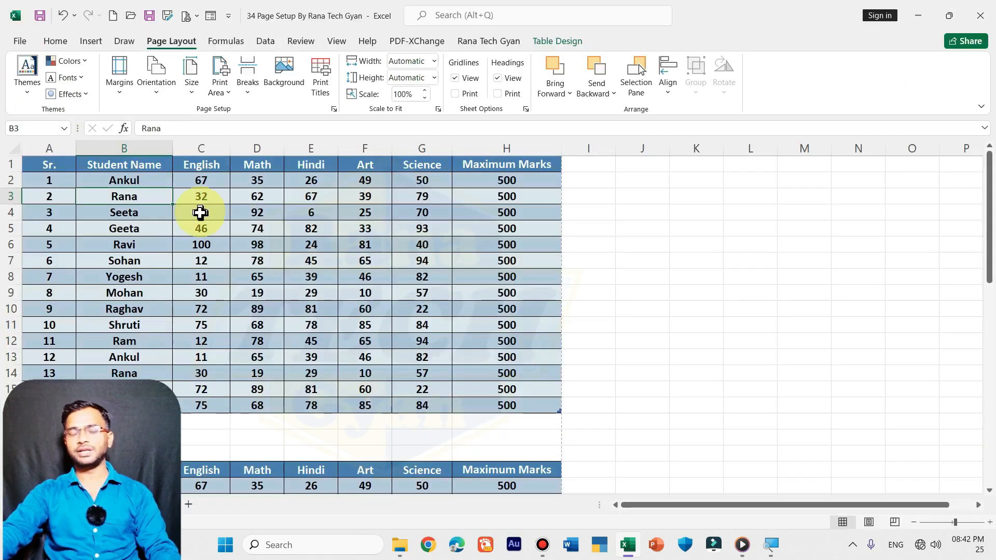
# Check the print preview again and view the available margin presets without choosing one
pyautogui.press('super+plus')
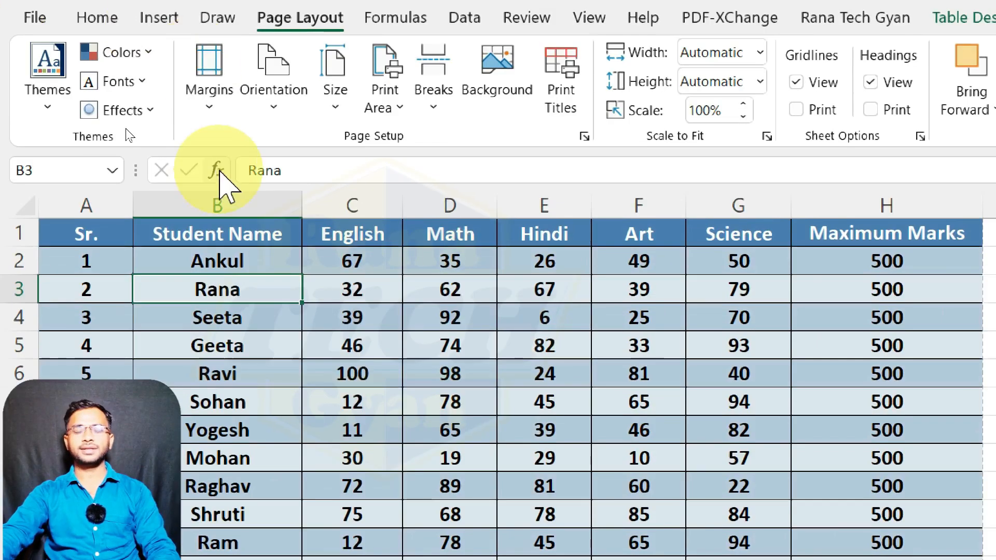
pyautogui.hotkey('ctrl', 'p')
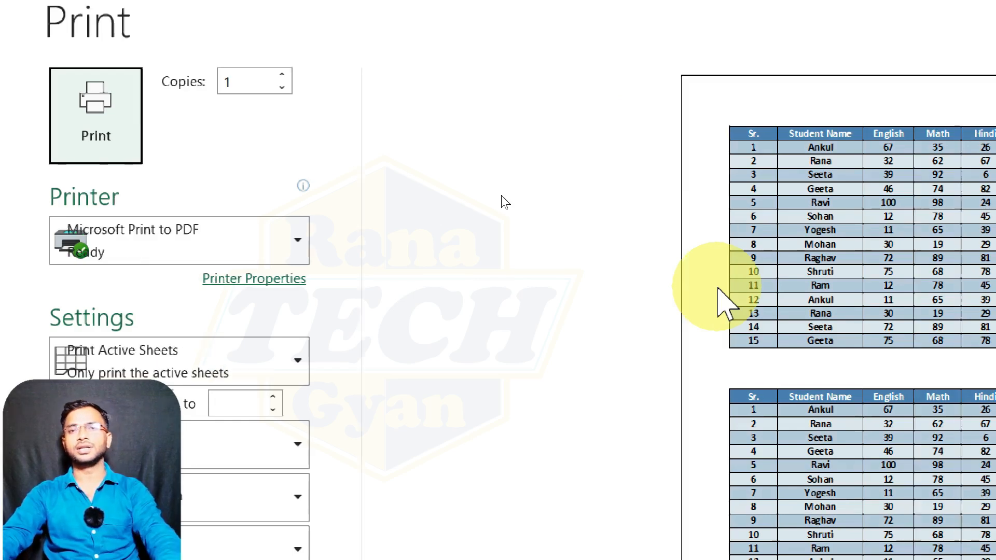
pyautogui.press('Escape')
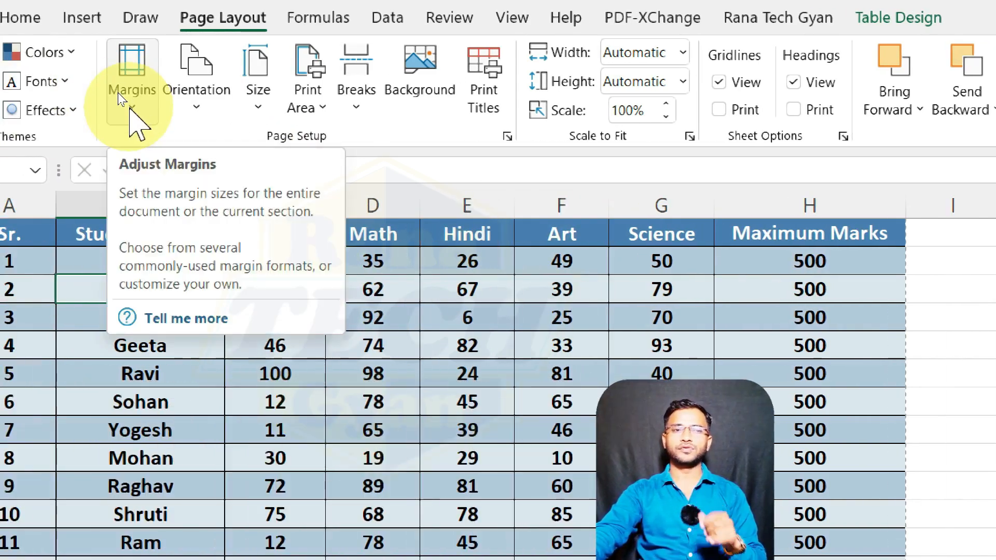
pyautogui.click(118, 93)
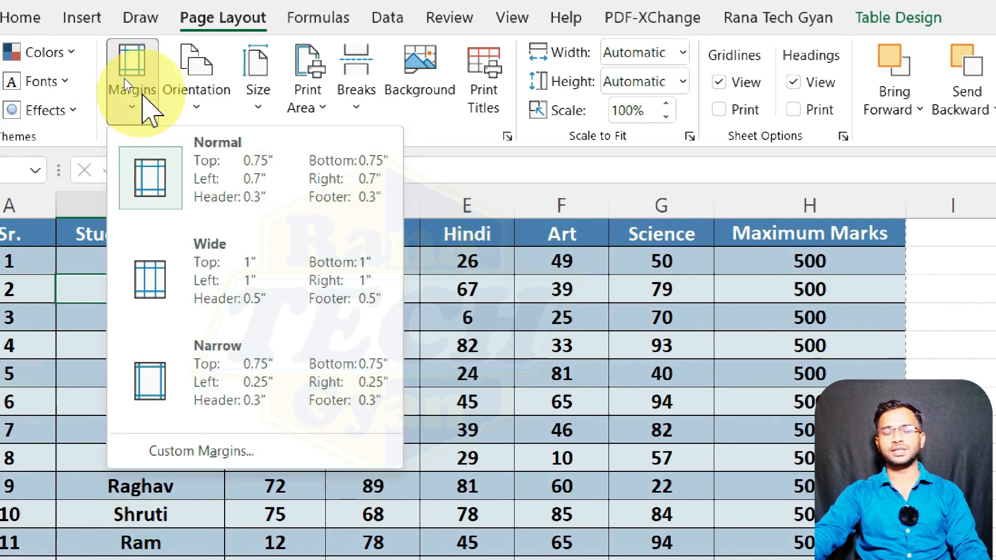
pyautogui.click(123, 78)
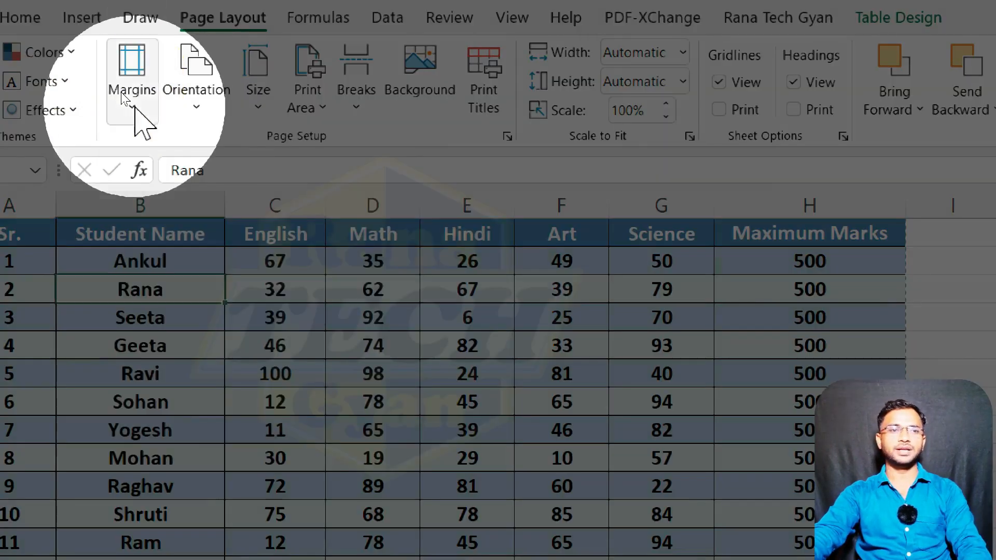
# Open the custom margin settings and set the top margin to 0.5 and the header margin to 0.2 inches
pyautogui.click(123, 98)
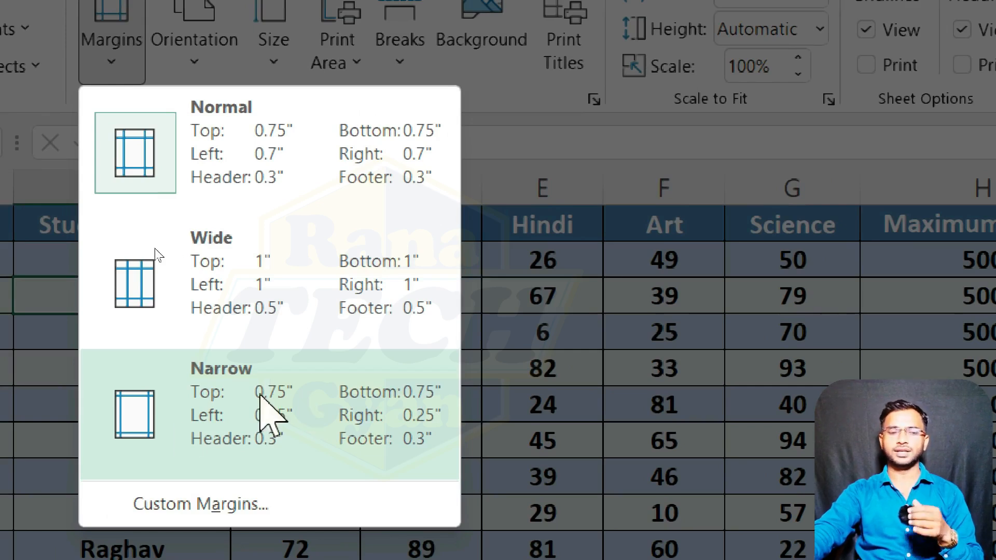
pyautogui.click(168, 502)
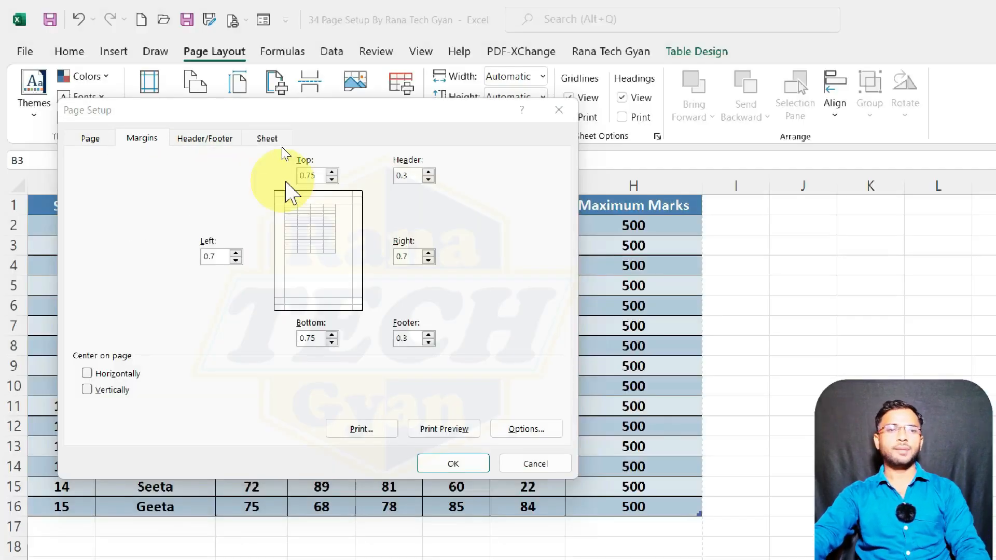
pyautogui.click(316, 177)
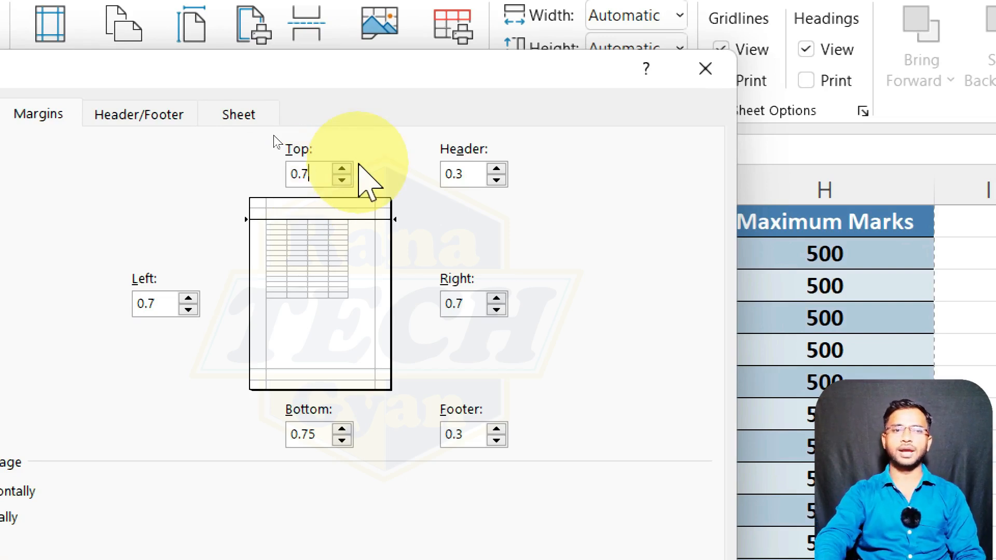
pyautogui.press('BackSpace')
pyautogui.write('5')
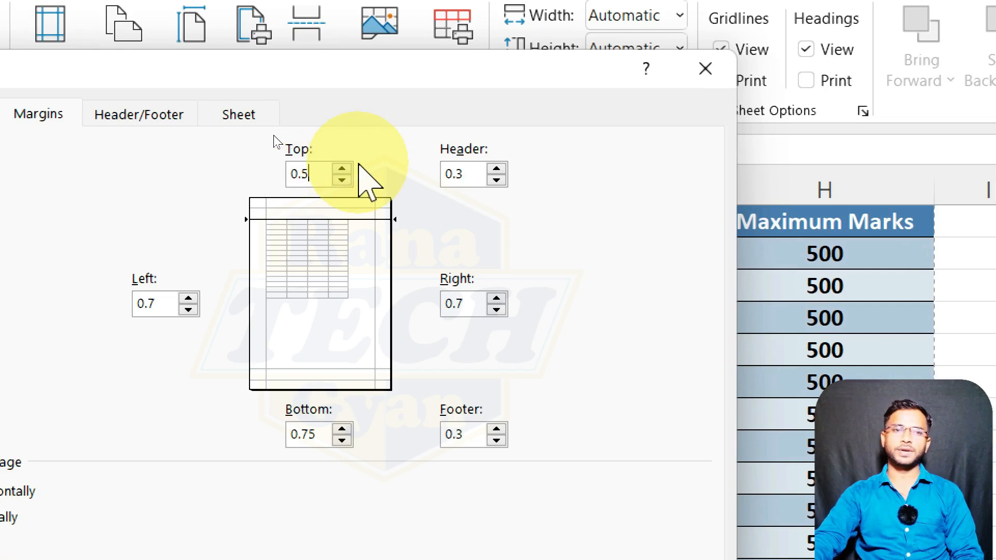
pyautogui.click(469, 174)
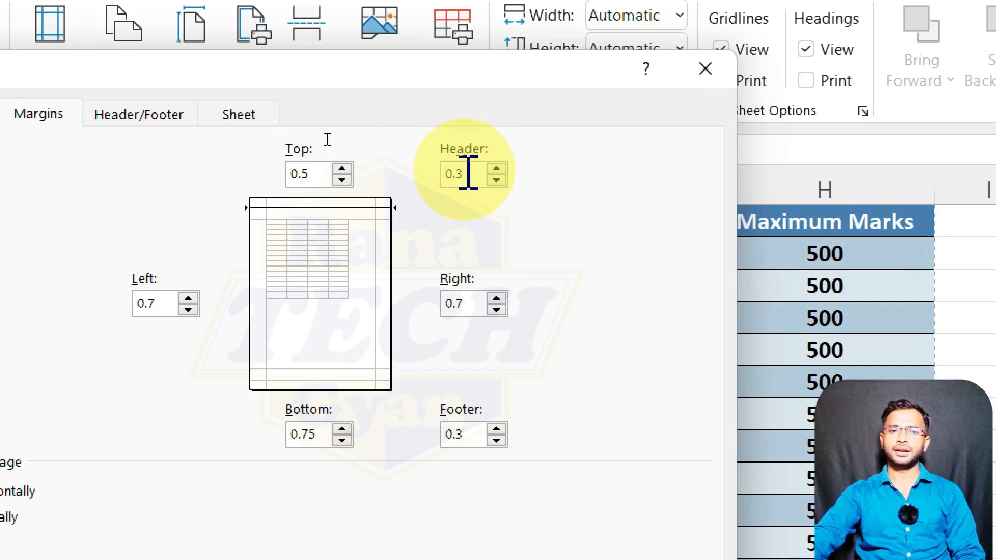
pyautogui.write('2')
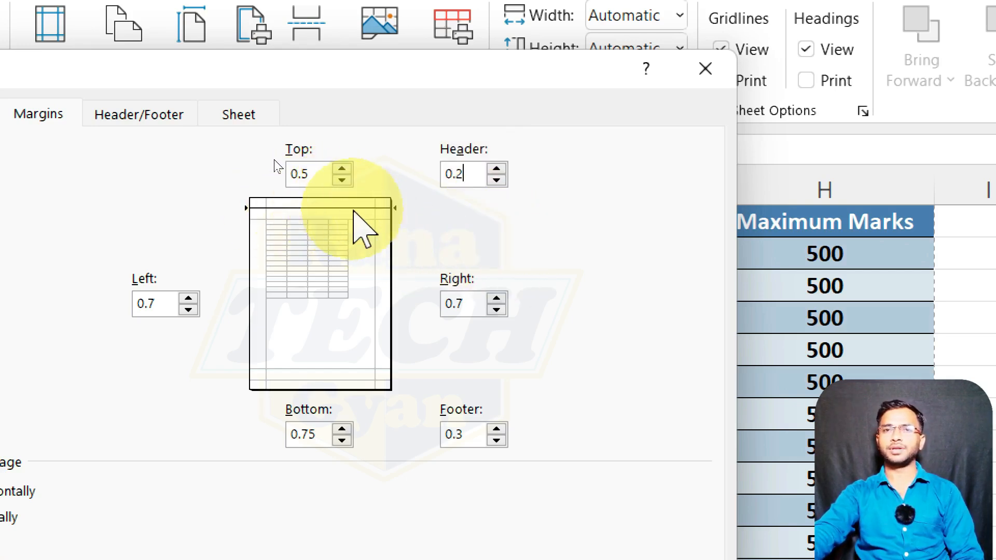
# Set the left and right page margins to 0.5 inches
pyautogui.click(174, 309)
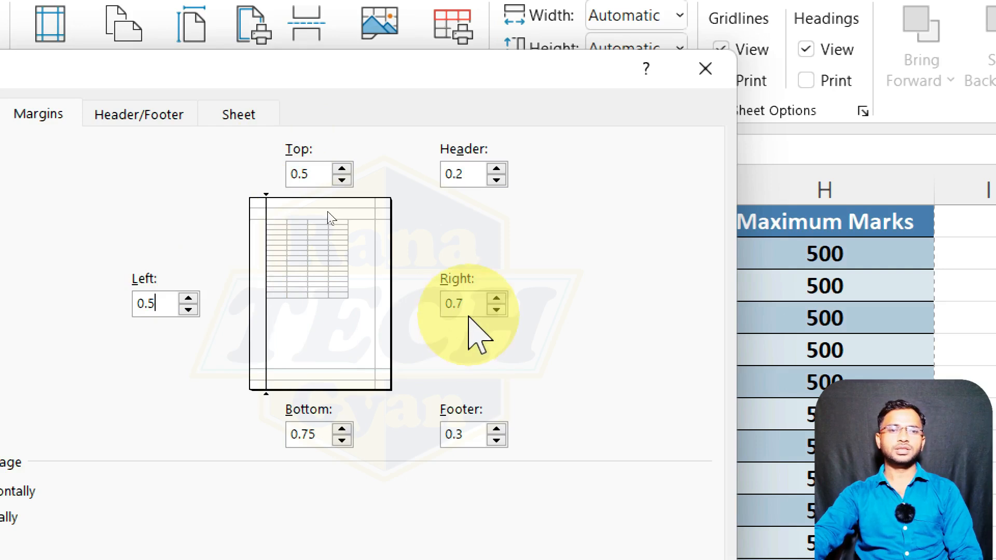
pyautogui.click(468, 301)
pyautogui.press('BackSpace')
pyautogui.write('5')
pyautogui.click(647, 303)
# Set the bottom margin to 0.5 and the footer margin to 0.2 inches, and check the result in the print preview
pyautogui.click(321, 431)
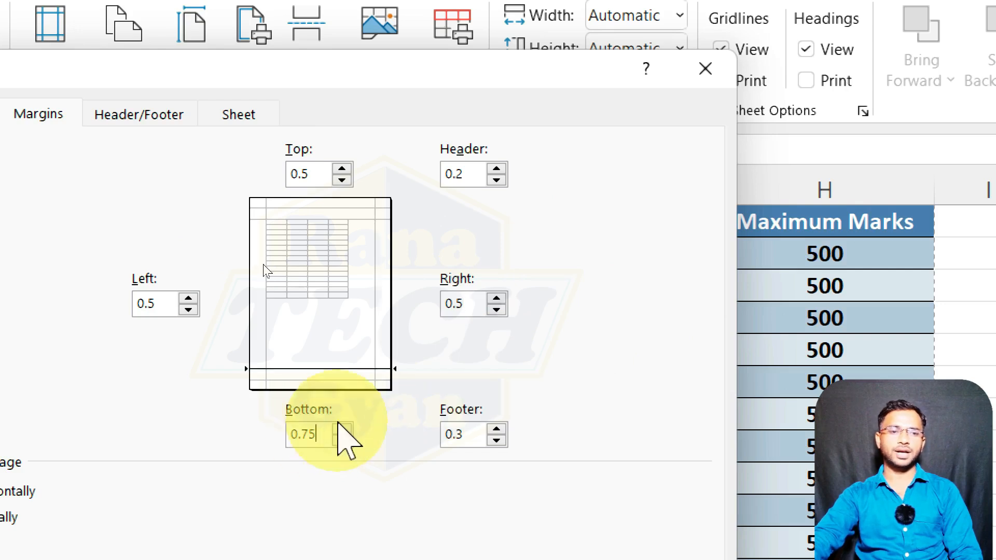
pyautogui.write('4')
pyautogui.press('BackSpace')
pyautogui.write('5')
pyautogui.click(474, 440)
pyautogui.press('BackSpace')
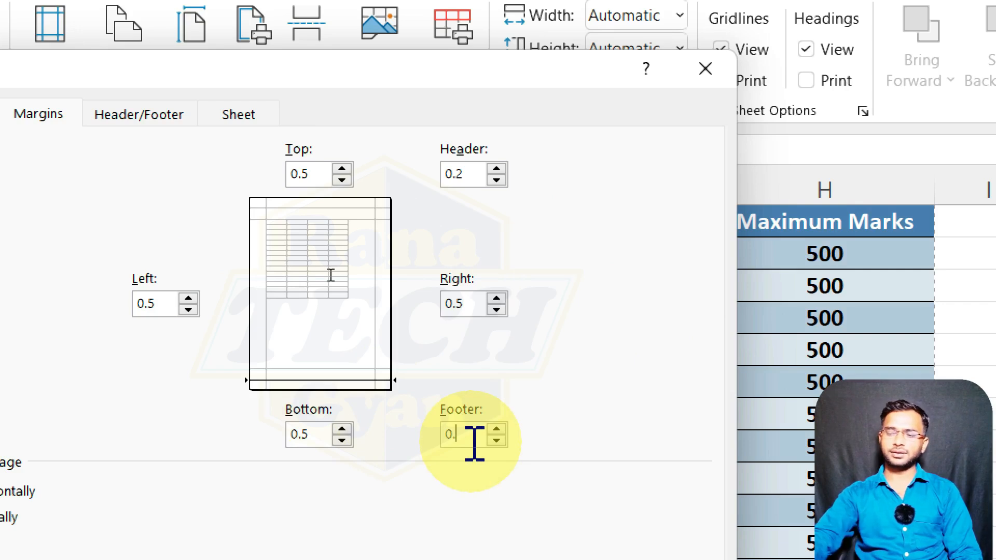
pyautogui.write('2')
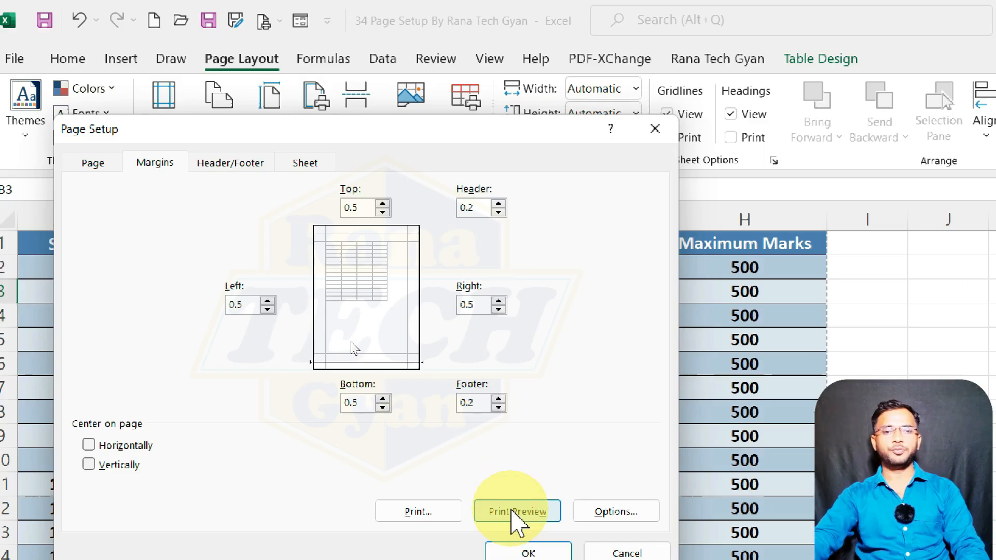
pyautogui.click(512, 512)
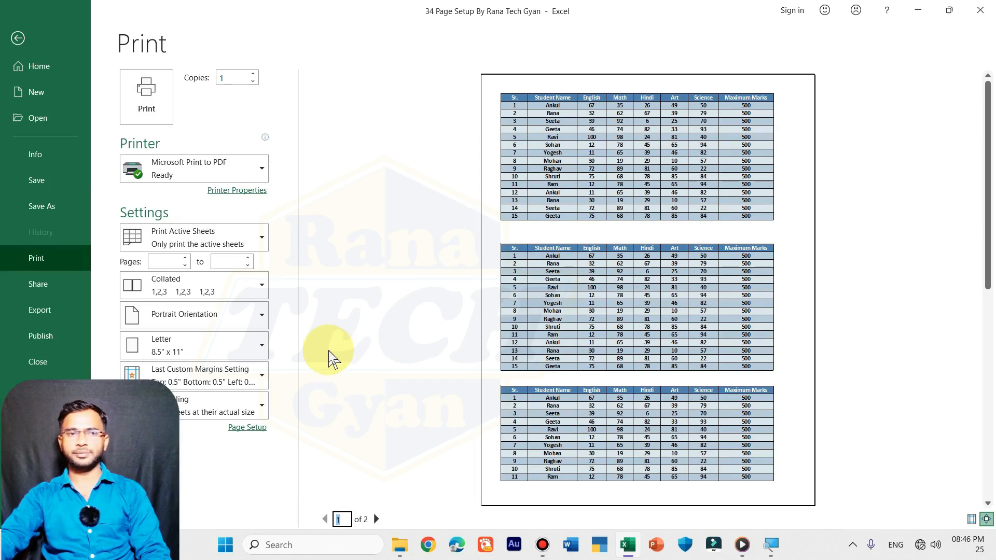
pyautogui.click(6, 41)
# Reopen the custom margin settings and set the top margin to 0.1 inches
pyautogui.click(123, 83)
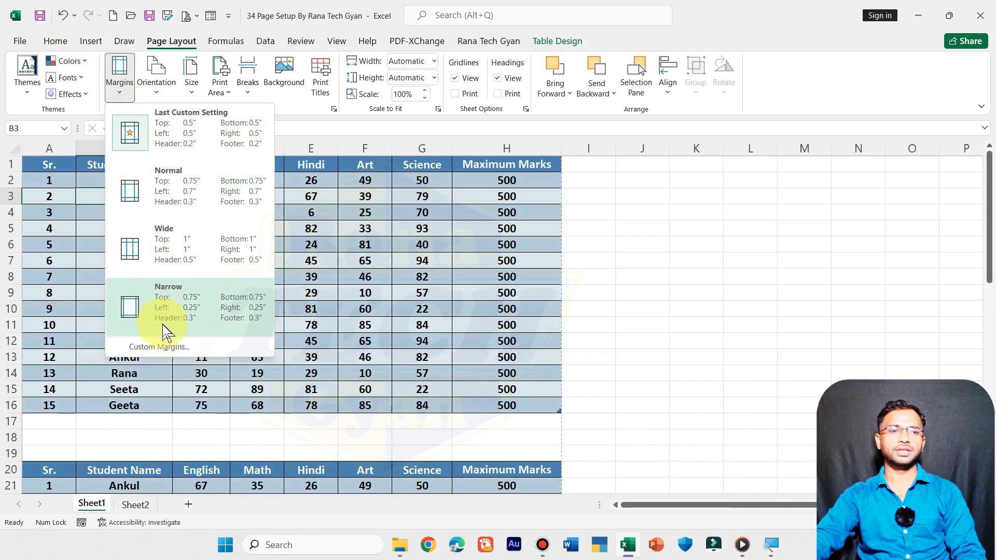
pyautogui.click(160, 345)
pyautogui.click(258, 141)
pyautogui.press('super+plus')
pyautogui.press('BackSpace')
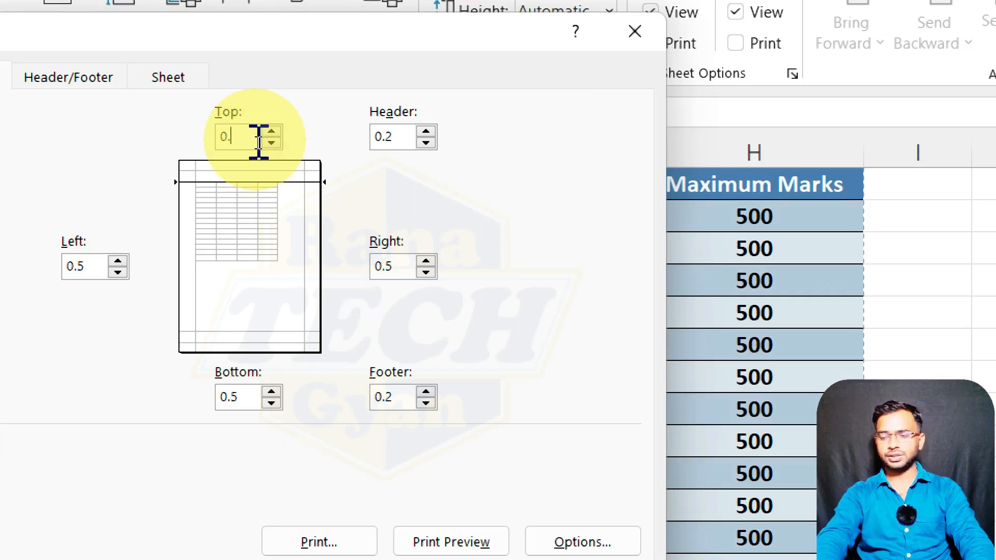
pyautogui.write('1')
pyautogui.press('Tab')
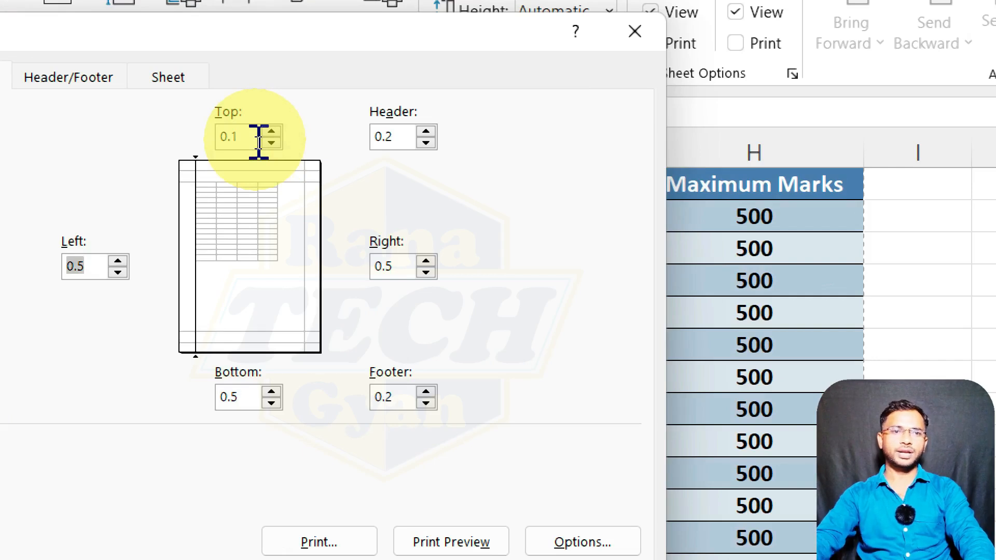
# Clear the header and footer margin values
pyautogui.click(372, 136)
pyautogui.press('Delete')
pyautogui.press('Delete')
pyautogui.press('Delete')
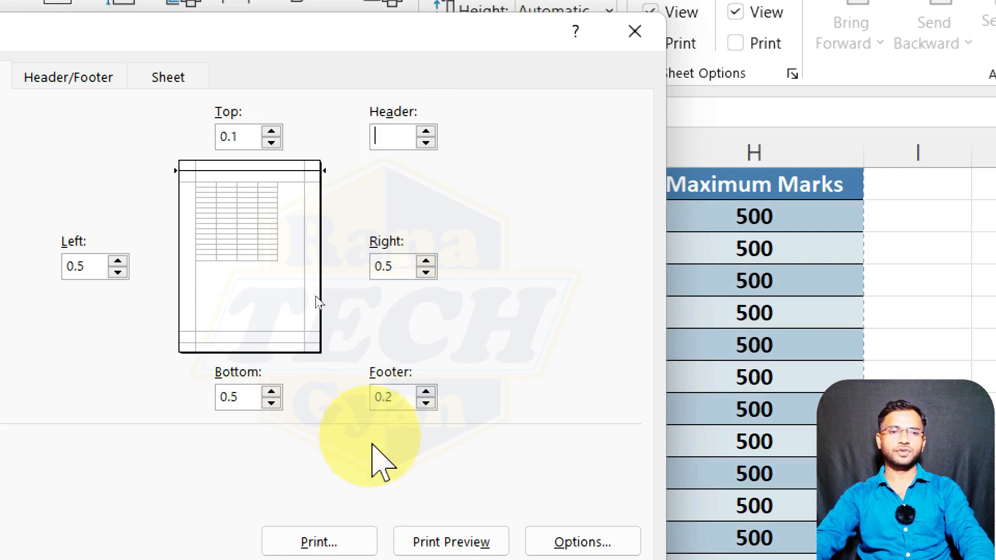
pyautogui.moveTo(392, 398); pyautogui.dragTo(353, 396)
pyautogui.press('Delete')
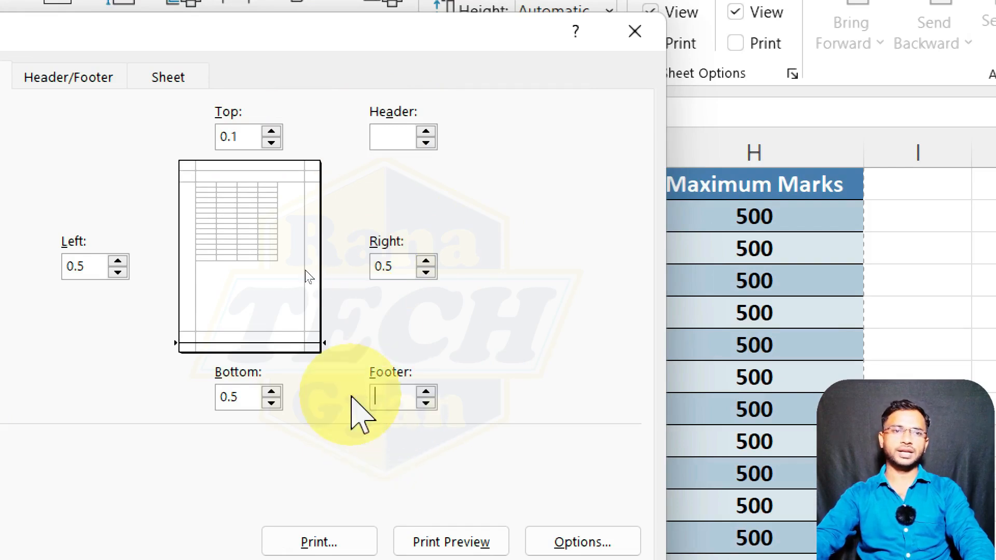
# Set the left and right page margins to 0.1 inches
pyautogui.click(96, 266)
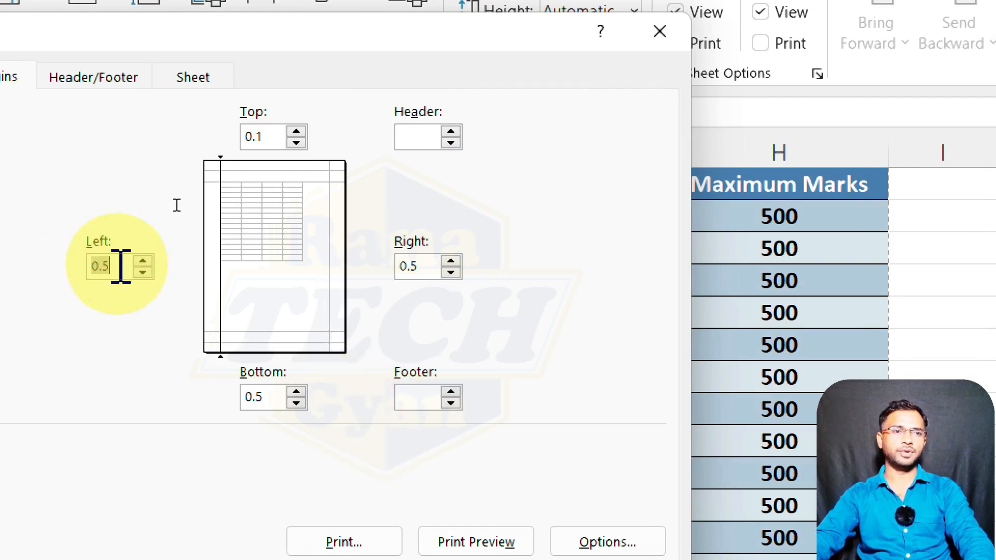
pyautogui.press('BackSpace')
pyautogui.press('BackSpace')
pyautogui.press('BackSpace')
pyautogui.write('0.1')
pyautogui.press('Tab')
pyautogui.write('0.1')
pyautogui.press('Tab')
pyautogui.press('Tab')
pyautogui.press('Tab')
# Set the bottom margin to 0.1 inches and try to open the print preview with the header and footer margins blank
pyautogui.doubleClick(262, 398)
pyautogui.write('0.1')
pyautogui.click(451, 534)
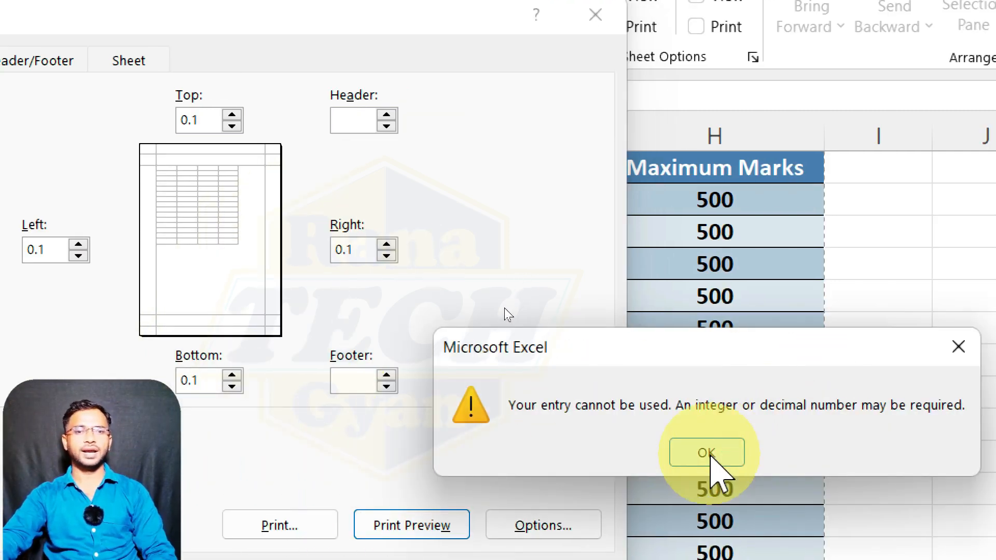
pyautogui.click(706, 452)
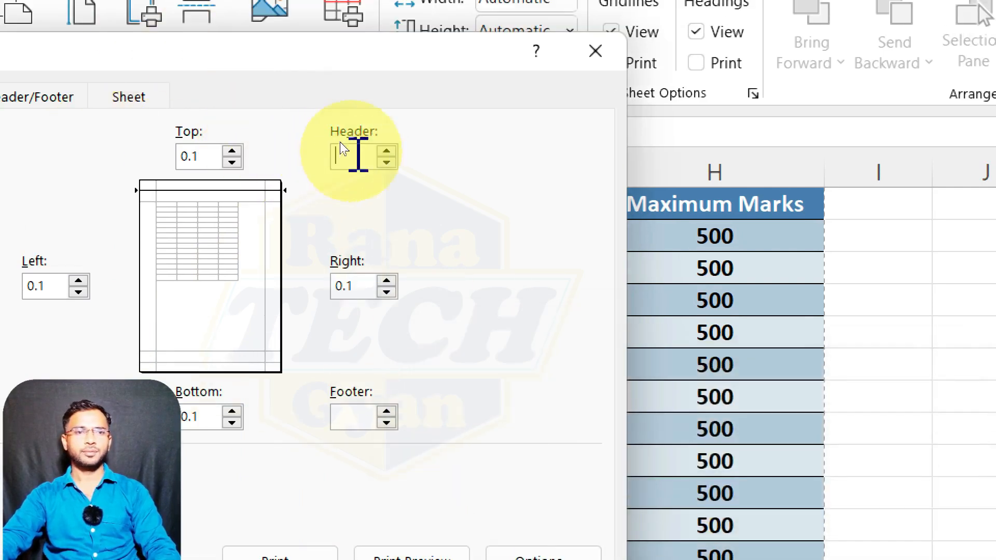
# Set the header and footer margins to 0 and check the sheet in the print preview
pyautogui.click(355, 146)
pyautogui.press('Tab')
pyautogui.press('Tab')
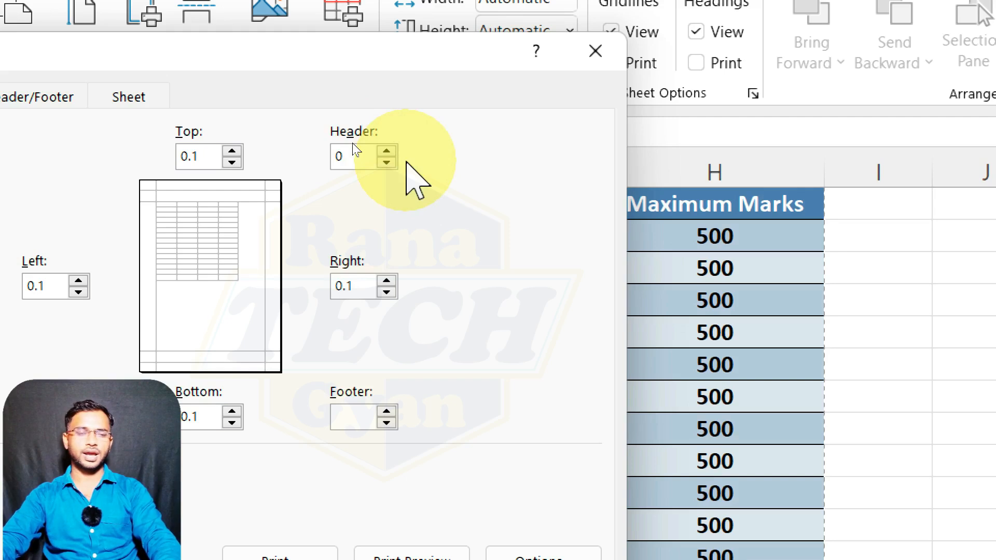
pyautogui.write('0')
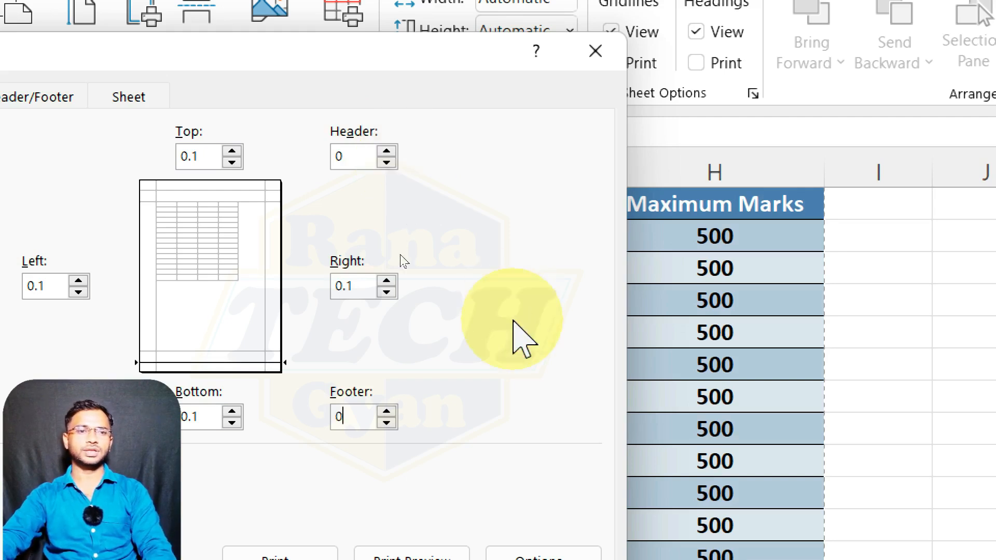
pyautogui.click(401, 523)
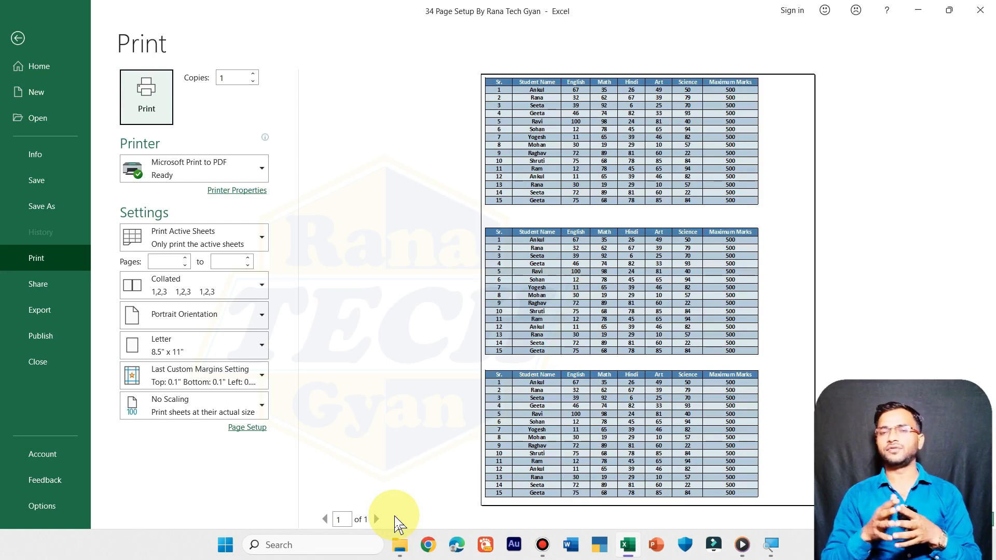
pyautogui.click(18, 38)
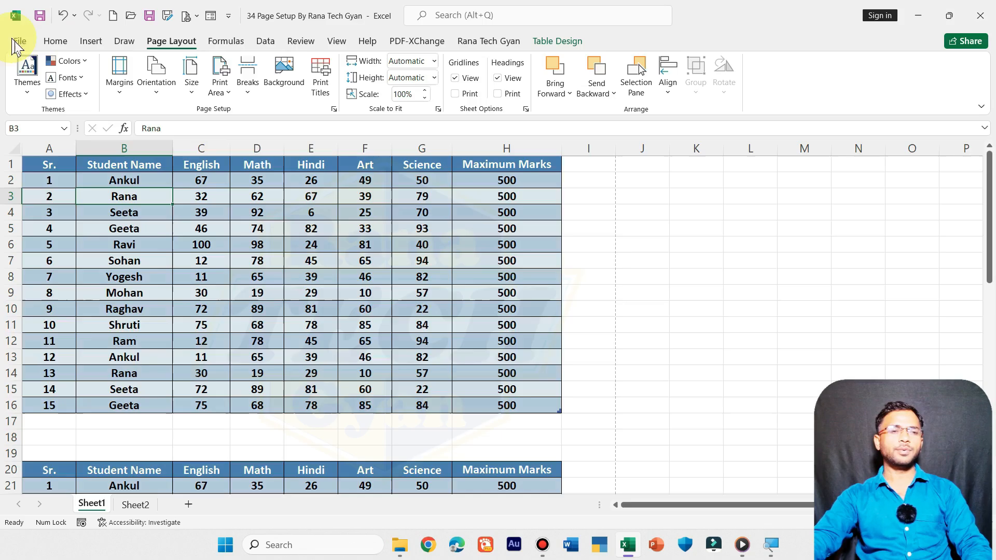
# Apply the Narrow margins preset and check both pages in the print preview
pyautogui.click(118, 87)
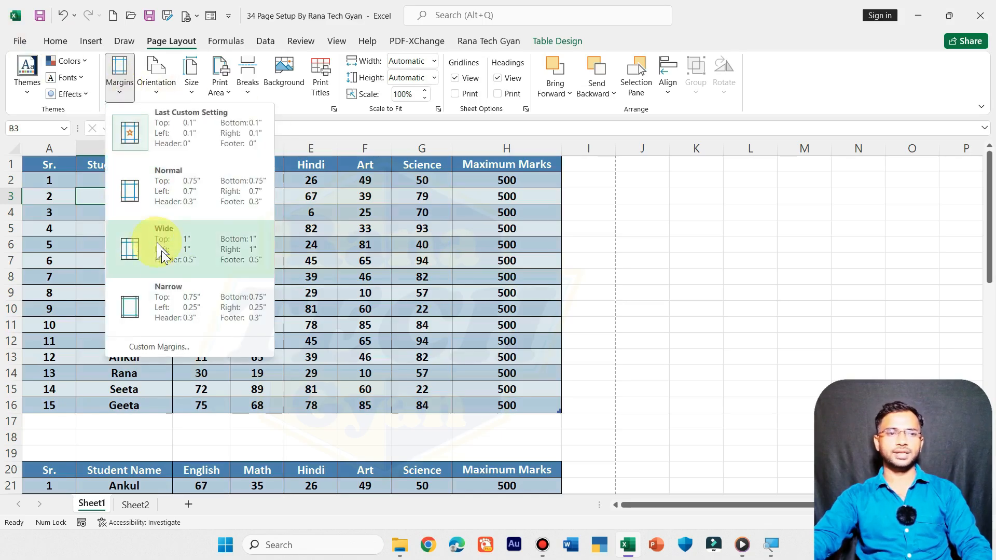
pyautogui.click(180, 298)
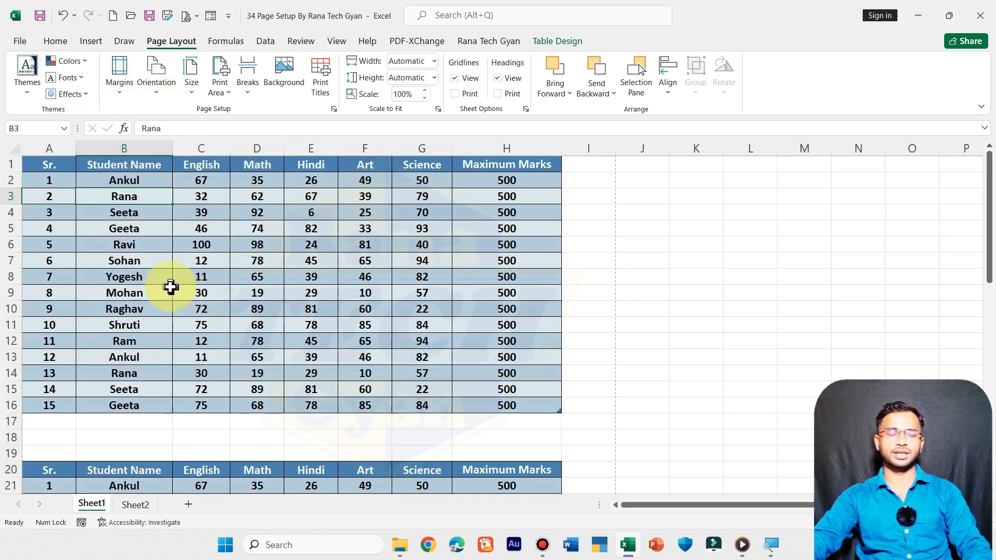
pyautogui.hotkey('ctrl', 'p')
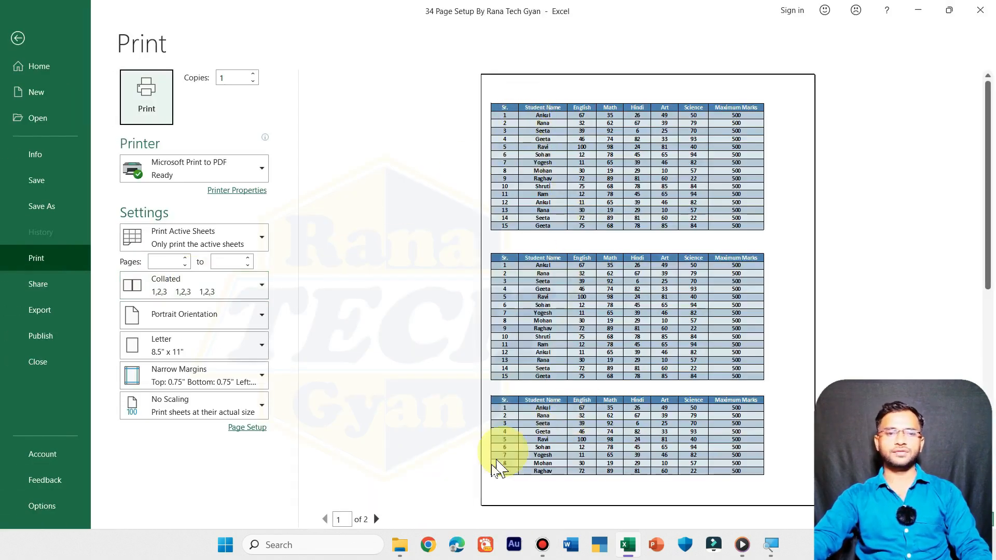
pyautogui.click(376, 519)
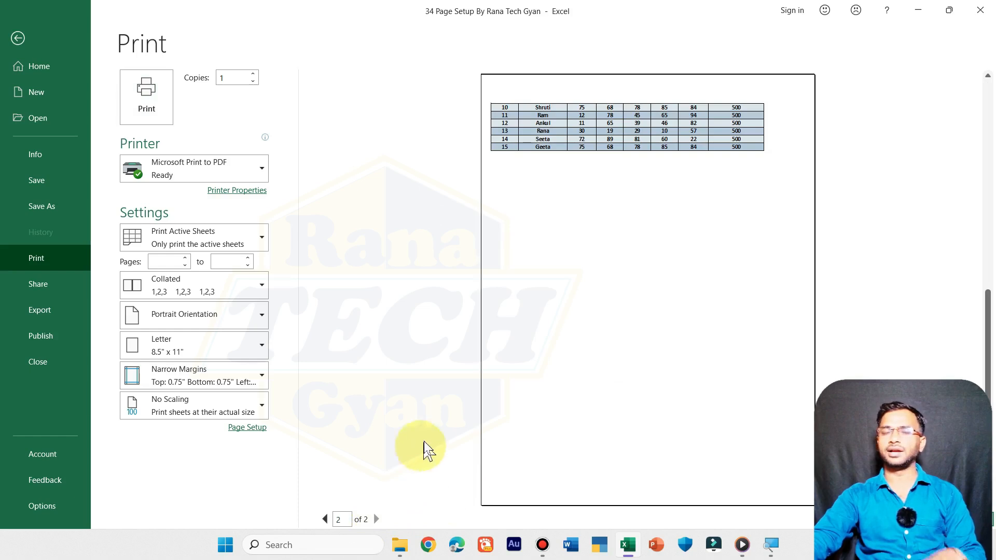
pyautogui.click(17, 38)
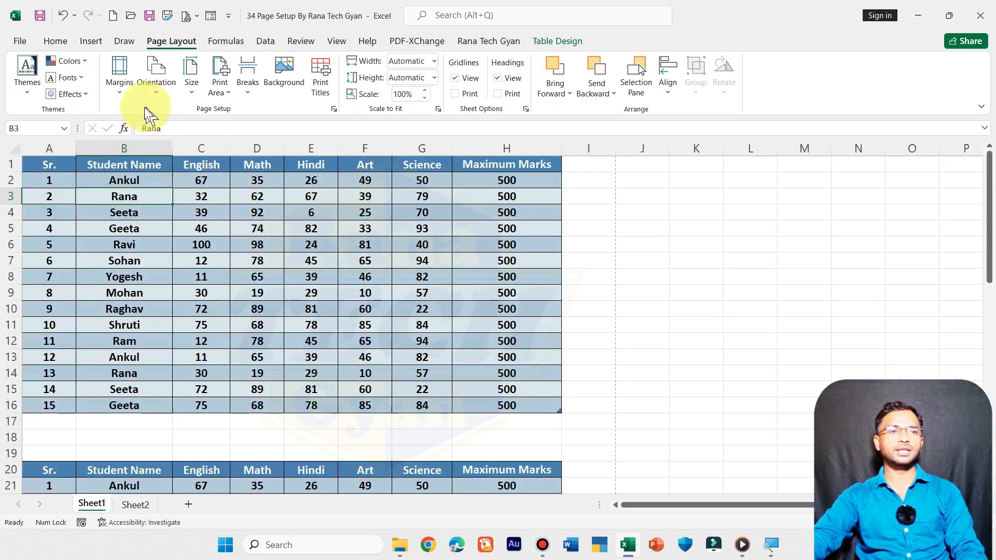
# Examine the portrait page layout in the print preview and return to the worksheet
pyautogui.press('super')
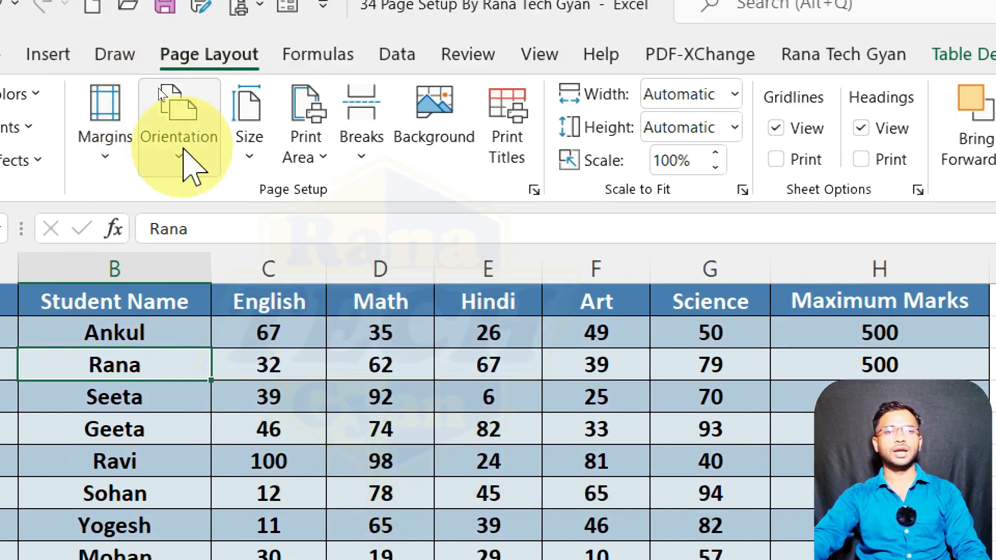
pyautogui.click(179, 83)
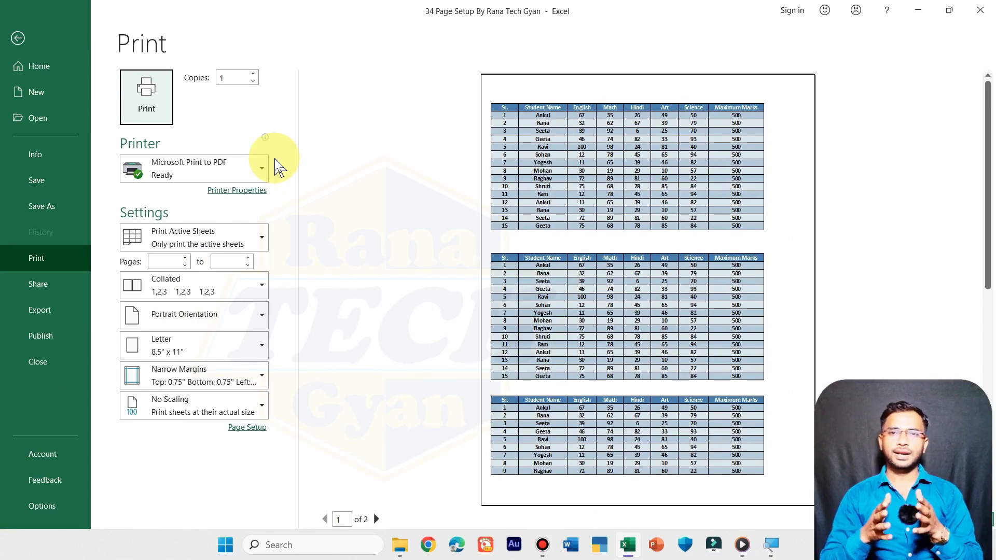
pyautogui.click(18, 39)
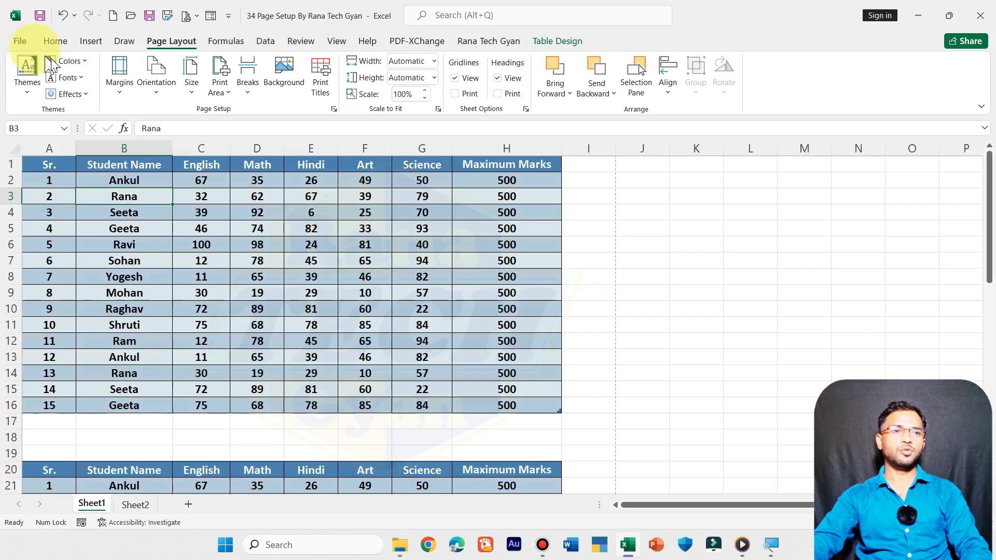
# Change the page orientation to Landscape and check the first page in the print preview
pyautogui.click(142, 92)
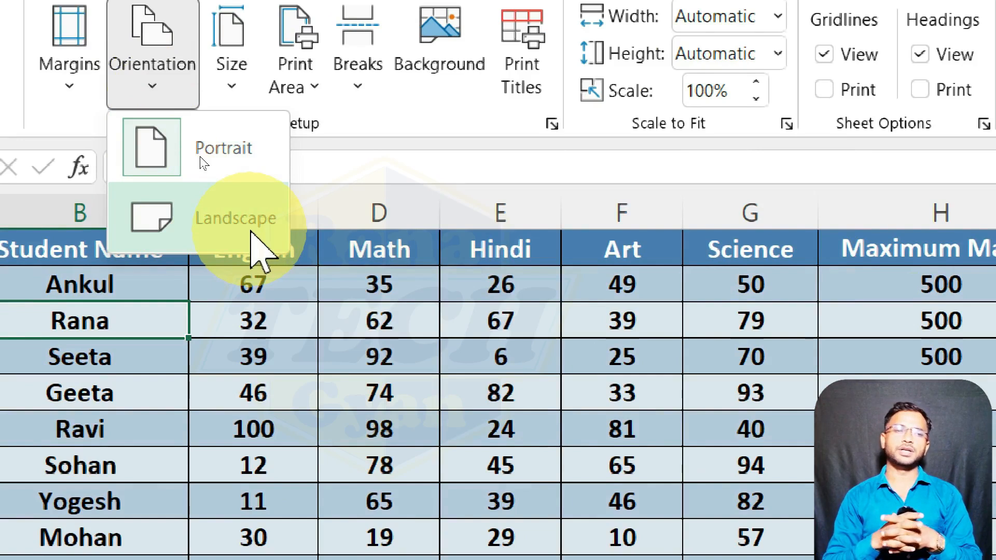
pyautogui.click(251, 231)
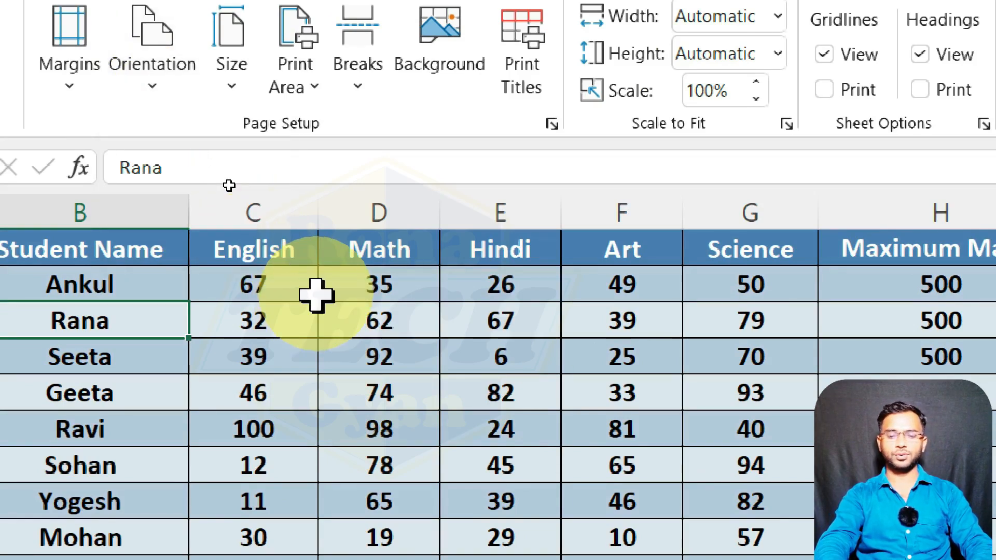
pyautogui.hotkey('ctrl', 'p')
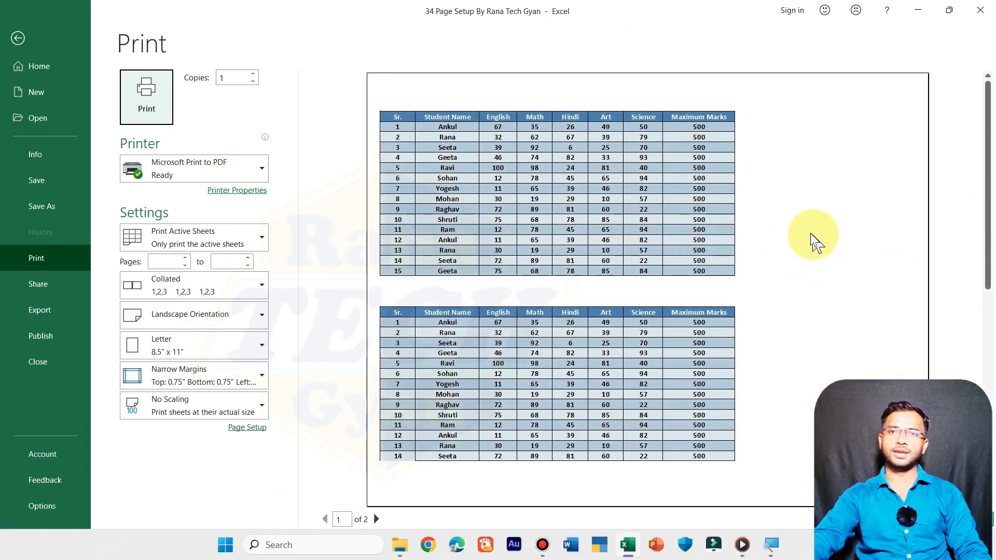
pyautogui.click(18, 38)
# View the page orientation options and the available paper sizes without choosing one
pyautogui.click(153, 90)
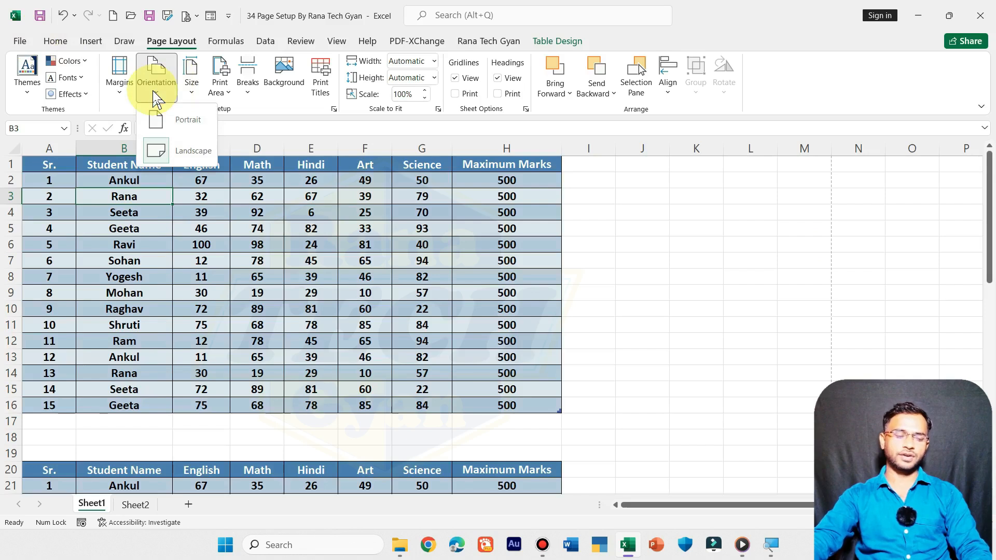
pyautogui.press('super+plus')
pyautogui.press('super+plus')
pyautogui.press('super+plus')
pyautogui.press('super+plus')
pyautogui.press('super+plus')
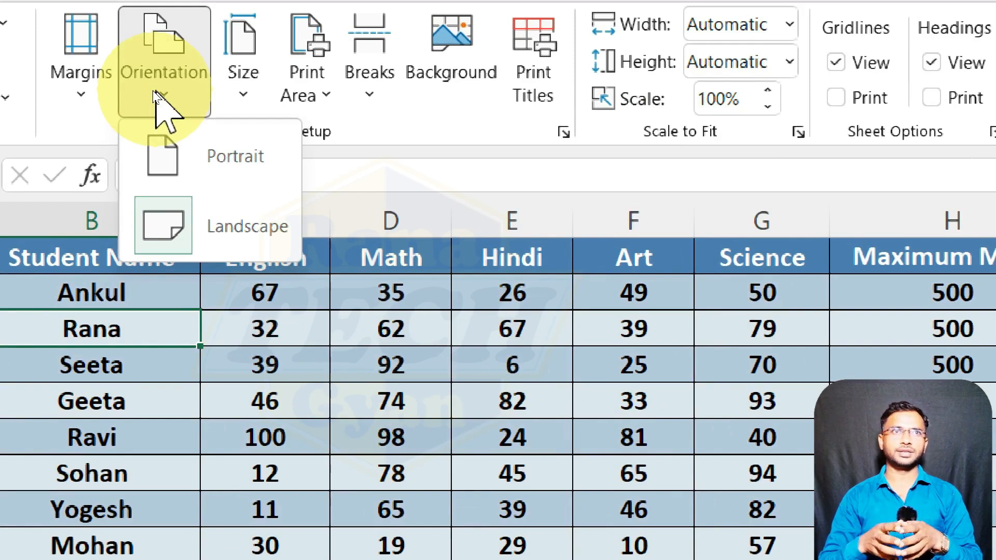
pyautogui.click(245, 88)
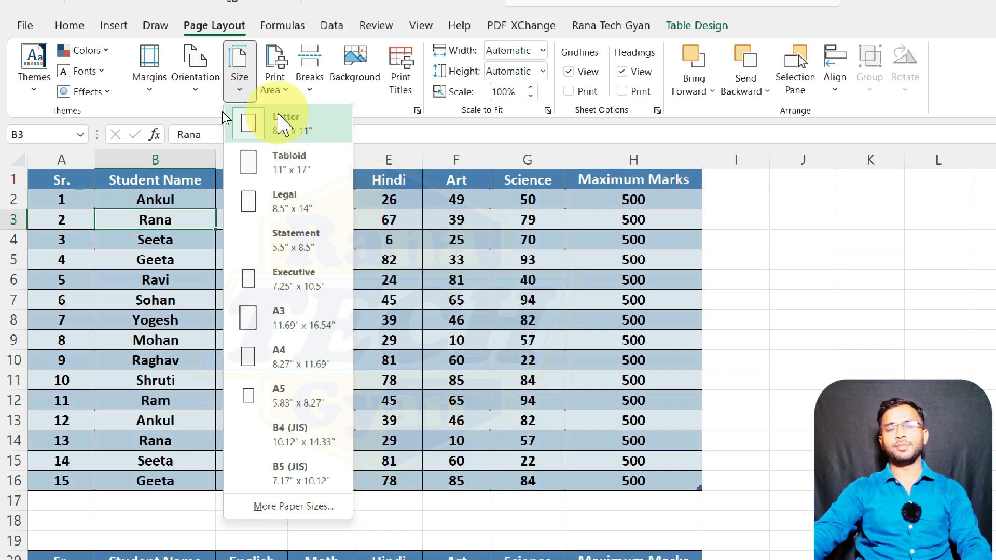
pyautogui.click(454, 239)
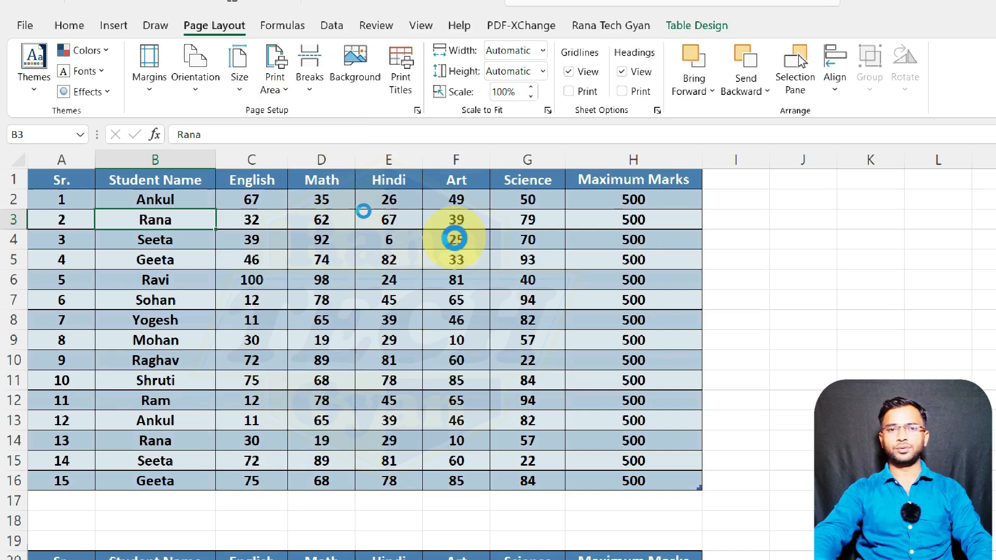
# Preview both landscape pages of the Letter-size sheet and return to the worksheet
pyautogui.hotkey('ctrl', 'p')
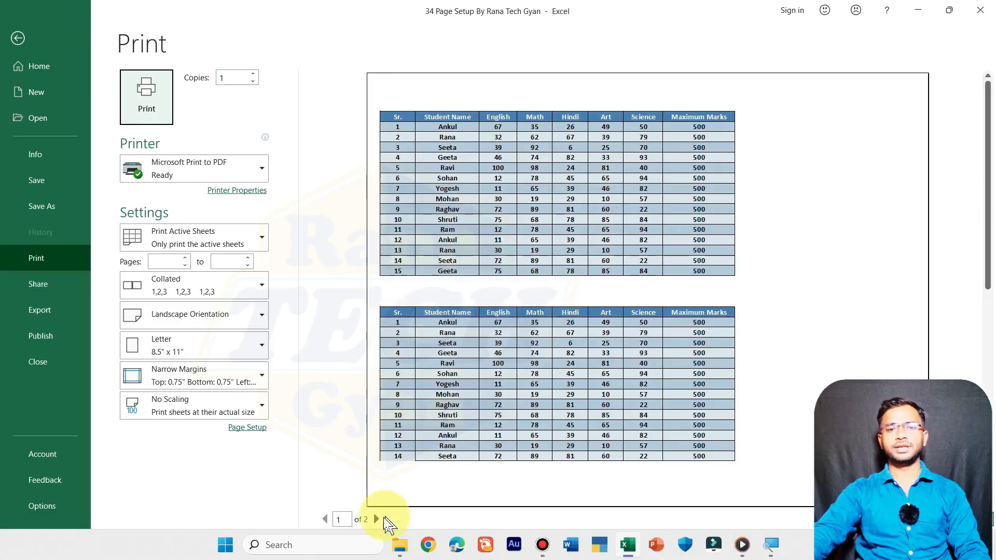
pyautogui.click(381, 517)
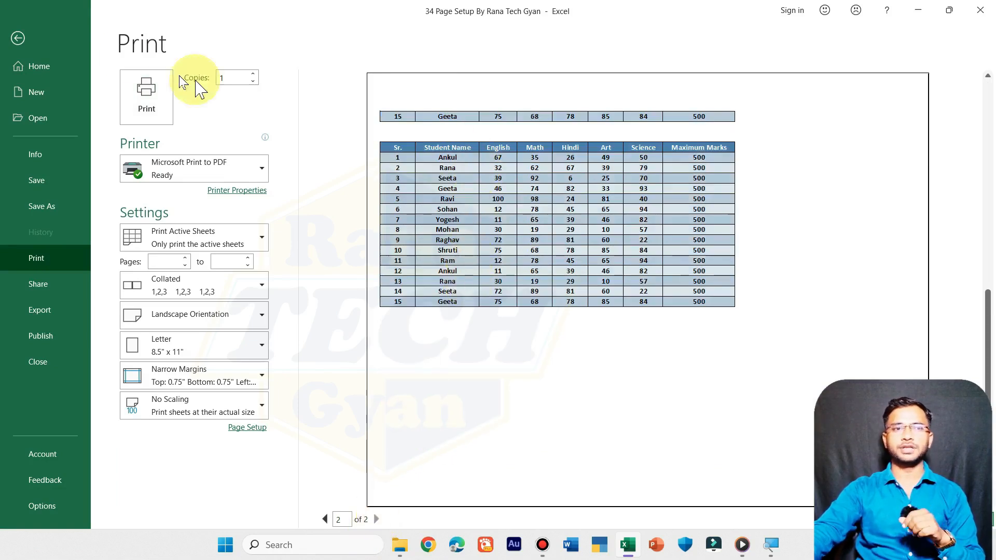
pyautogui.click(18, 38)
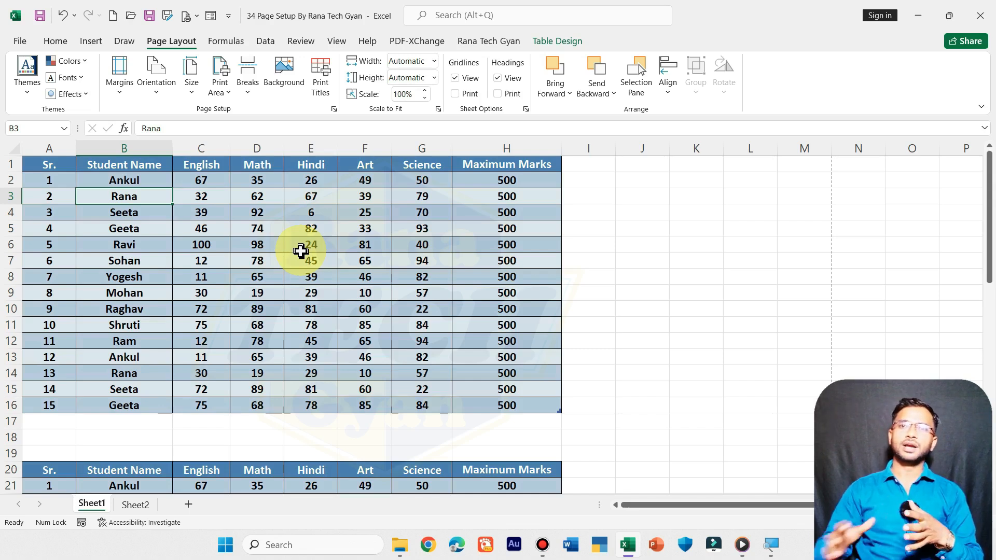
# Change the page orientation back to Portrait
pyautogui.click(157, 92)
pyautogui.click(169, 124)
# Open the custom margins and set the top margin to 0.1 and both the header and footer margins to 0
pyautogui.click(114, 92)
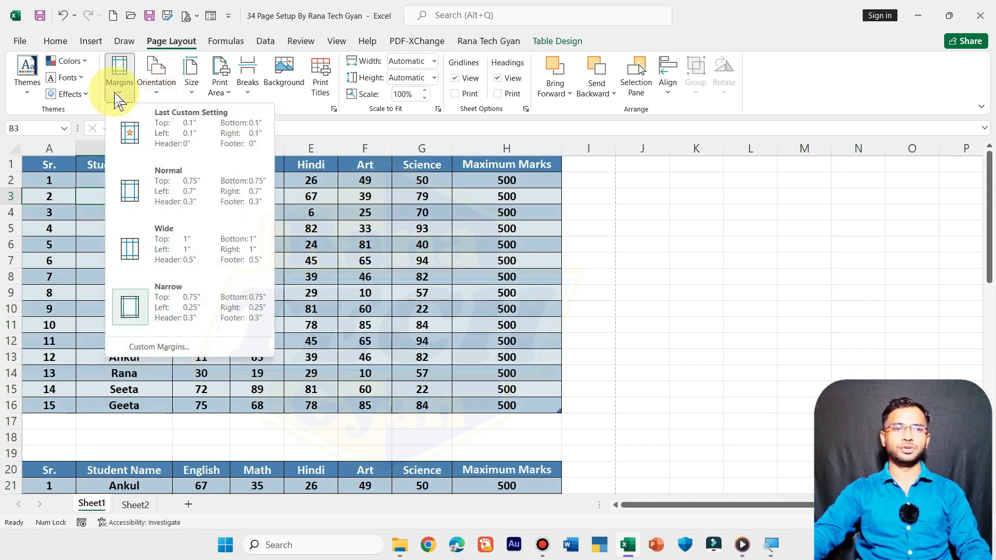
pyautogui.click(158, 346)
pyautogui.click(255, 140)
pyautogui.moveTo(255, 140); pyautogui.dragTo(237, 141)
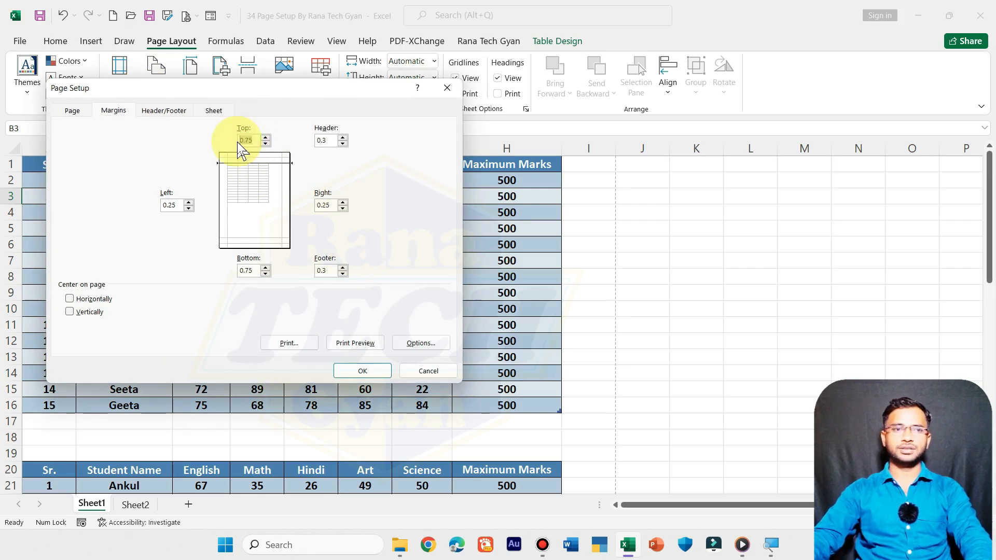
pyautogui.write('0.1')
pyautogui.press('Tab')
pyautogui.write('0')
pyautogui.press('Tab')
pyautogui.write('0')
pyautogui.press('Tab')
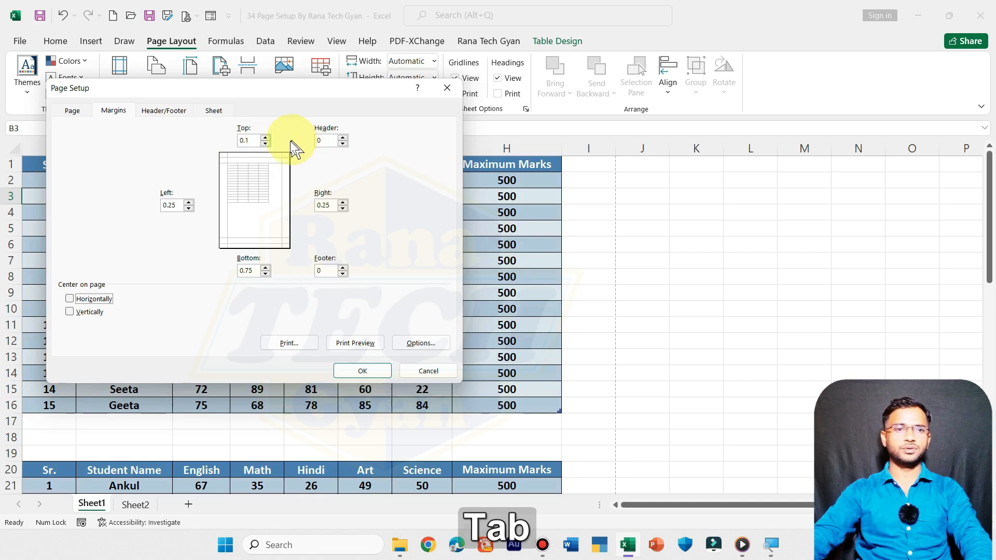
# Set the left, right and bottom margins to 0.1, check the page in the print preview and return to the worksheet
pyautogui.moveTo(179, 205); pyautogui.dragTo(155, 205)
pyautogui.write('0.1')
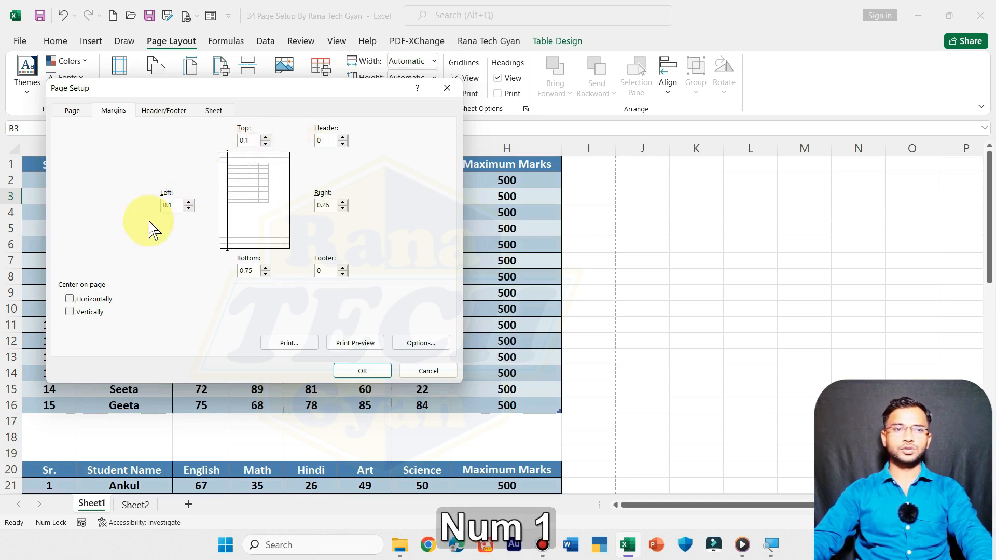
pyautogui.press('Tab')
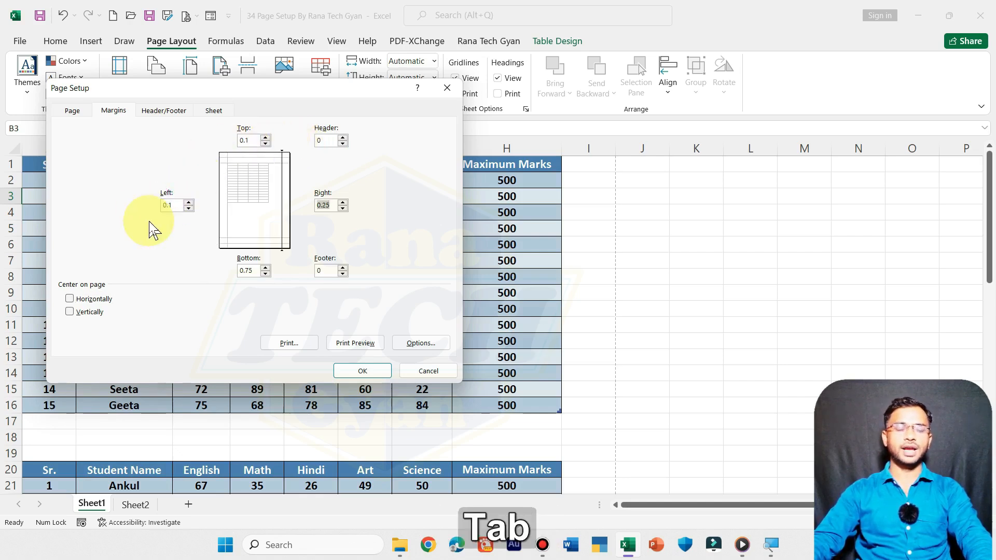
pyautogui.write('0.1')
pyautogui.press('Tab')
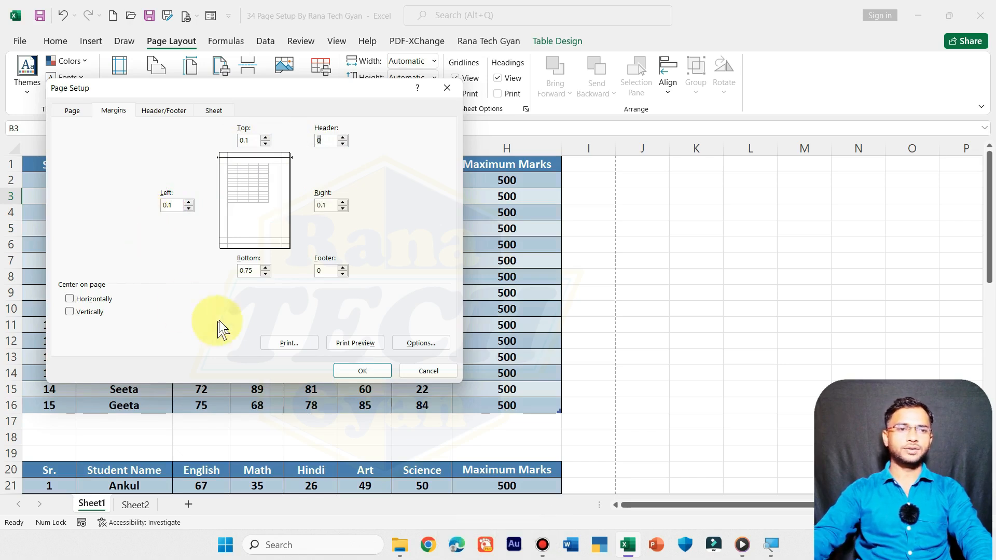
pyautogui.doubleClick(252, 271)
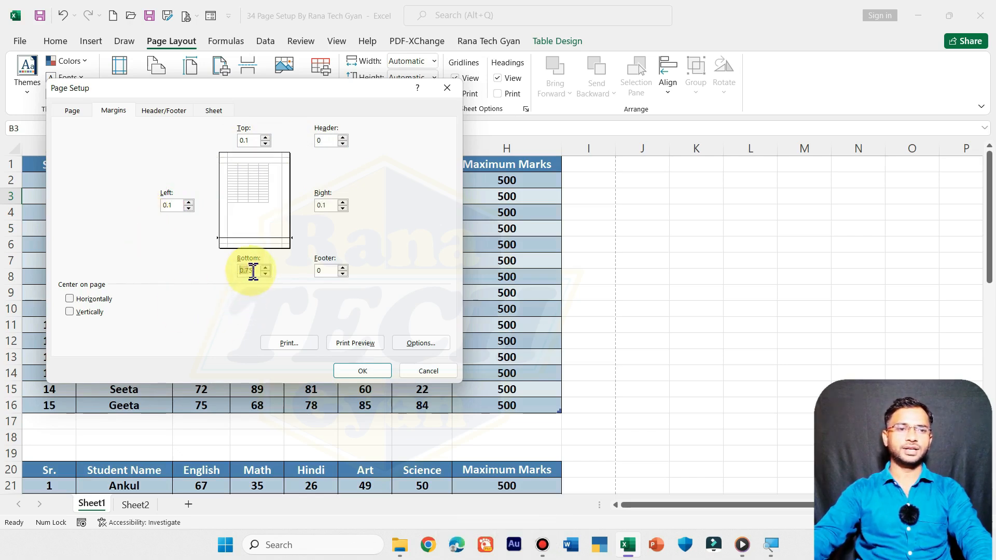
pyautogui.write('0.1')
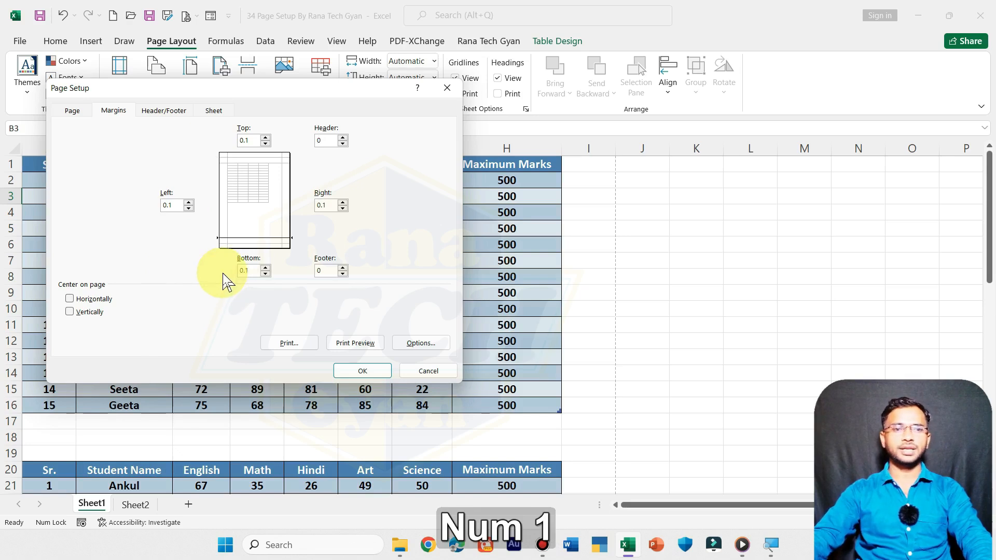
pyautogui.click(355, 343)
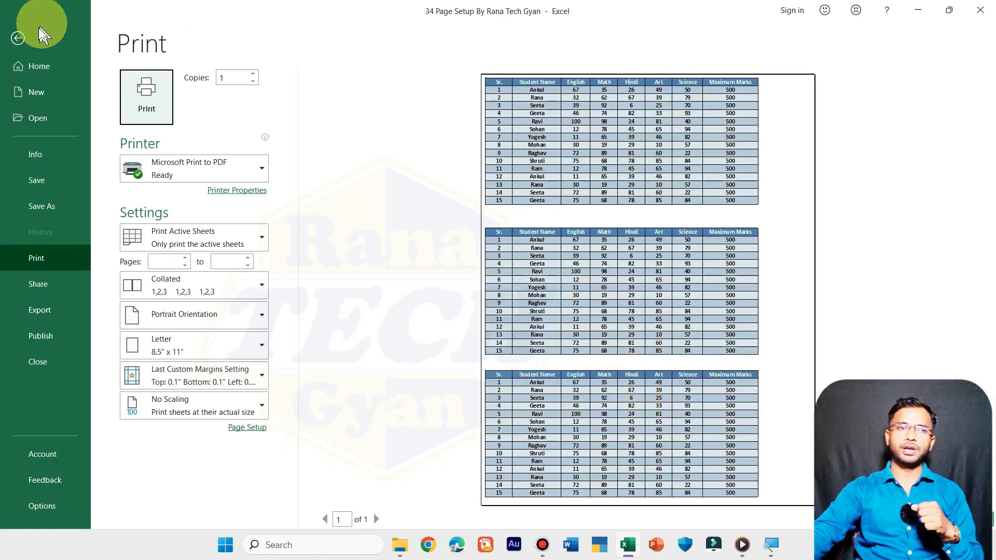
pyautogui.click(18, 38)
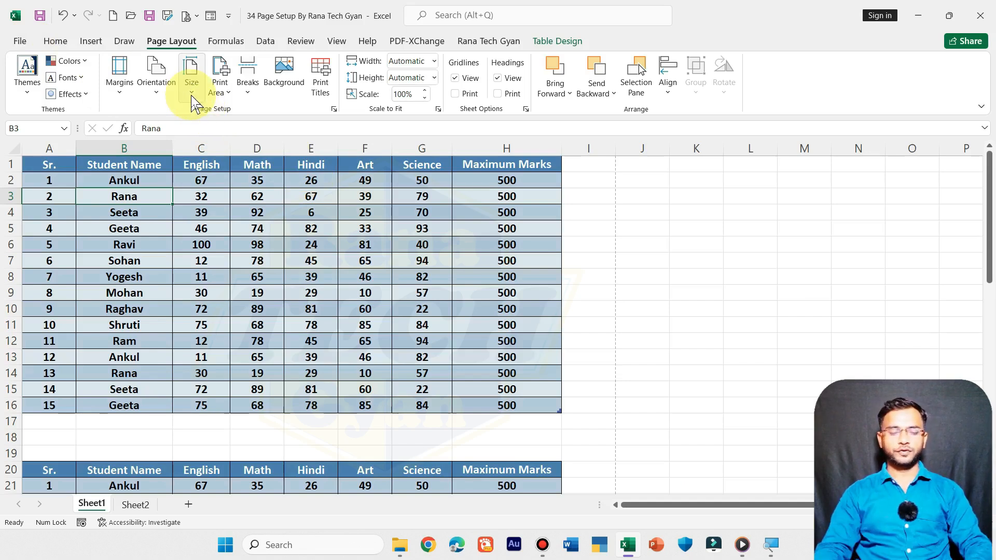
# Set the paper size to A4, check the page in the print preview and return to the worksheet
pyautogui.press('super+plus')
pyautogui.press('super+plus')
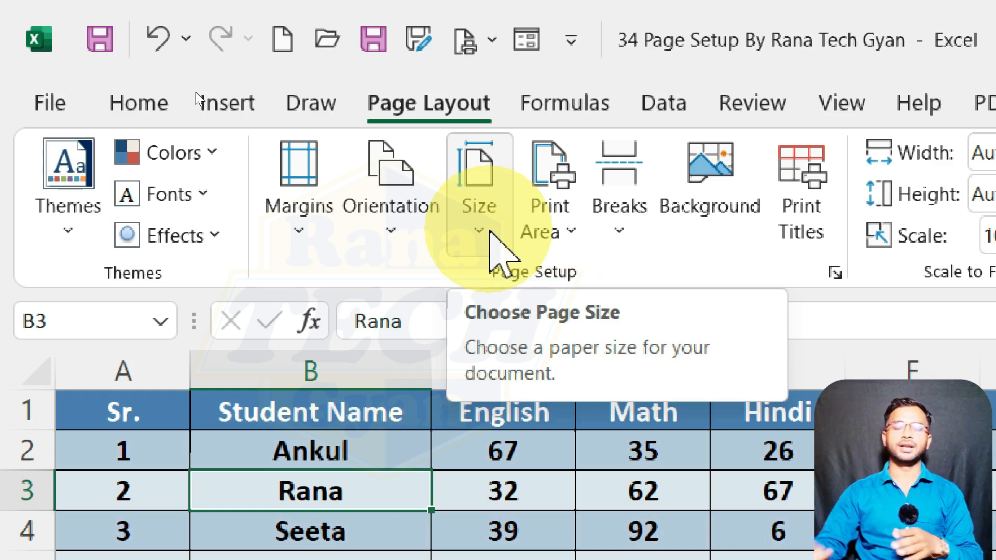
pyautogui.click(490, 232)
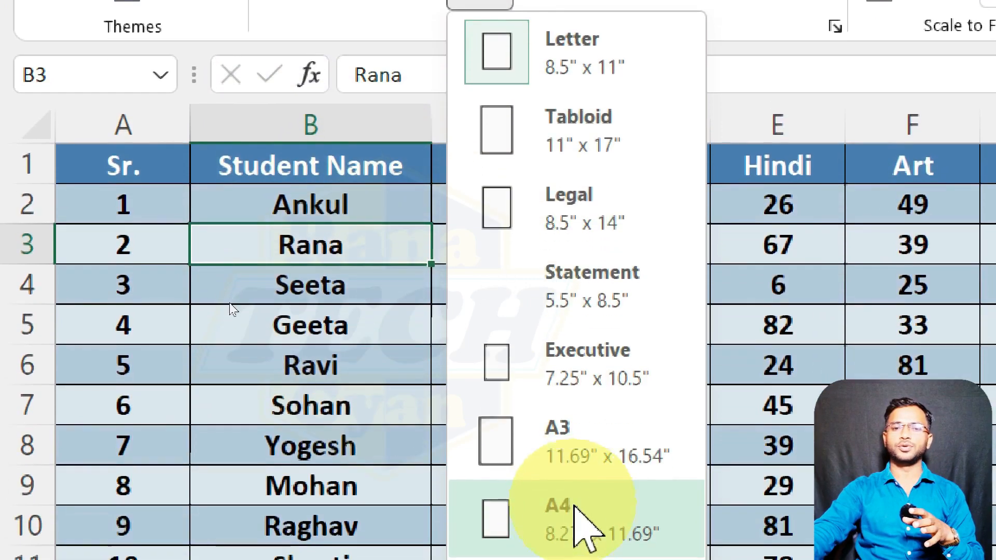
pyautogui.click(573, 514)
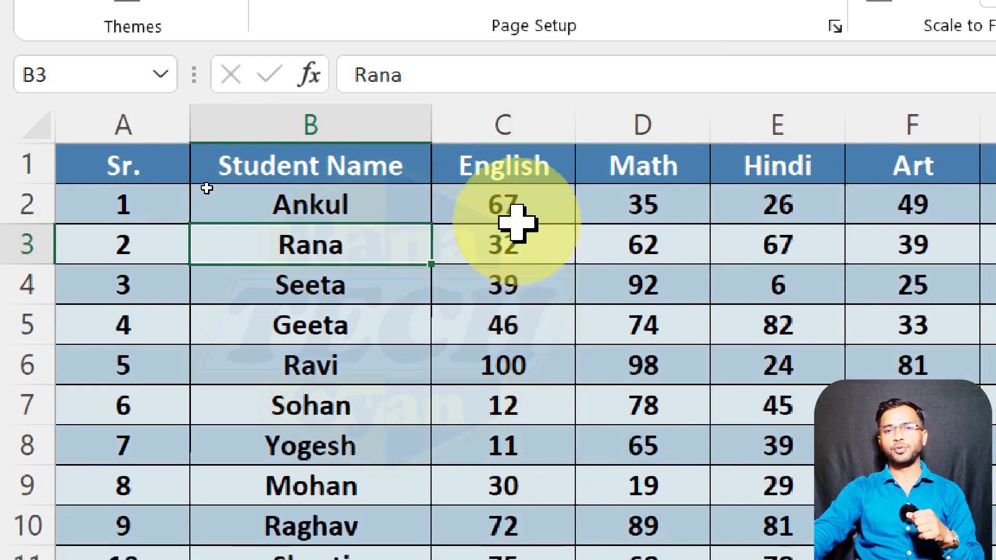
pyautogui.click(519, 217)
pyautogui.hotkey('ctrl', 'p')
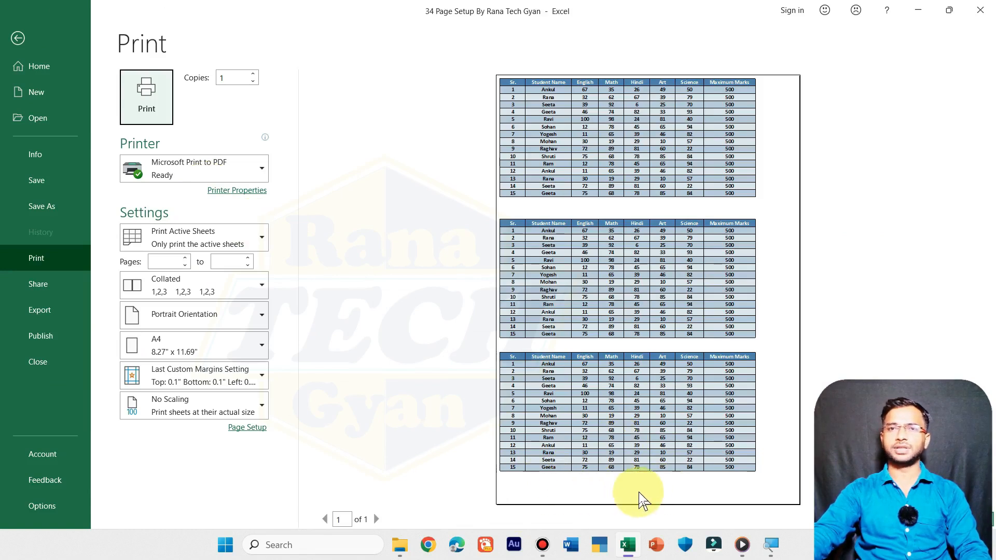
pyautogui.click(18, 38)
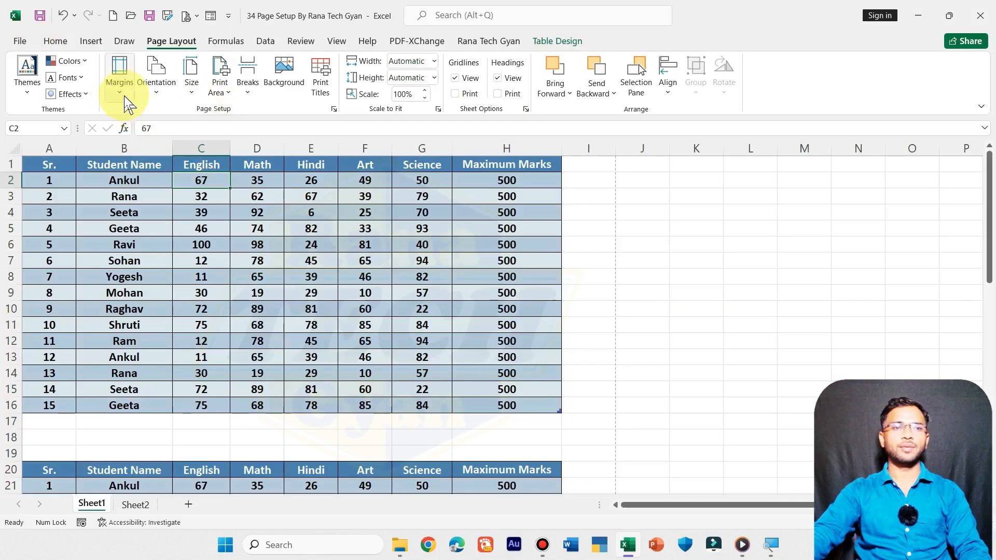
# Apply the Narrow margins, look at both pages in the print preview and return to the worksheet
pyautogui.click(123, 95)
pyautogui.click(164, 299)
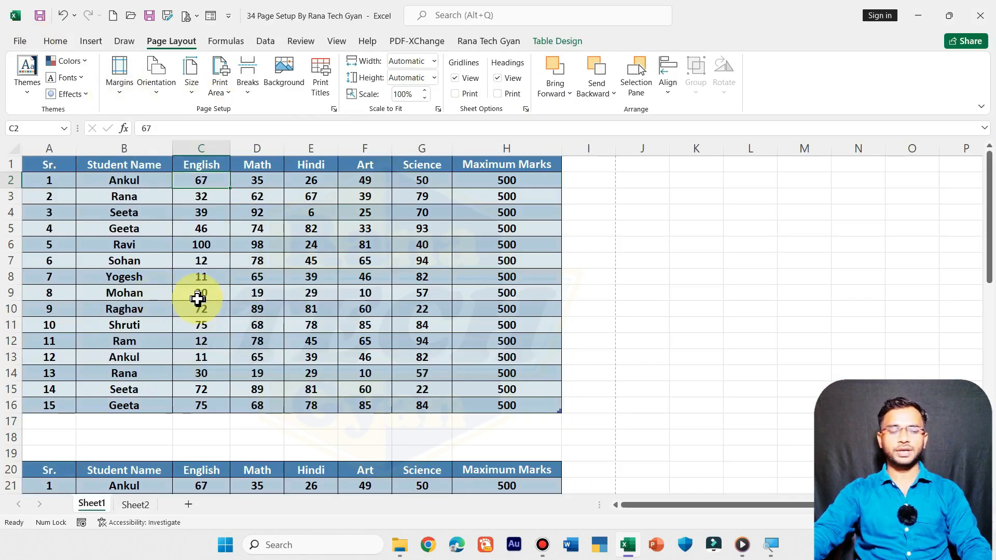
pyautogui.hotkey('ctrl', 'p')
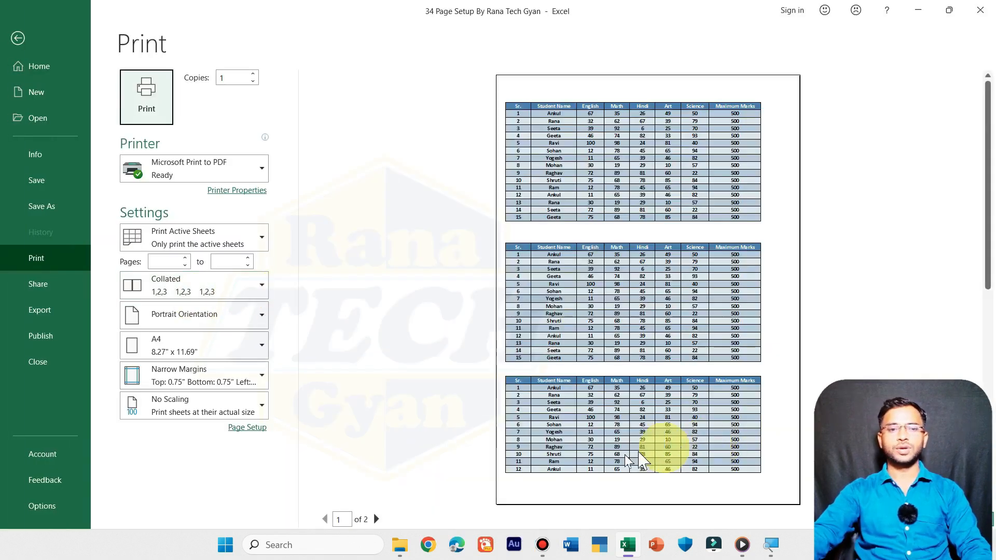
pyautogui.scroll(-1, 393, 511)
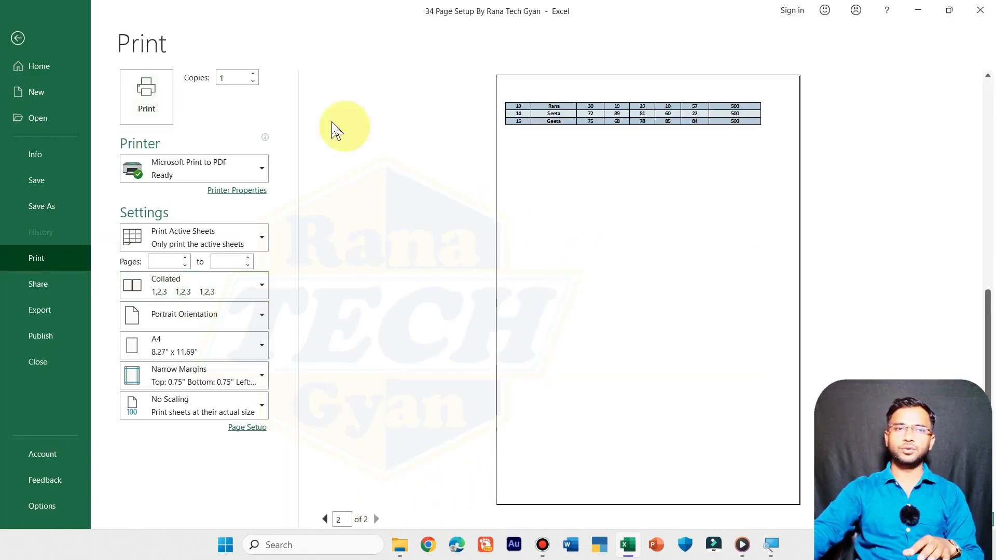
pyautogui.click(19, 38)
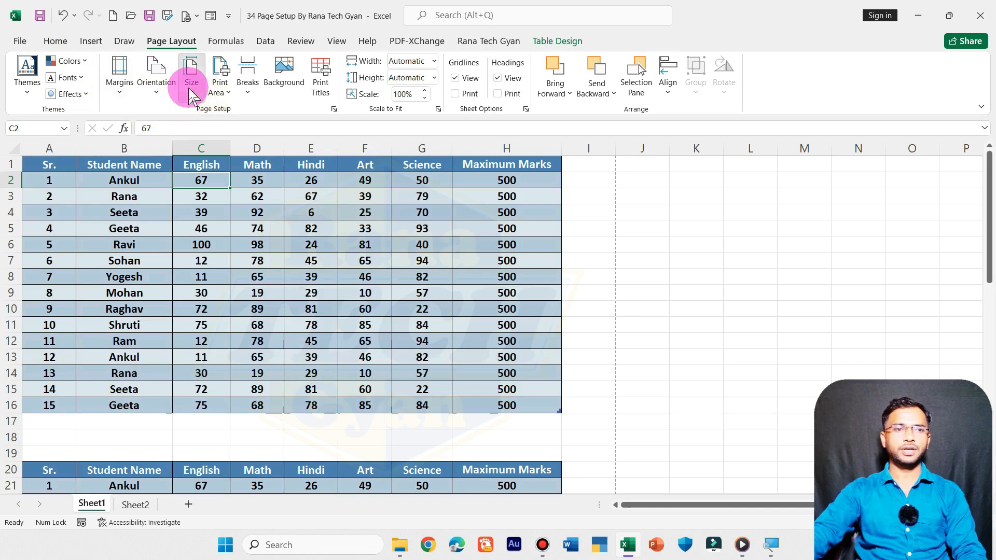
# Open the custom margins and set the top and bottom margins to 0.5
pyautogui.click(120, 73)
pyautogui.click(159, 341)
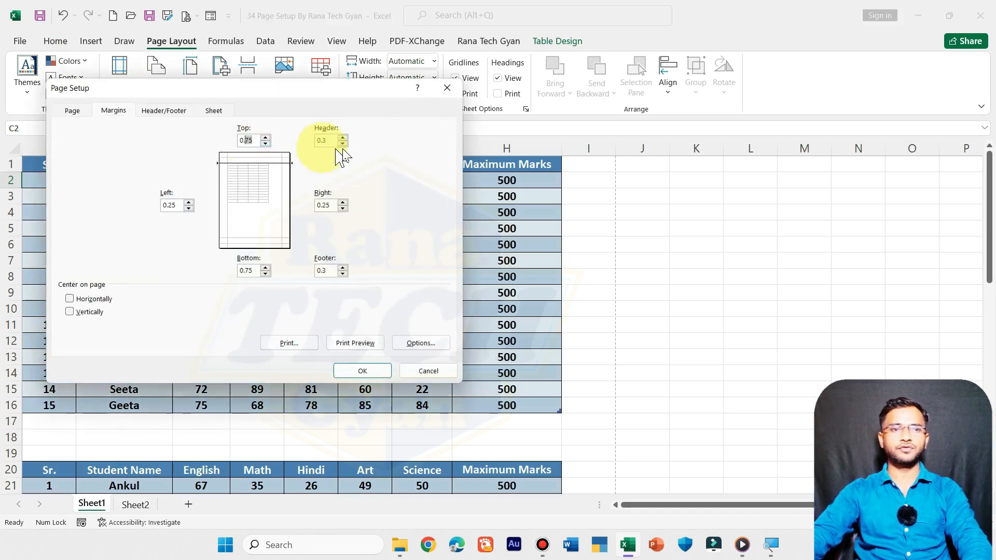
pyautogui.write('5')
pyautogui.press('Tab')
pyautogui.write('5')
pyautogui.press('BackSpace')
pyautogui.write('0.5')
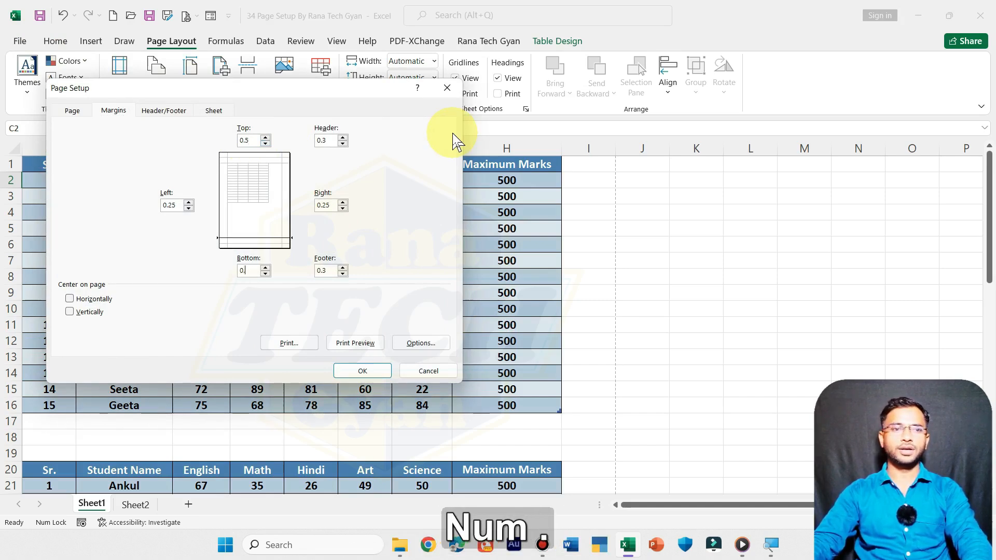
# Set the header and footer margins to 0, check both pages in the print preview and return to the worksheet
pyautogui.click(329, 139)
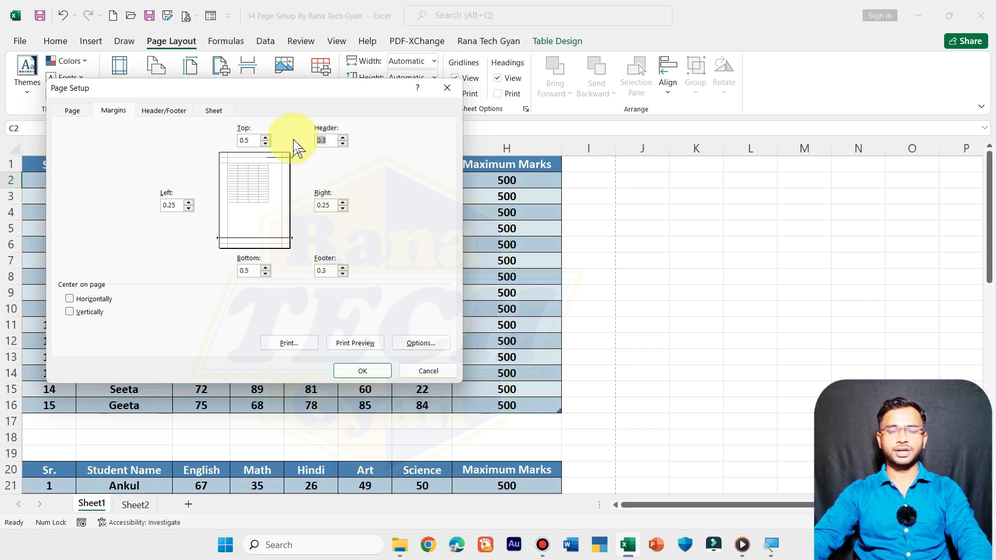
pyautogui.write('0')
pyautogui.press('Tab')
pyautogui.write('0')
pyautogui.click(357, 343)
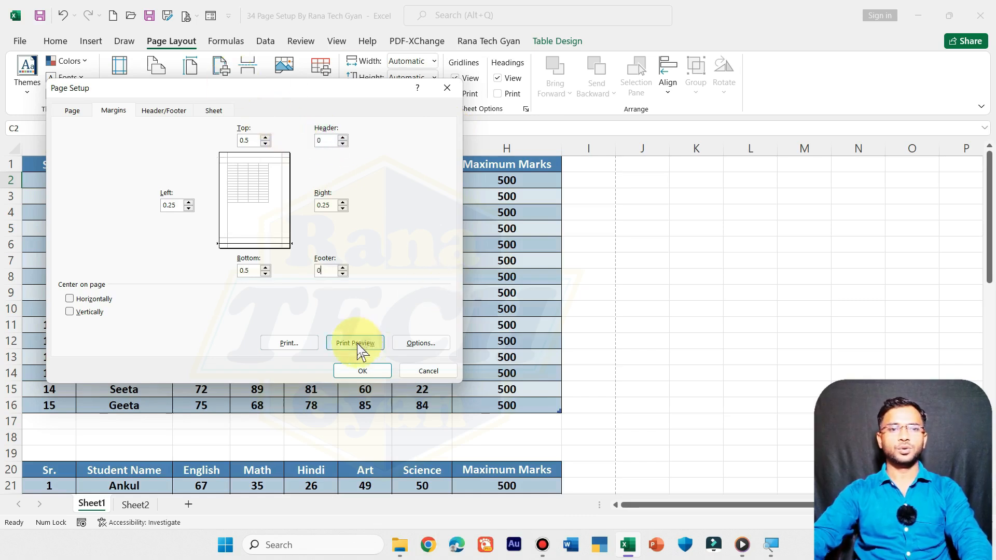
pyautogui.click(375, 519)
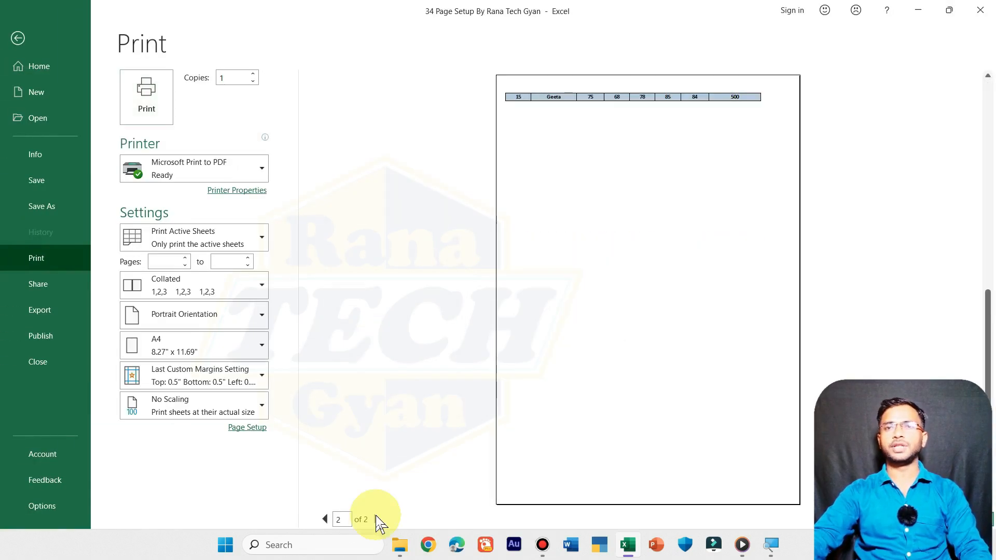
pyautogui.click(324, 519)
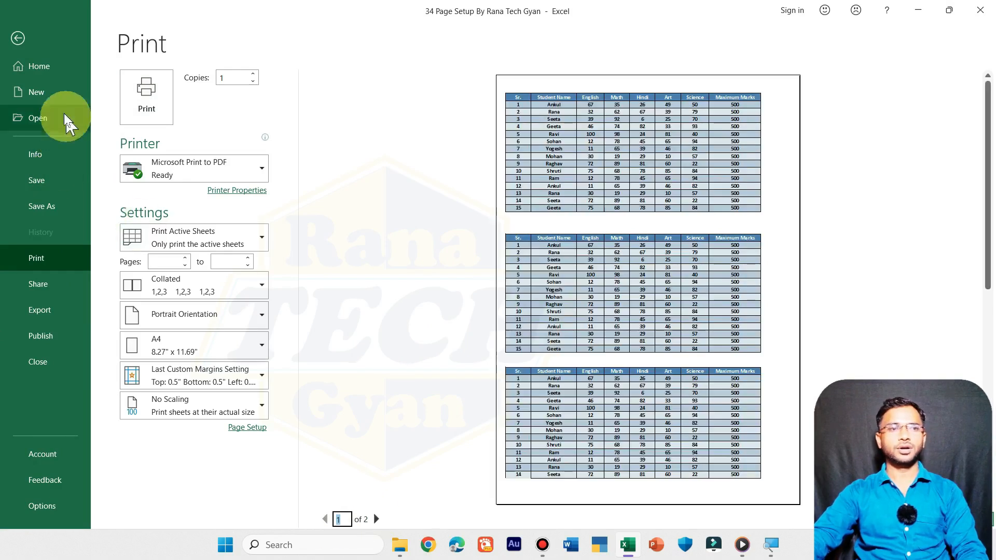
pyautogui.click(18, 39)
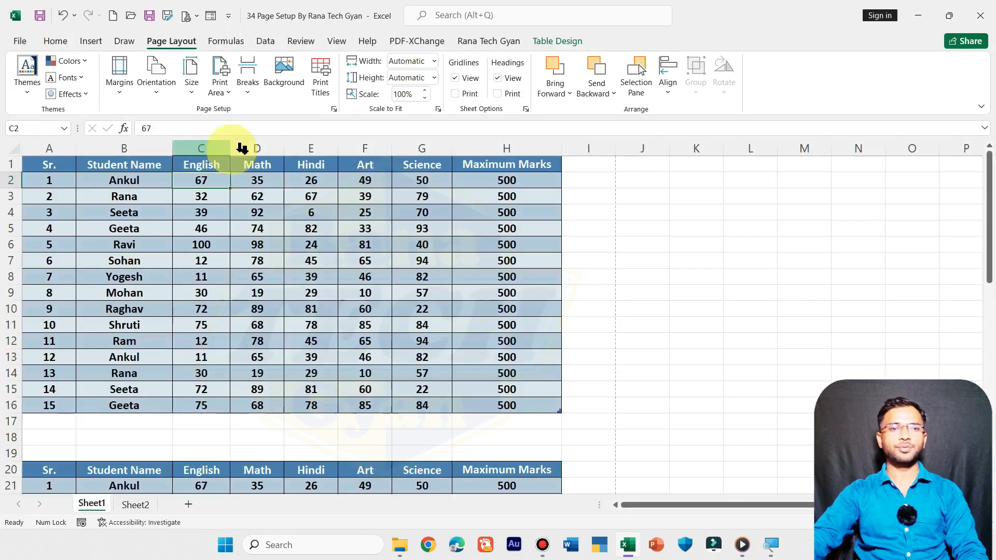
# Set the top and bottom custom margins to 0.4, check the page in the print preview and return to the worksheet
pyautogui.click(126, 92)
pyautogui.click(160, 346)
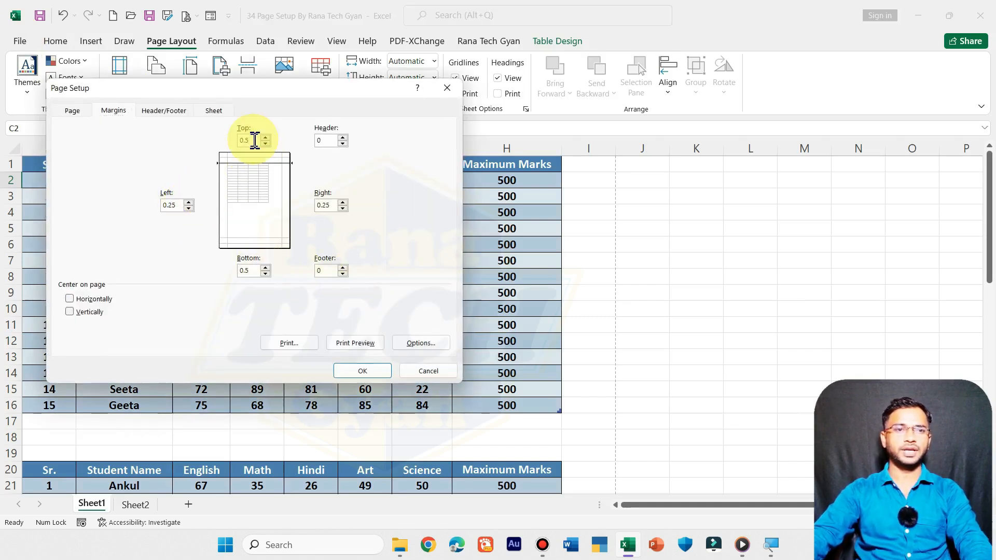
pyautogui.press('BackSpace')
pyautogui.write('4')
pyautogui.press('Tab')
pyautogui.press('End')
pyautogui.press('BackSpace')
pyautogui.write('4')
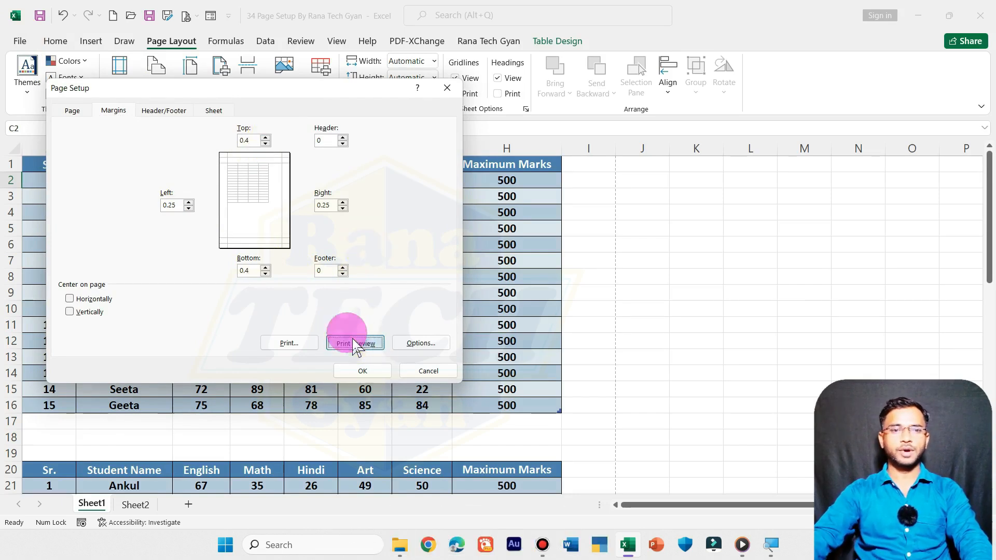
pyautogui.click(355, 343)
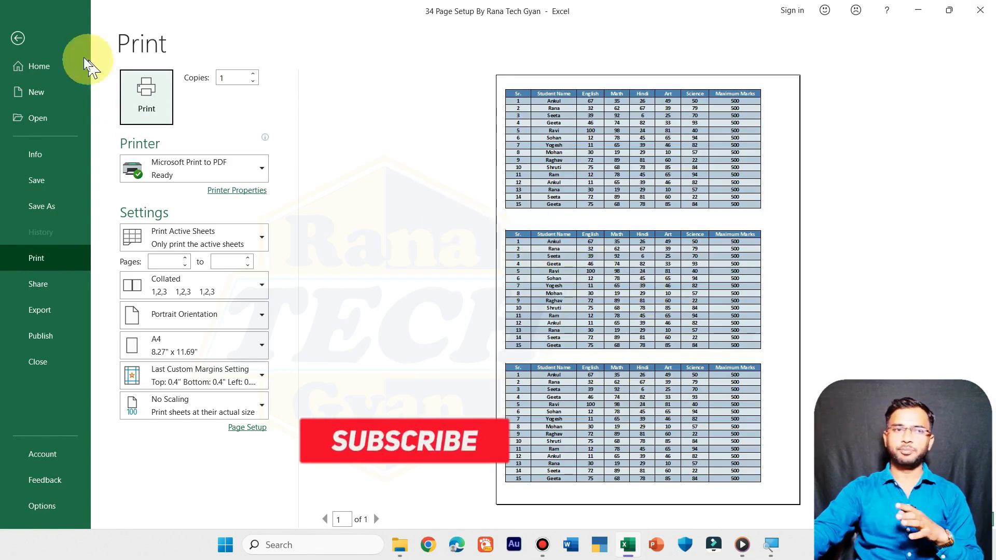
pyautogui.click(20, 39)
# View the available paper sizes without choosing one, and recheck the A4 page in the print preview before returning to the worksheet
pyautogui.click(193, 83)
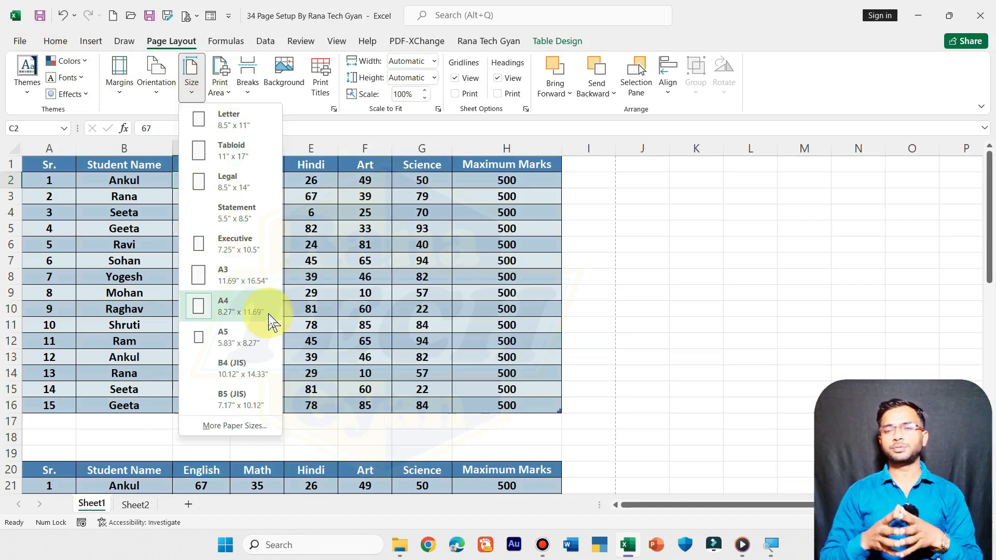
pyautogui.click(221, 89)
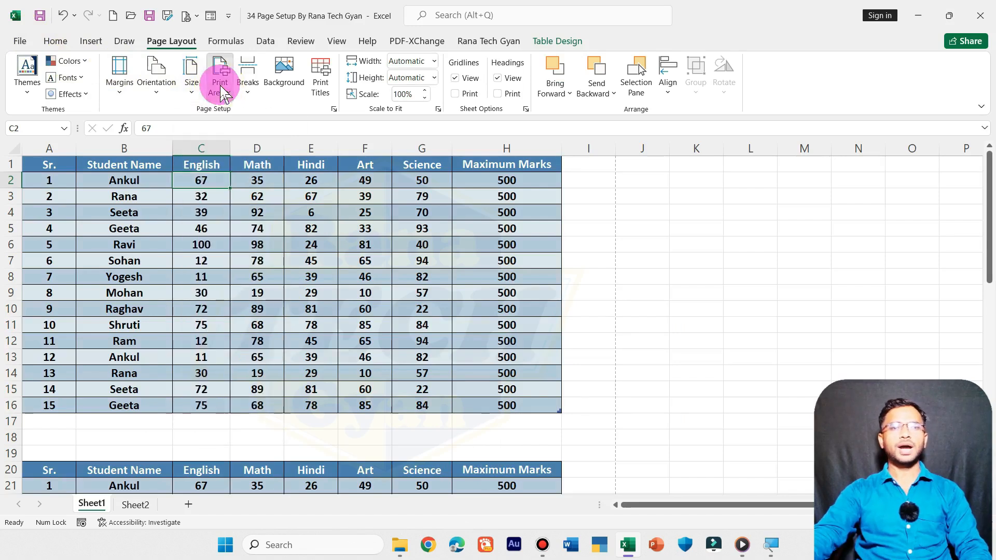
pyautogui.click(549, 329)
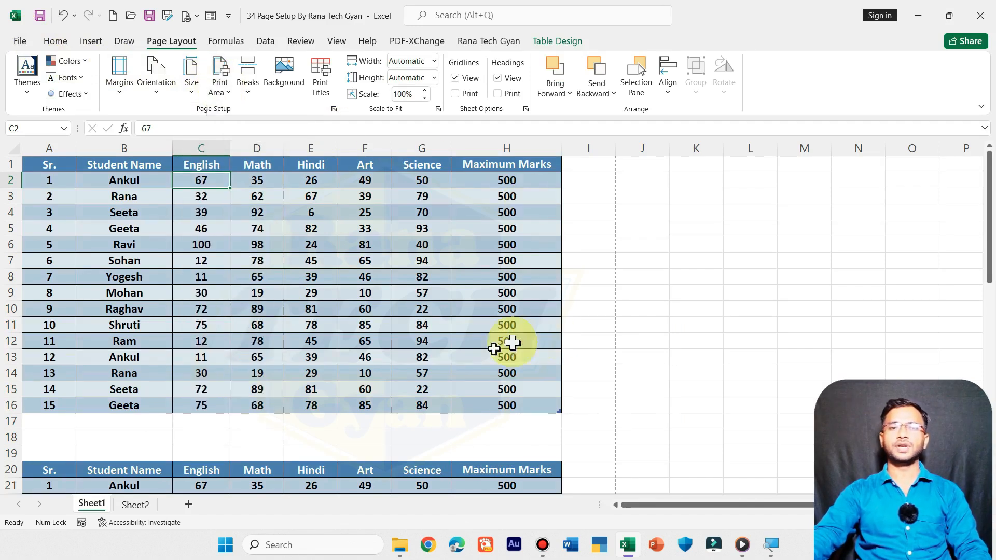
pyautogui.click(505, 417)
pyautogui.hotkey('ctrl', 'p')
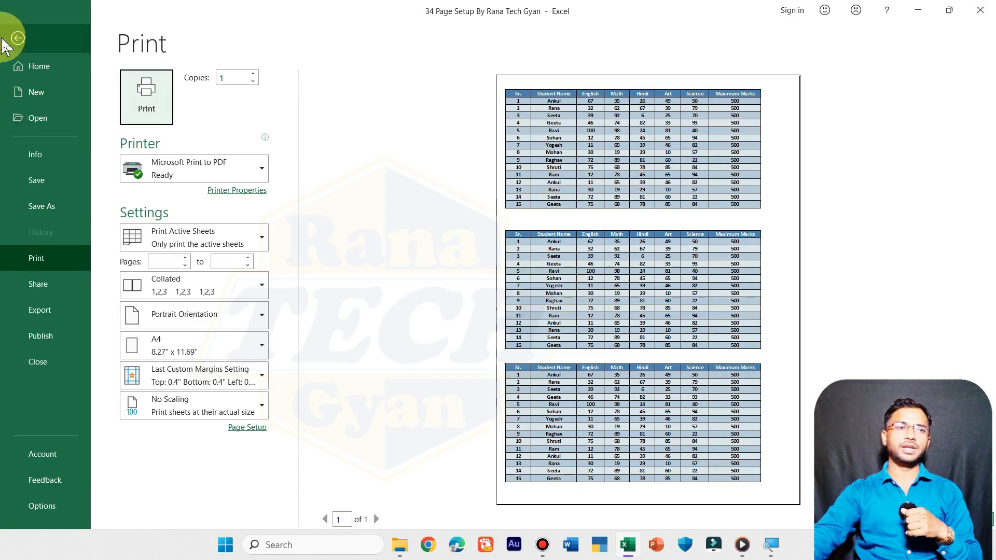
pyautogui.click(16, 40)
pyautogui.scroll(-10, 301, 275)
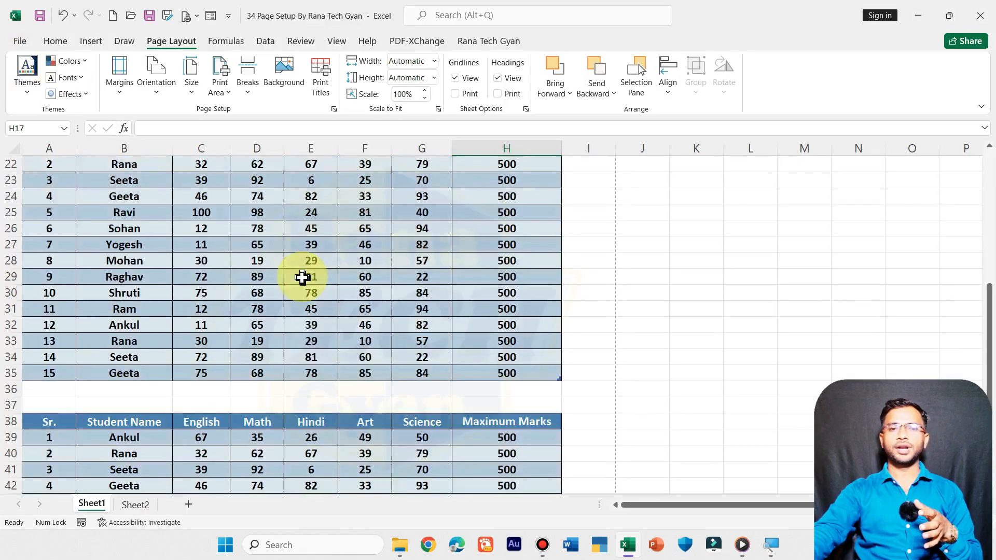
pyautogui.scroll(-3, 302, 277)
pyautogui.scroll(13, 302, 277)
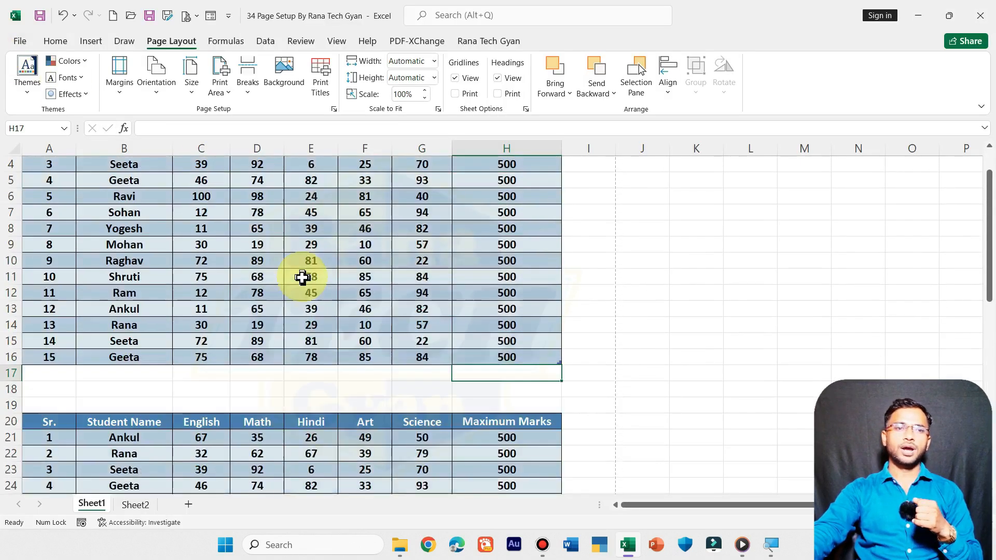
# Examine the dashed page-break lines beside and below the marks tables on Sheet1
pyautogui.click(617, 241)
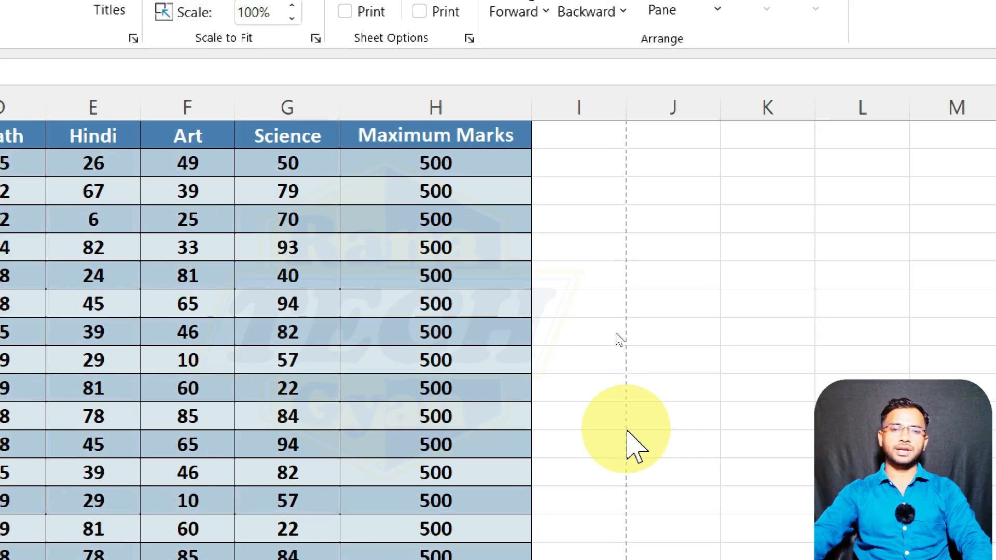
pyautogui.scroll(-10, 626, 429)
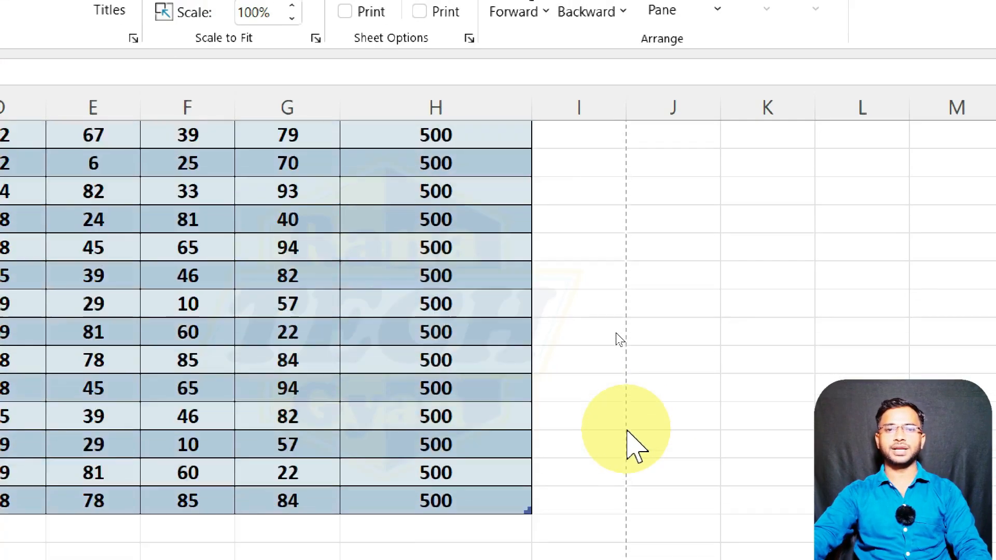
pyautogui.scroll(-6, 627, 429)
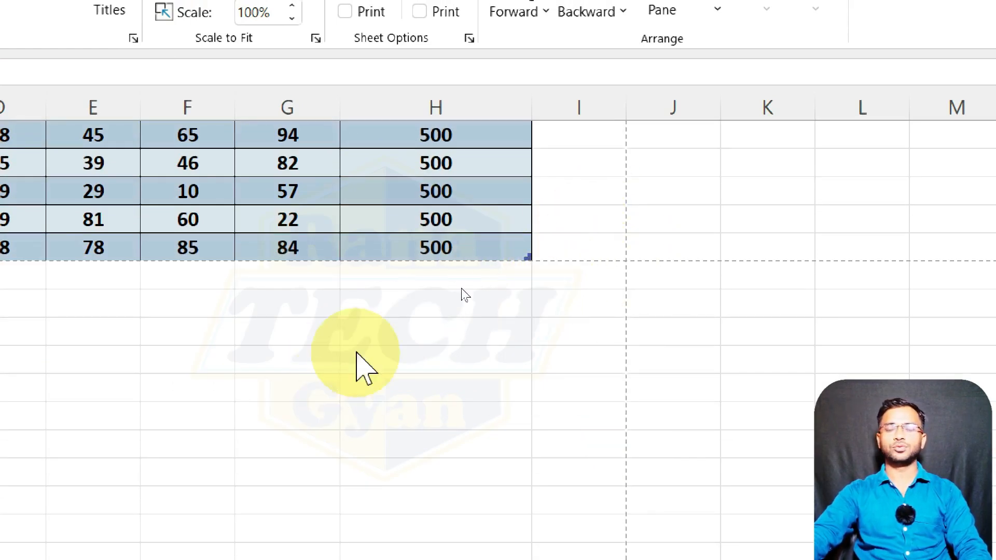
pyautogui.scroll(-3, 363, 369)
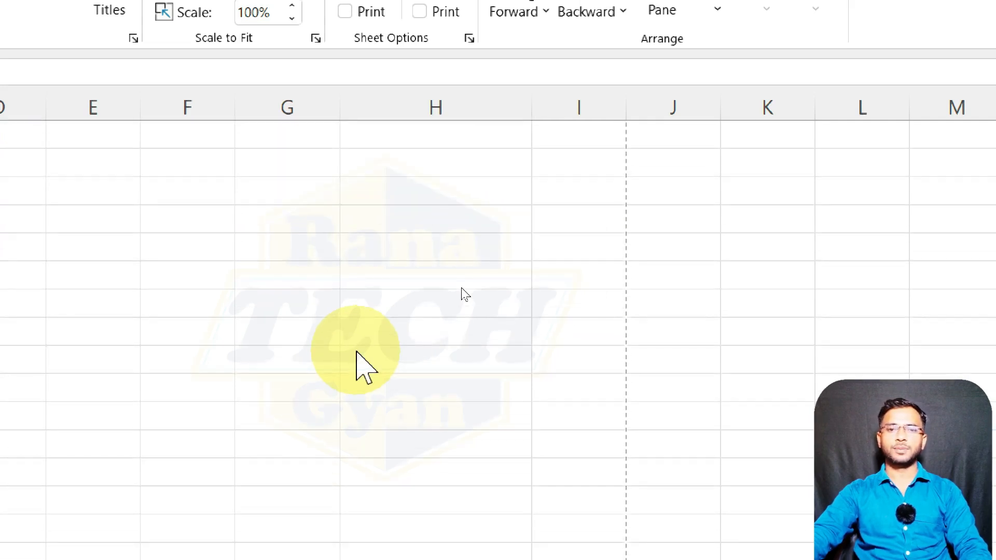
pyautogui.scroll(-4, 357, 351)
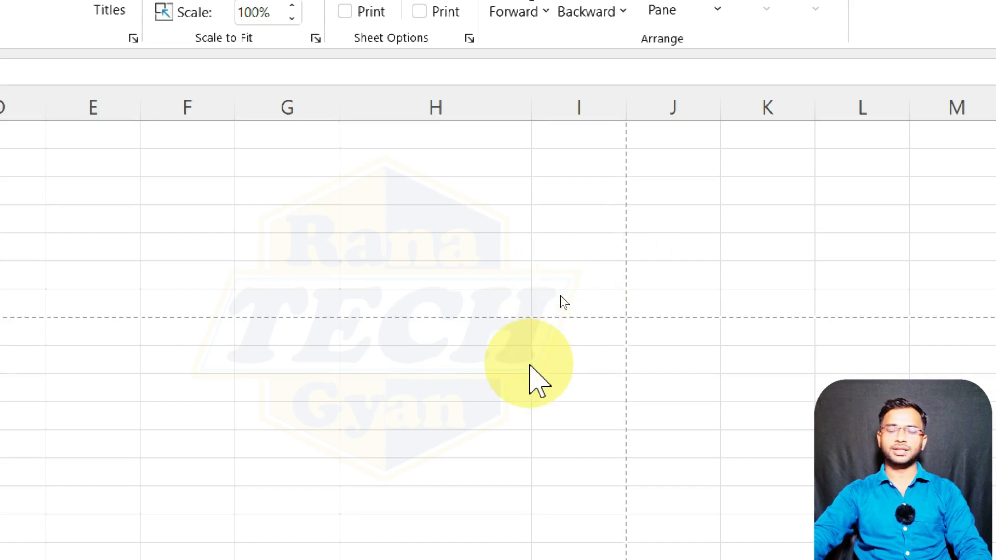
pyautogui.scroll(-1, 532, 371)
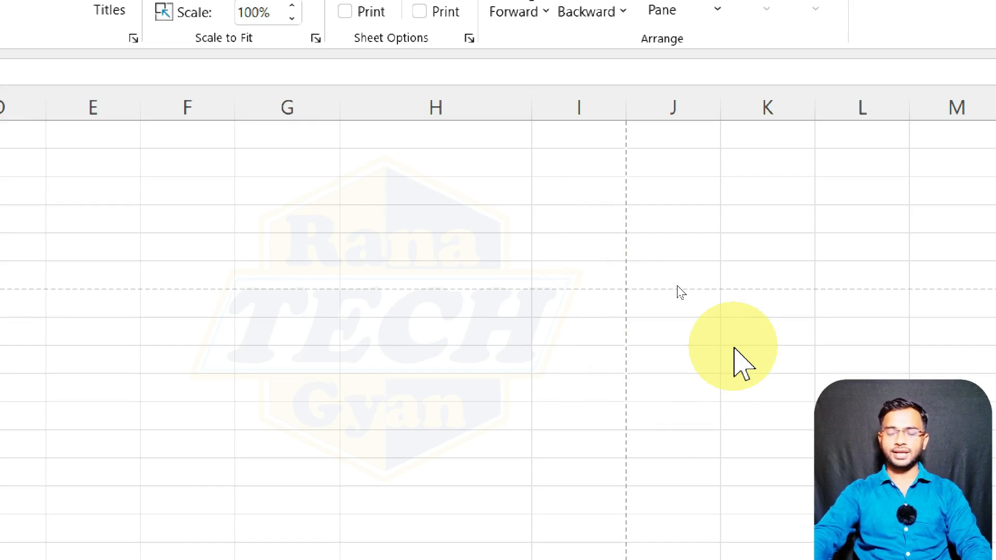
pyautogui.scroll(5, 485, 216)
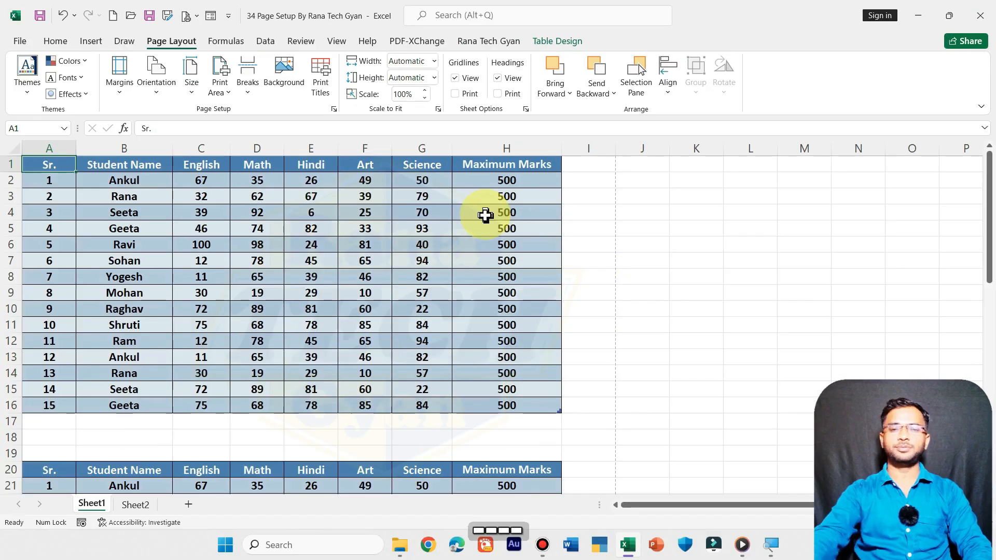
# Move the second marks table, A20:H35, below the first page break so it starts at cell A55
pyautogui.scroll(-2, 314, 316)
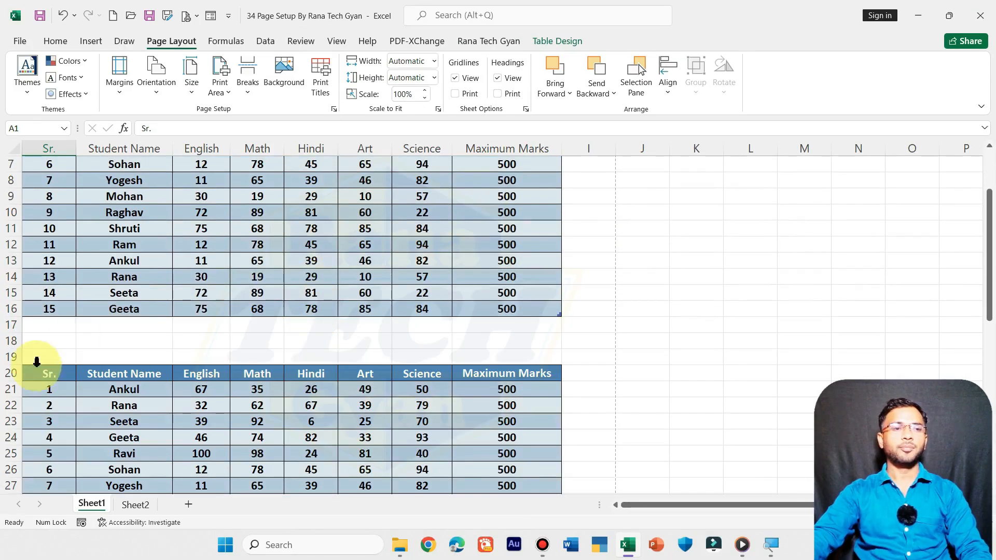
pyautogui.moveTo(30, 371); pyautogui.dragTo(493, 441)
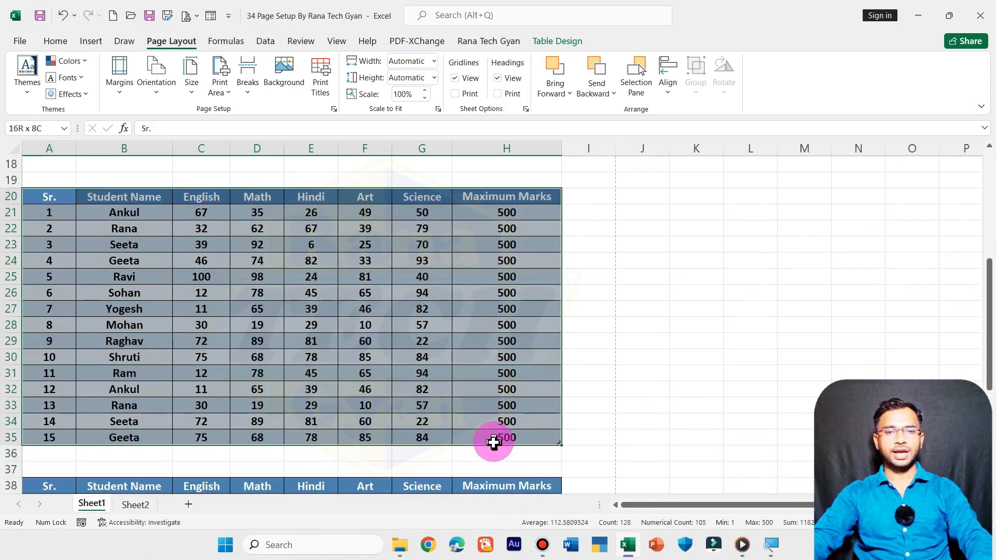
pyautogui.hotkey('ctrl', 'x')
pyautogui.scroll(-10, 347, 434)
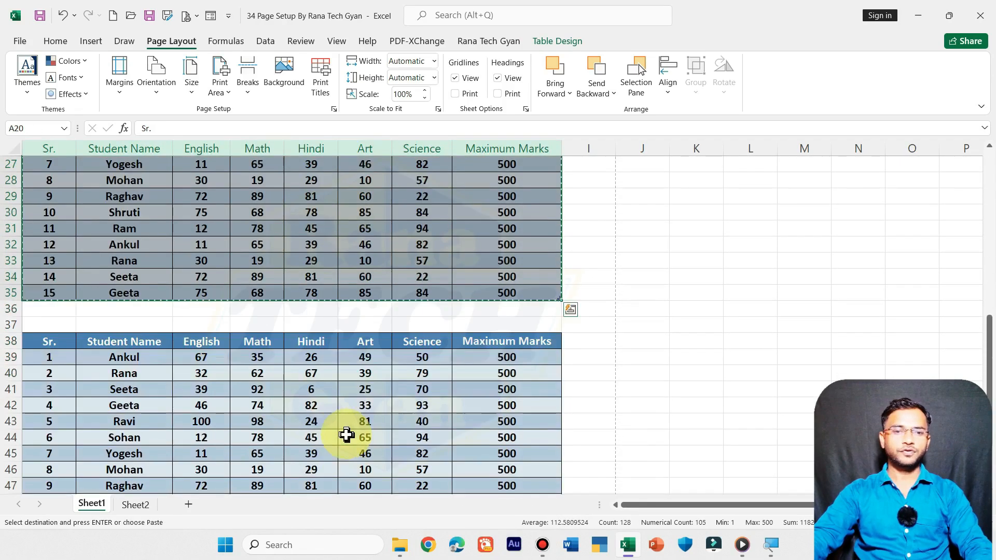
pyautogui.scroll(-1, 347, 435)
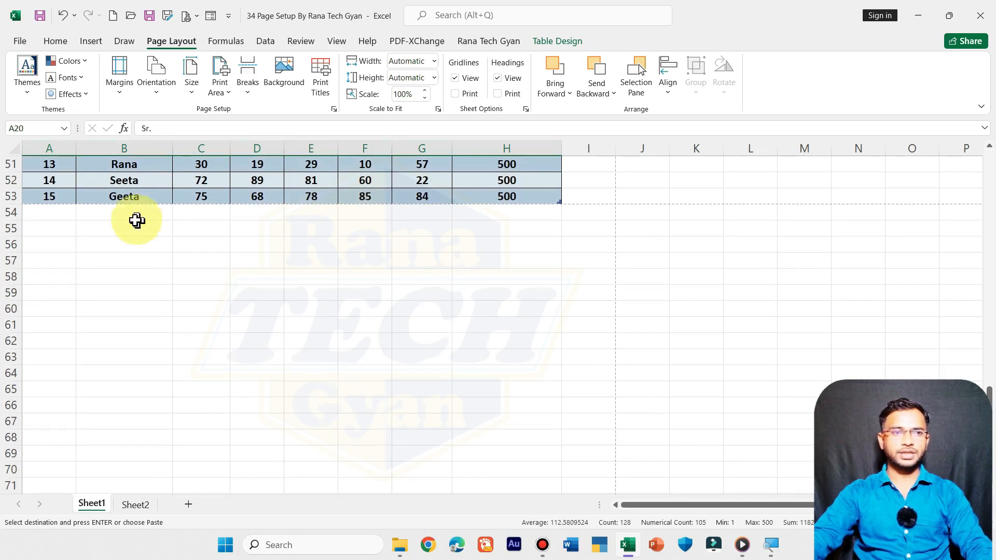
pyautogui.click(46, 223)
pyautogui.hotkey('ctrl', 'v')
# Move the third marks table, A38:H53, below the second page break so it starts at cell A107
pyautogui.scroll(1, 83, 226)
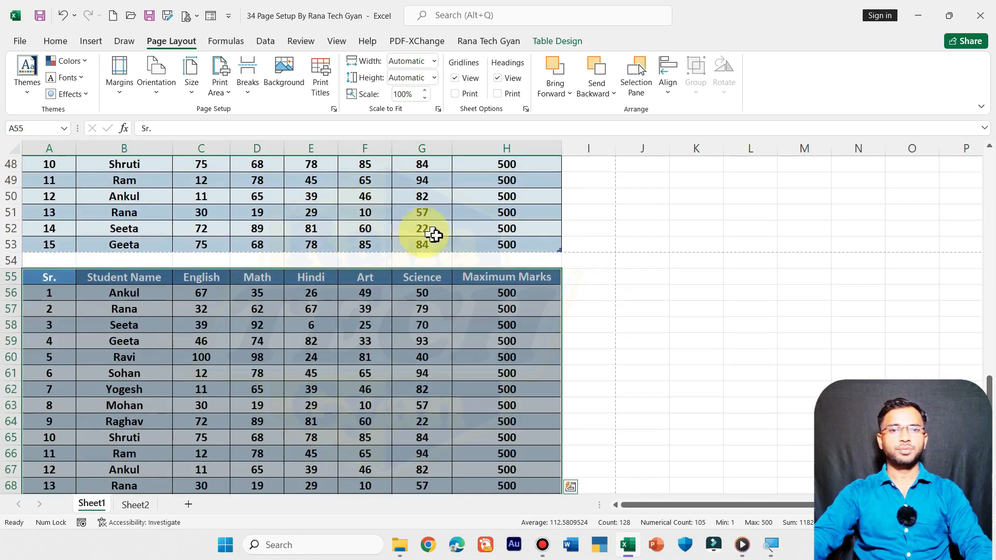
pyautogui.moveTo(549, 244); pyautogui.dragTo(11, 178)
pyautogui.hotkey('ctrl', 'x')
pyautogui.scroll(-10, 117, 244)
pyautogui.scroll(5, 118, 244)
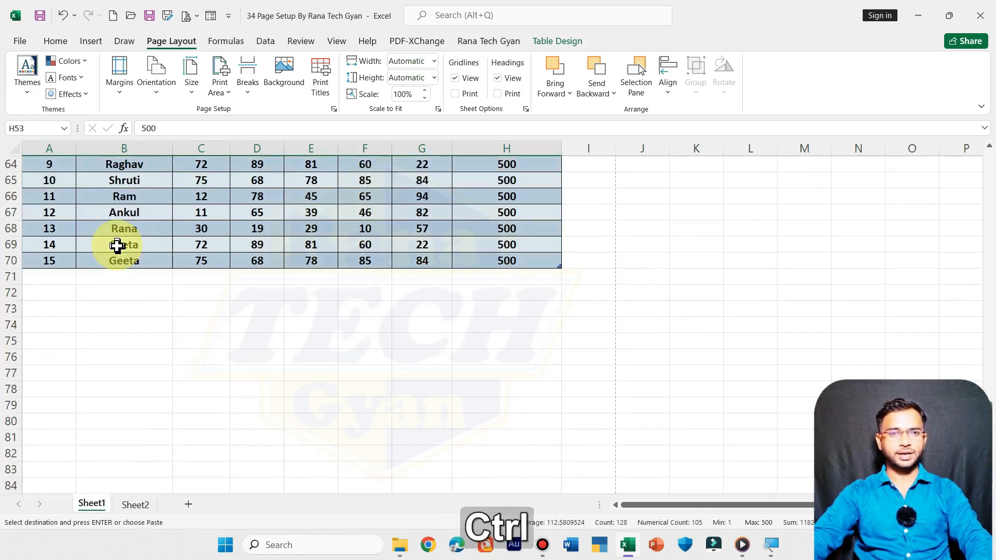
pyautogui.scroll(-7, 118, 244)
pyautogui.scroll(-7, 118, 246)
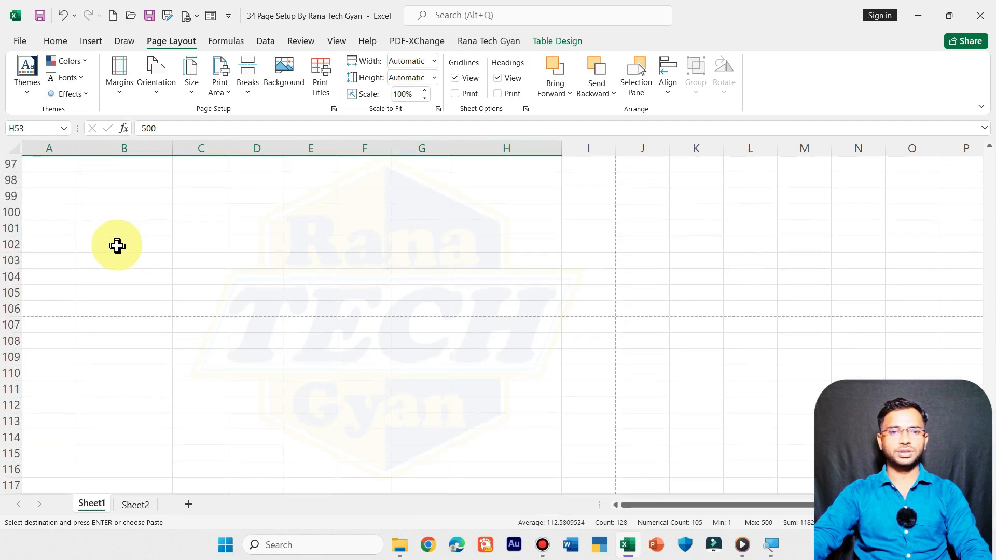
pyautogui.click(44, 276)
pyautogui.press('Return')
# Check the first and second pages in the print preview and return to the worksheet
pyautogui.middleClick(354, 274)
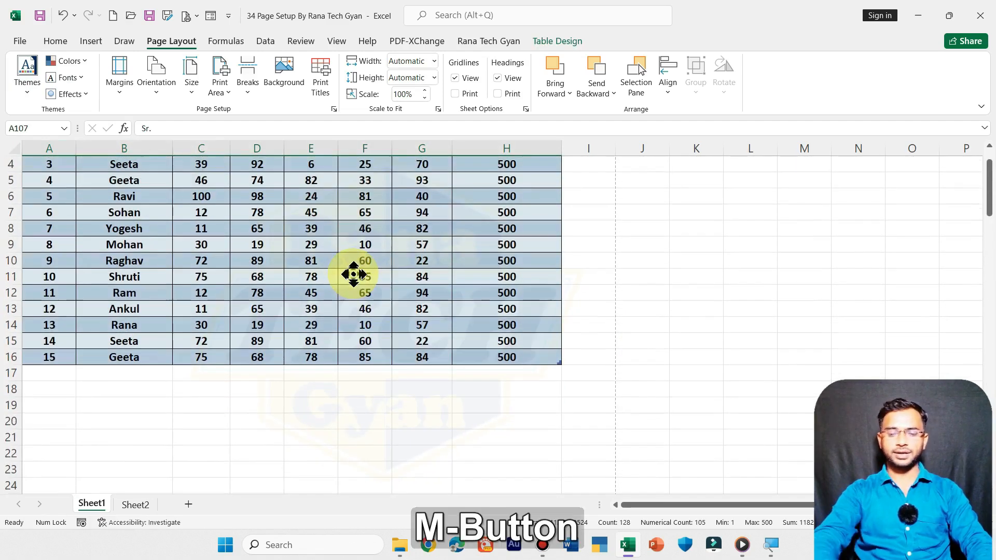
pyautogui.hotkey('ctrl', 'p')
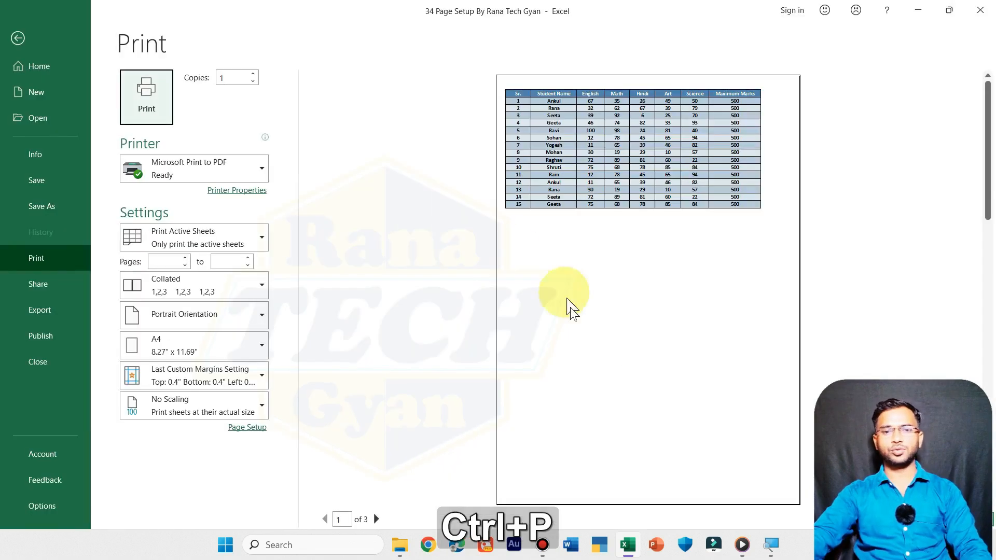
pyautogui.click(376, 519)
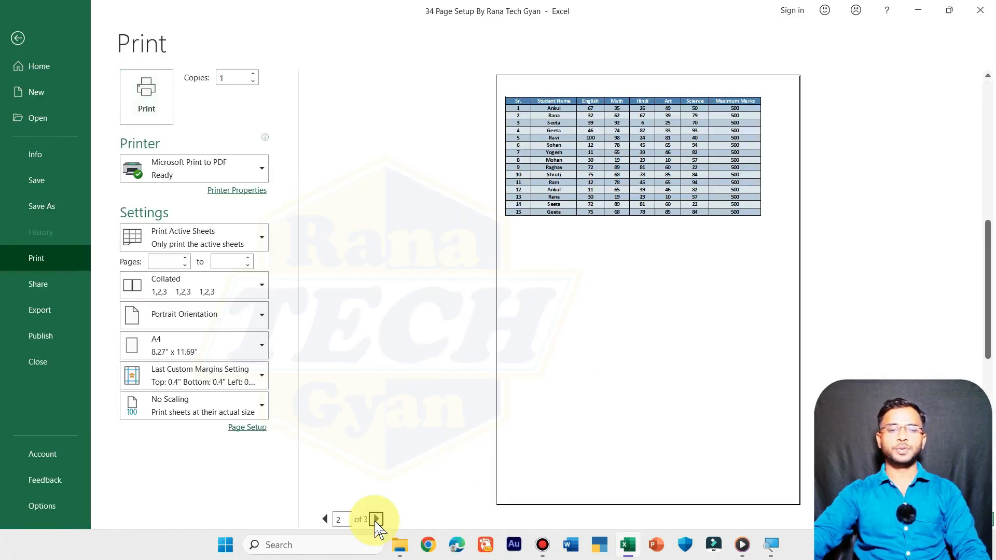
pyautogui.click(18, 39)
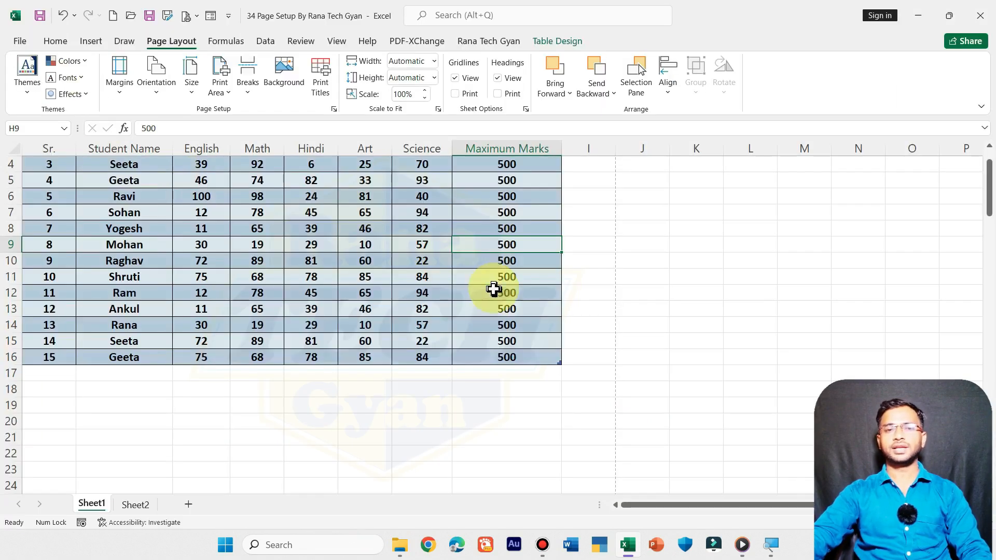
# Undo the moves of the second and third marks tables
pyautogui.scroll(1, 489, 299)
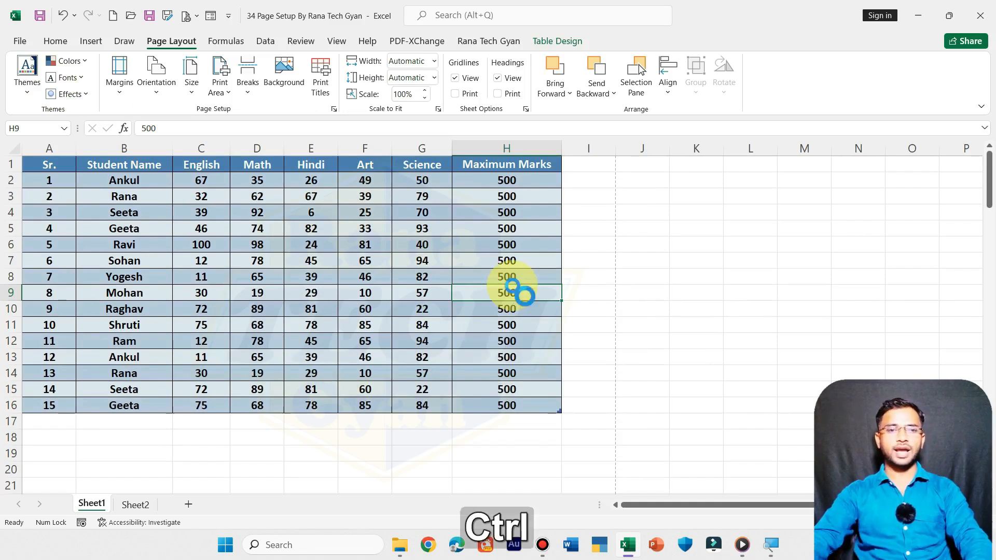
pyautogui.hotkey('ctrl', 'z')
pyautogui.hotkey('ctrl', 'z')
# Look over the three marks tables in the worksheet and in the print preview, and return to the worksheet
pyautogui.scroll(-1, 487, 273)
pyautogui.scroll(3, 378, 277)
pyautogui.scroll(3, 378, 278)
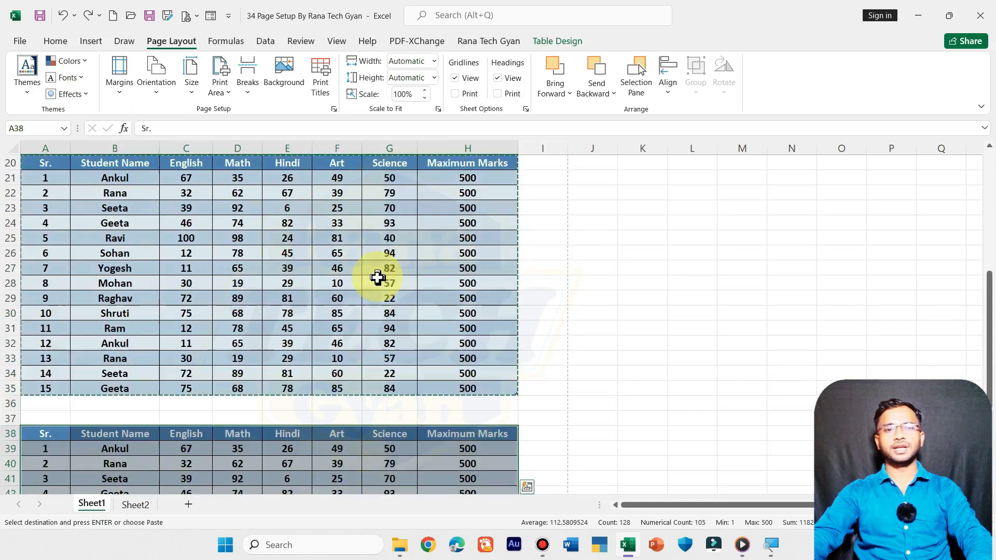
pyautogui.scroll(-1, 378, 278)
pyautogui.scroll(-3, 377, 278)
pyautogui.scroll(-4, 378, 272)
pyautogui.scroll(13, 378, 272)
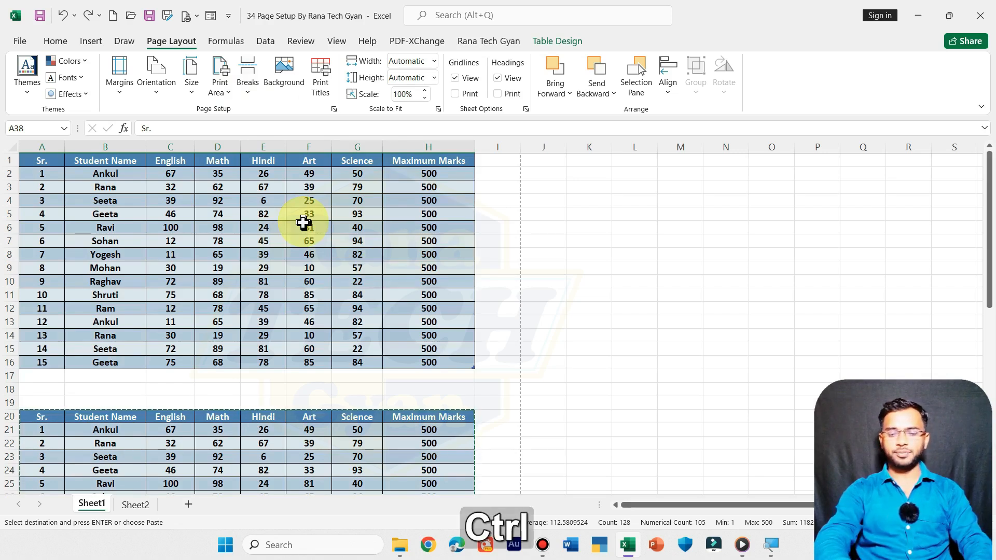
pyautogui.hotkey('ctrl', 'p')
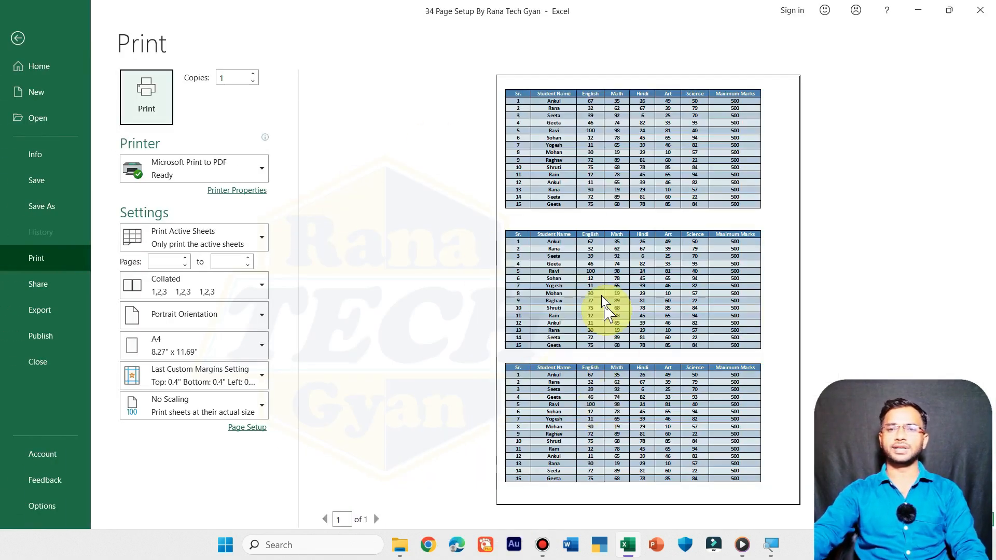
pyautogui.click(18, 38)
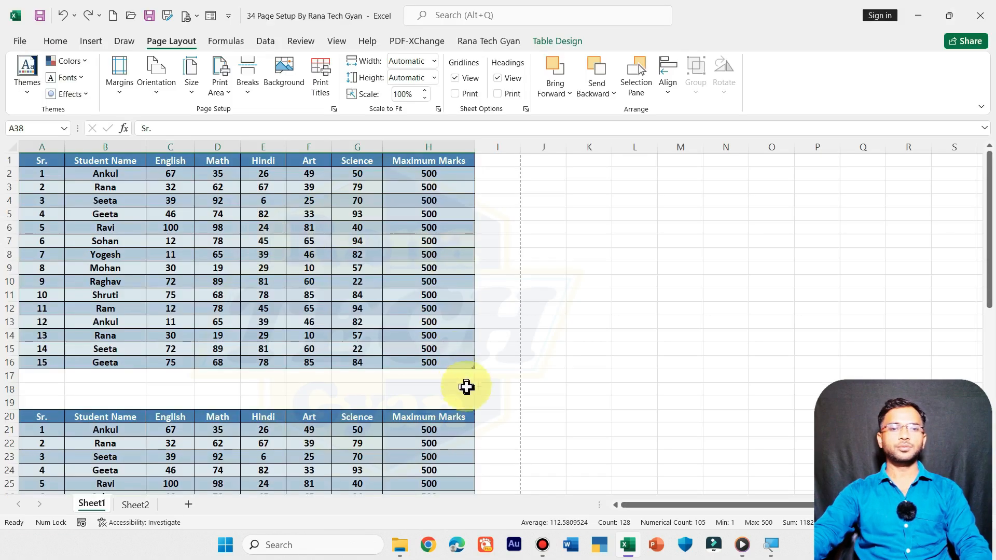
pyautogui.moveTo(462, 372); pyautogui.dragTo(167, 256)
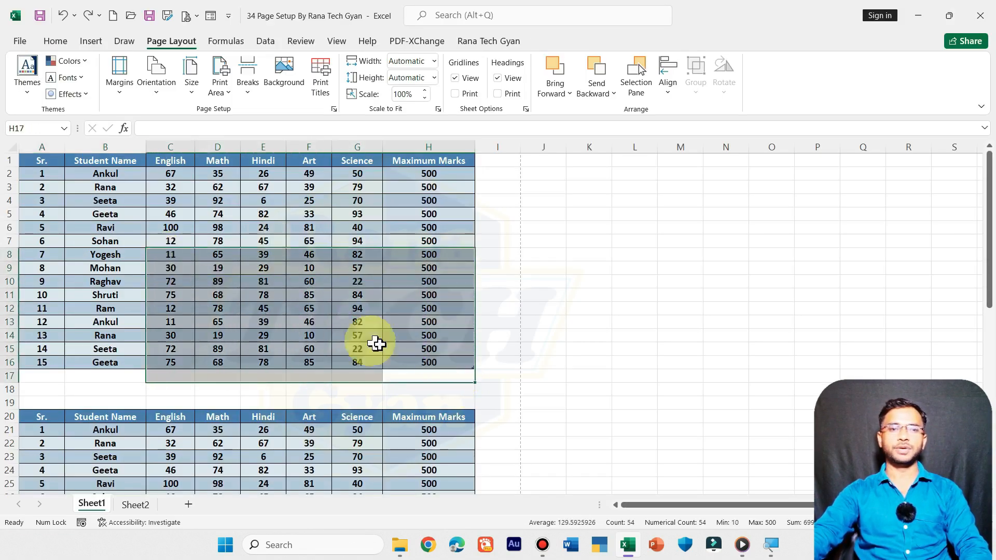
pyautogui.click(433, 351)
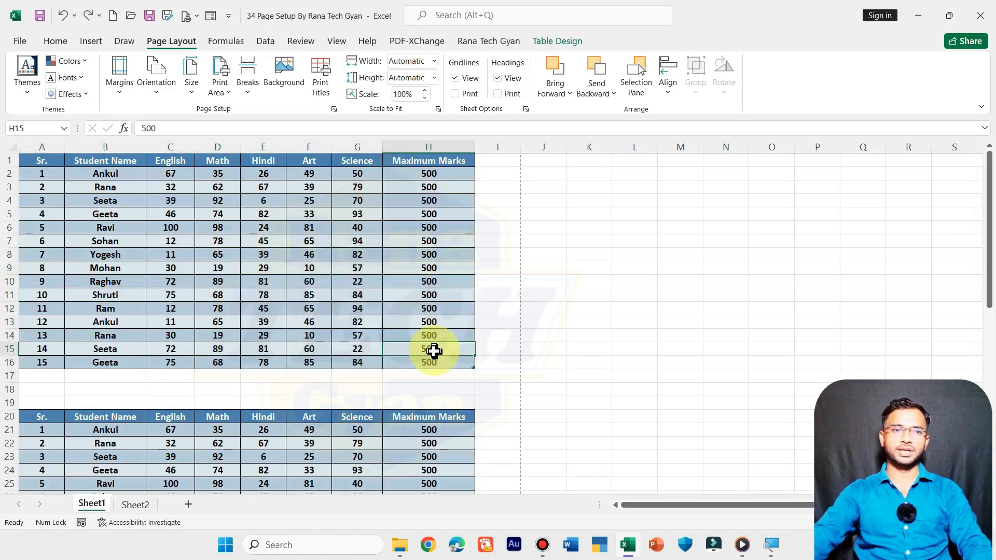
pyautogui.click(461, 364)
pyautogui.click(218, 85)
pyautogui.press('super+plus')
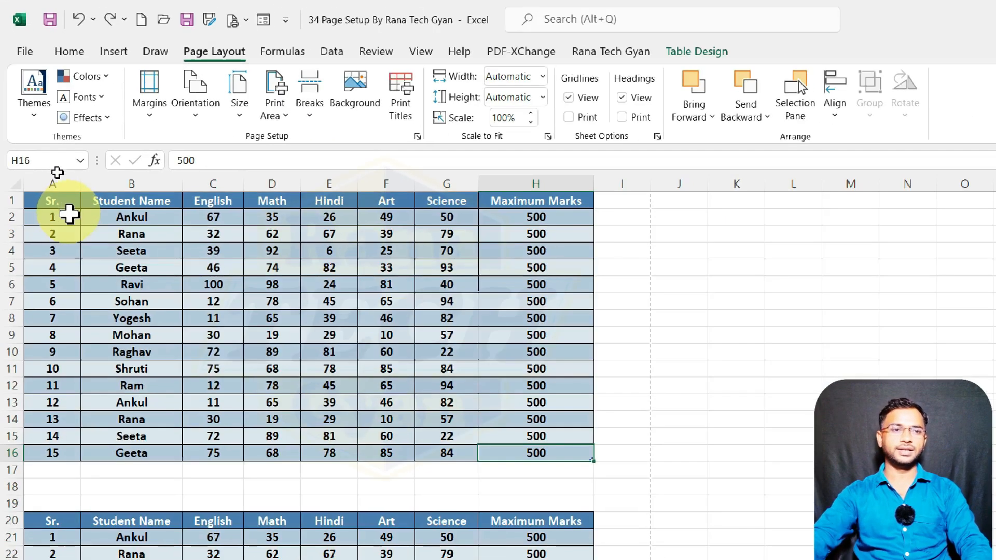
pyautogui.moveTo(51, 195); pyautogui.dragTo(386, 304)
pyautogui.click(507, 355)
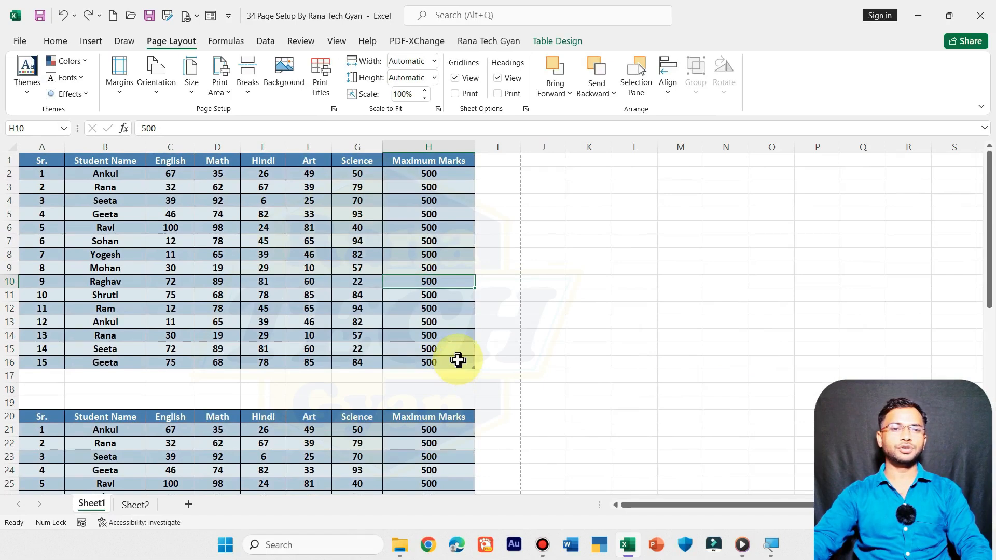
# Set the first marks table, A1:H16, as the print area and check it in the print preview
pyautogui.moveTo(458, 360); pyautogui.dragTo(21, 158)
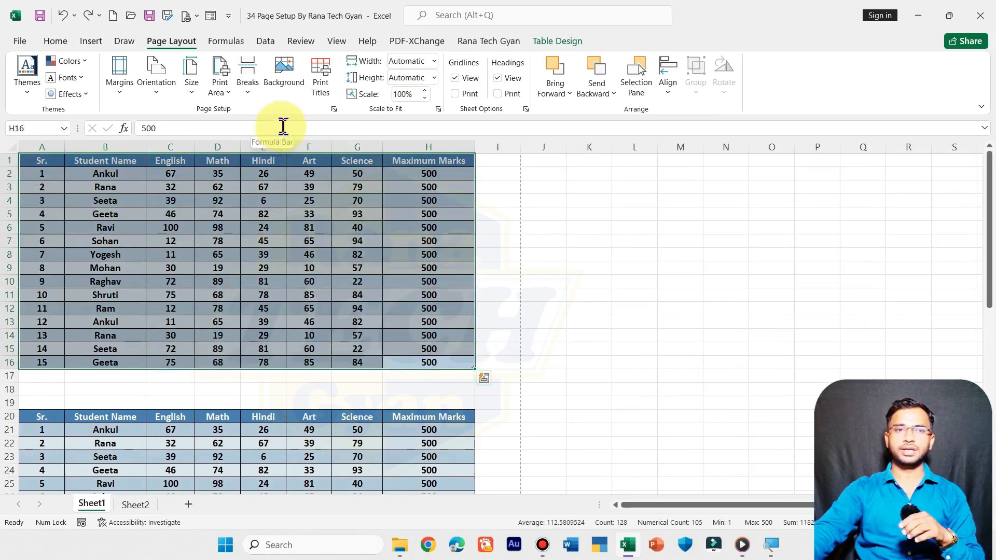
pyautogui.click(226, 97)
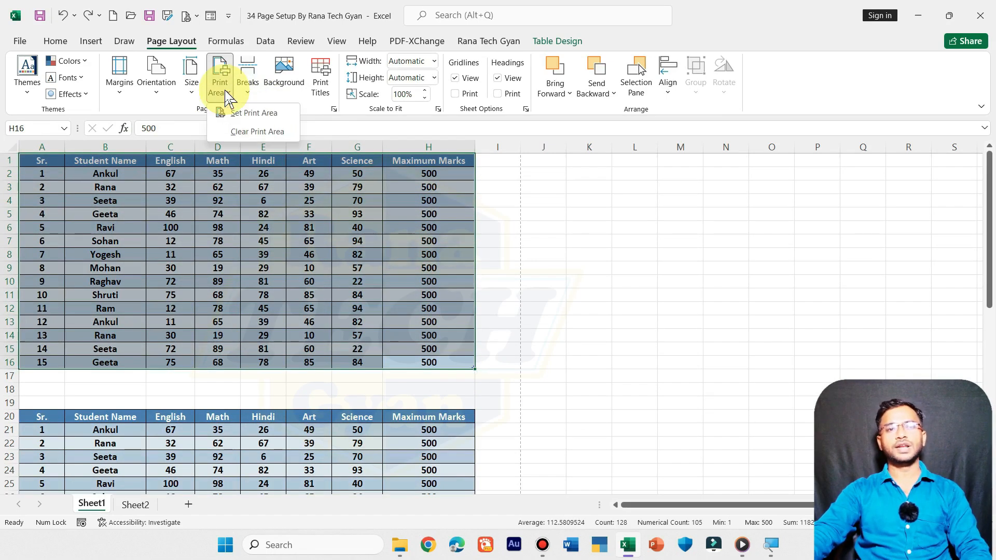
pyautogui.click(252, 113)
pyautogui.click(293, 217)
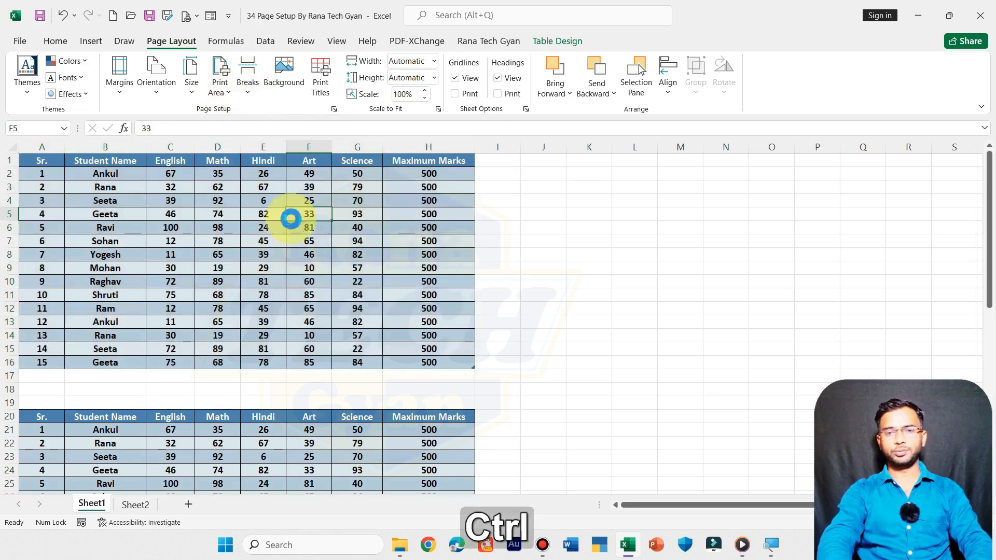
pyautogui.hotkey('ctrl', 'p')
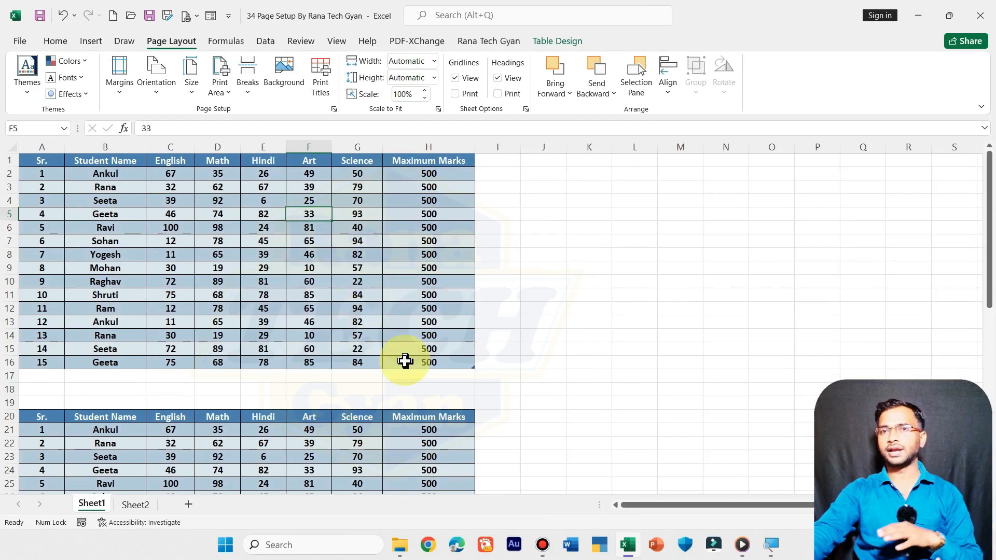
# Restyle the third marks table, with its header in row 38, using a green table style
pyautogui.scroll(-3, 406, 332)
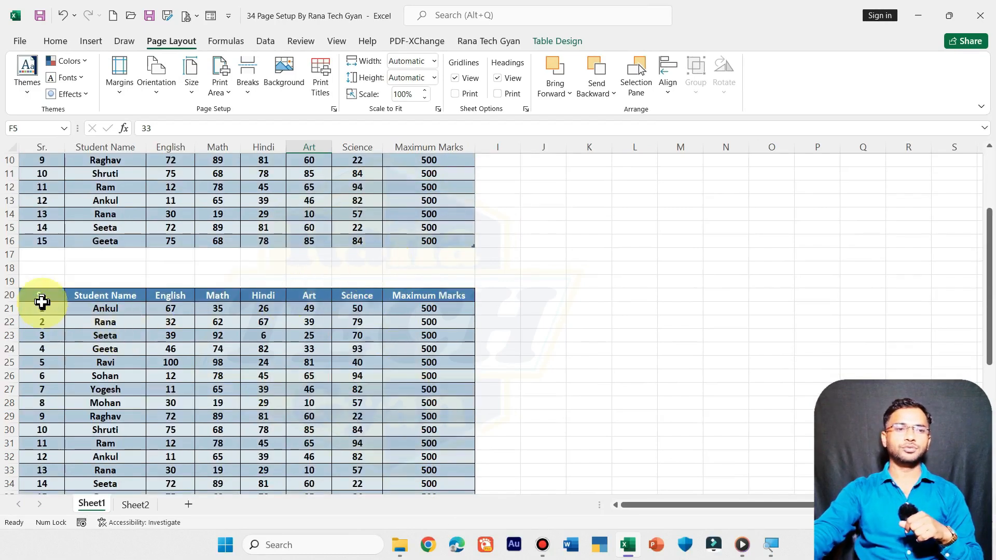
pyautogui.scroll(-3, 122, 281)
pyautogui.scroll(-2, 98, 301)
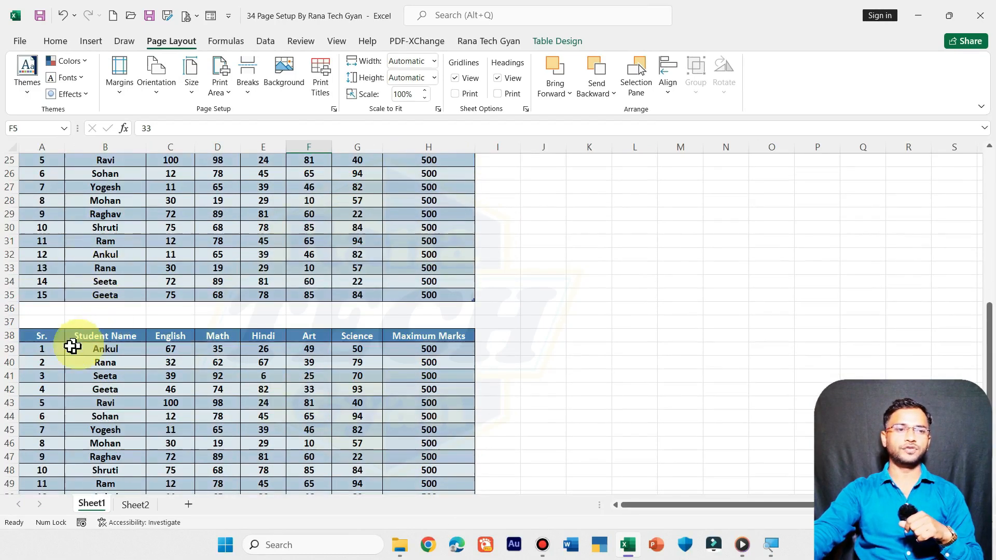
pyautogui.moveTo(24, 327); pyautogui.dragTo(415, 411)
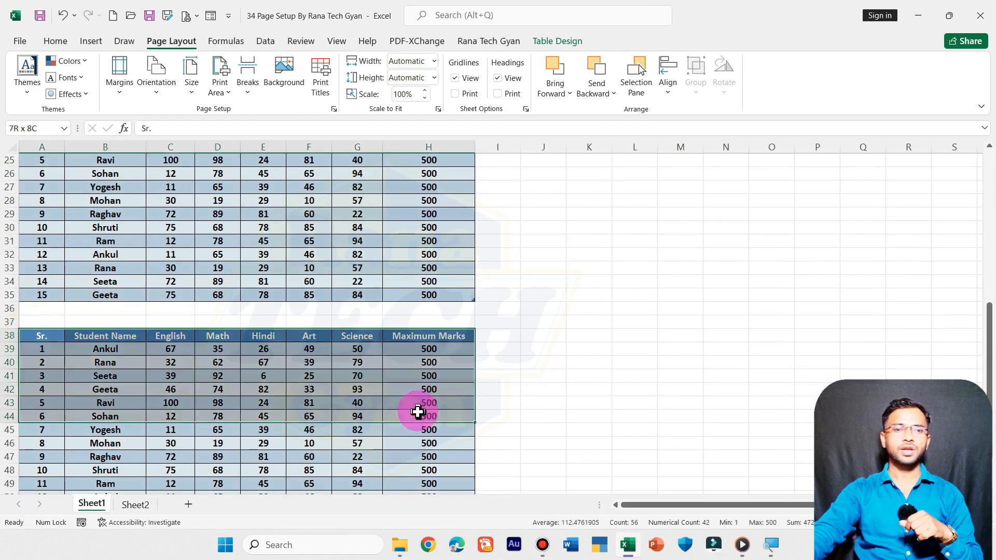
pyautogui.click(57, 41)
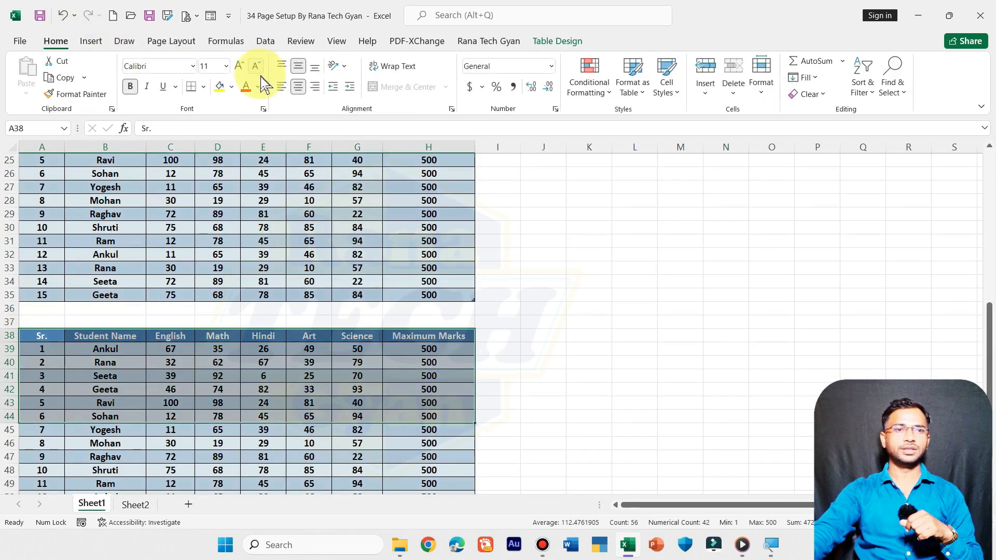
pyautogui.click(645, 95)
pyautogui.click(771, 182)
pyautogui.click(345, 362)
# Add the third marks table, A38:H53, to the existing print area
pyautogui.scroll(-2, 345, 363)
pyautogui.scroll(-2, 345, 363)
pyautogui.moveTo(446, 378); pyautogui.dragTo(33, 171)
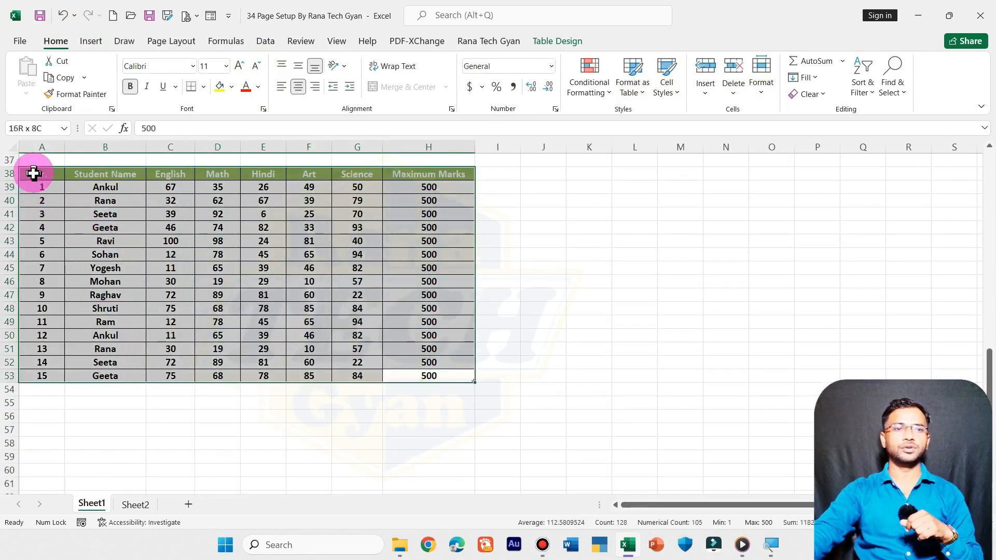
pyautogui.click(176, 41)
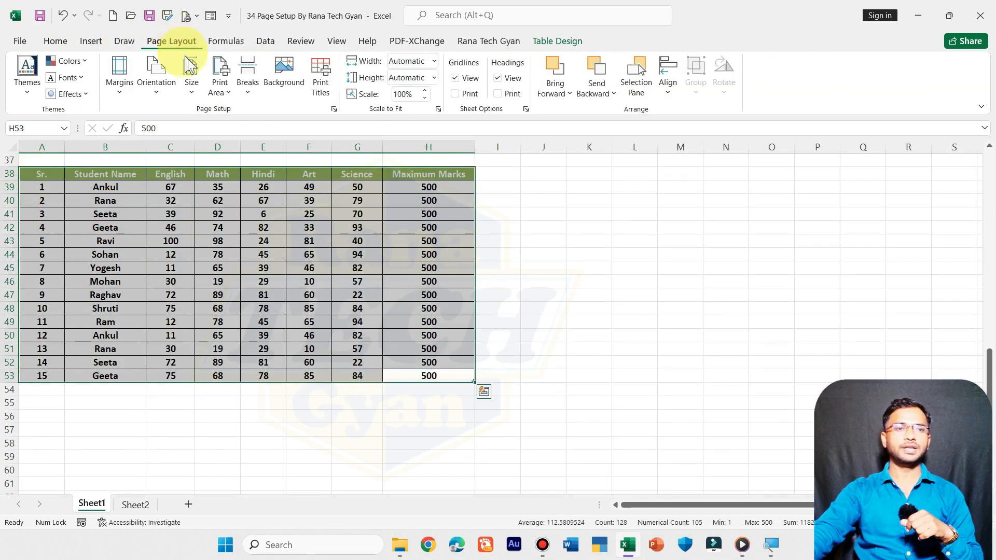
pyautogui.click(222, 98)
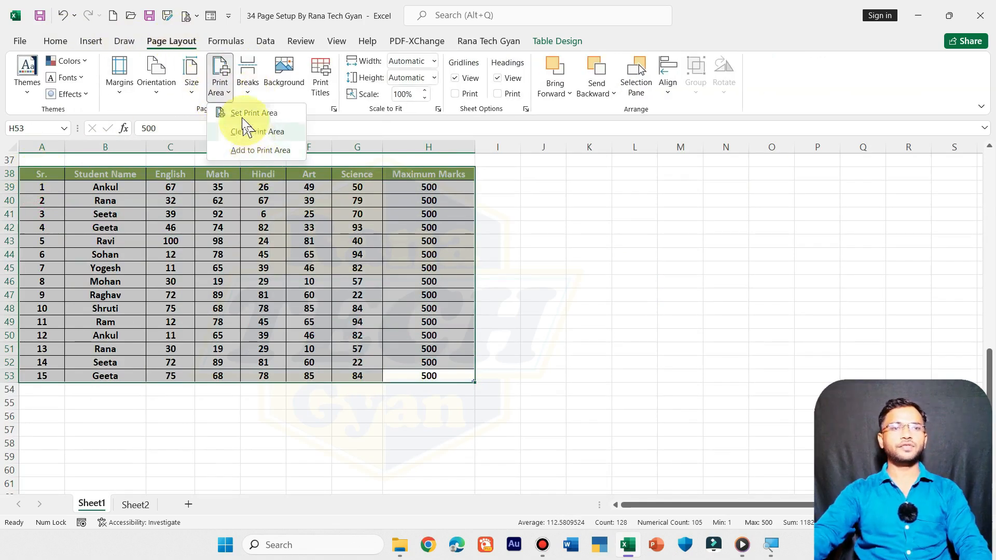
pyautogui.click(230, 94)
pyautogui.click(229, 97)
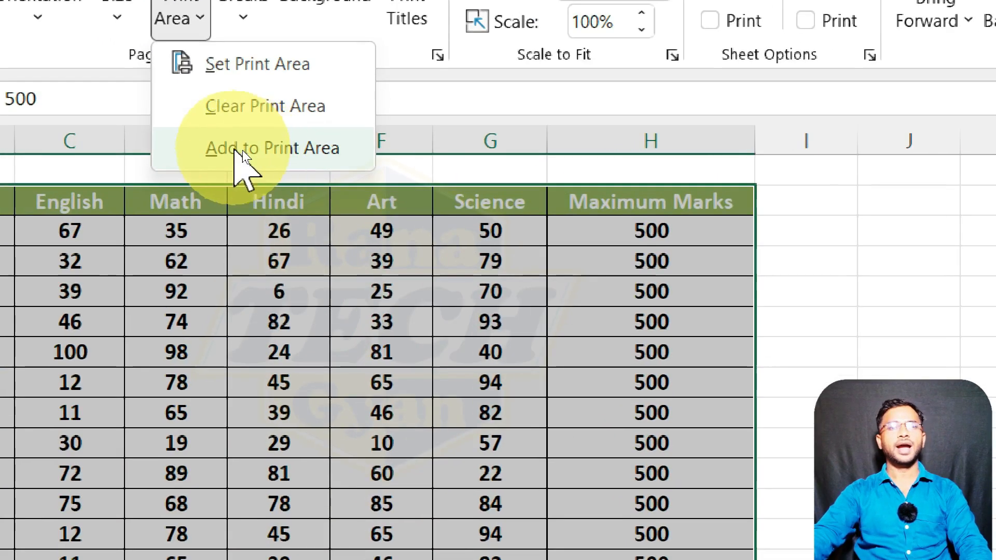
pyautogui.click(291, 149)
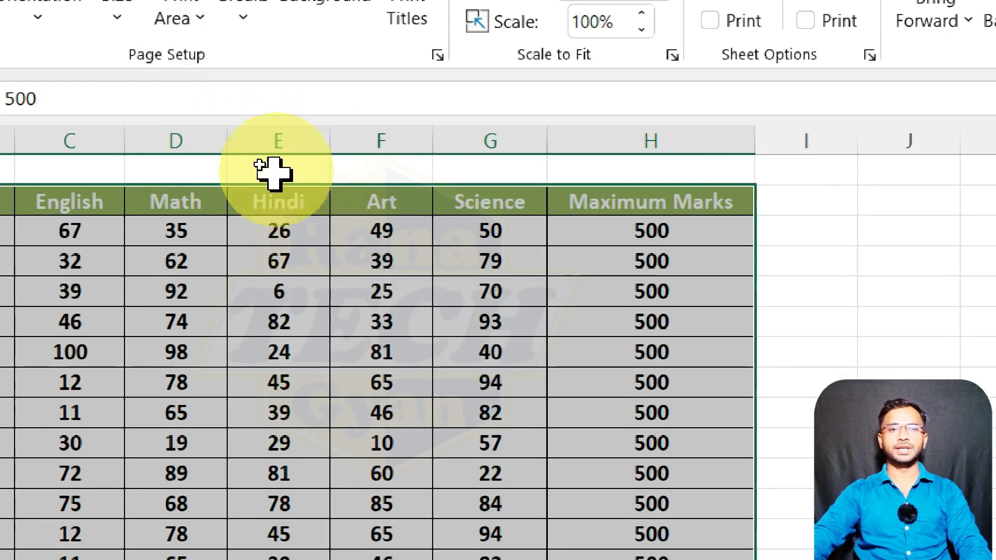
# Check both pages in the print preview and return to the worksheet
pyautogui.hotkey('ctrl', 'p')
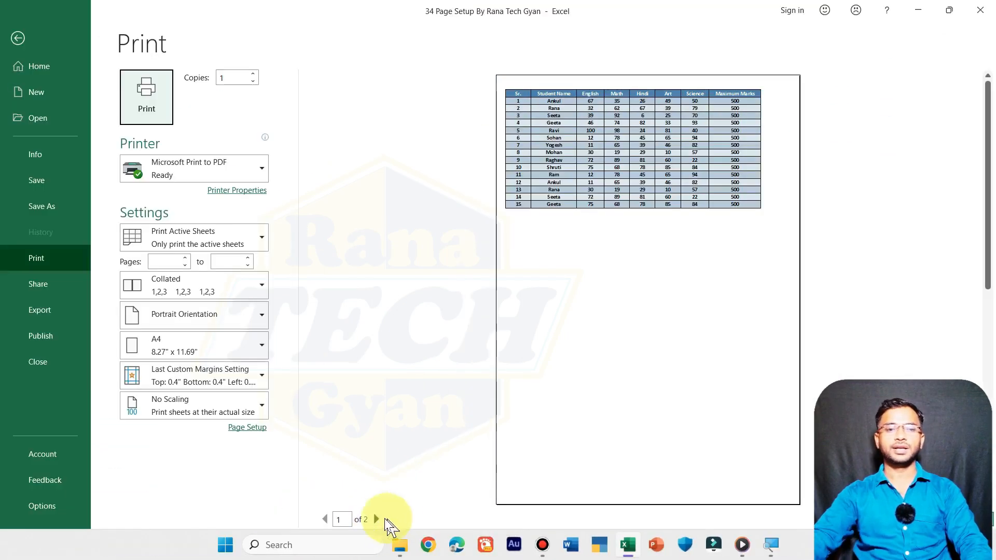
pyautogui.click(377, 519)
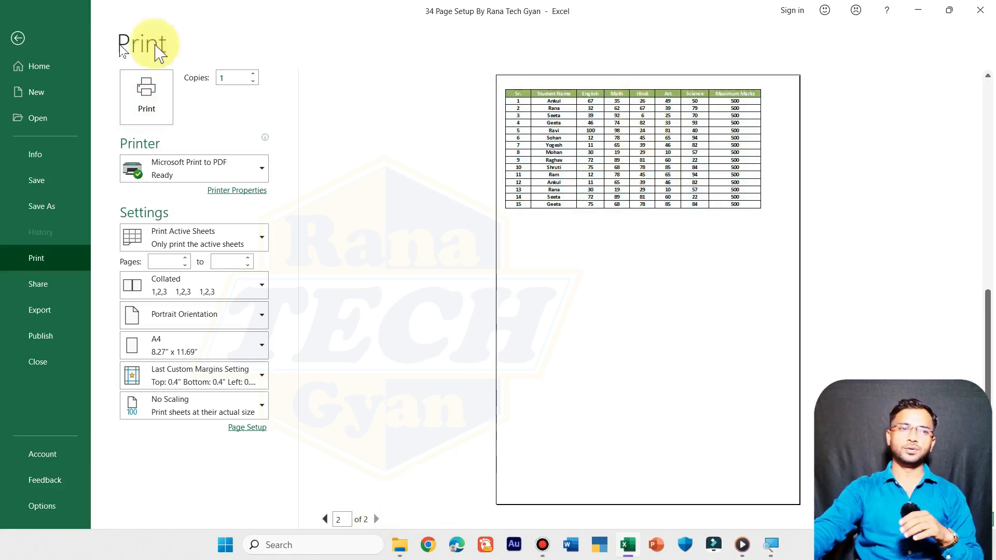
pyautogui.click(17, 38)
pyautogui.scroll(10, 222, 255)
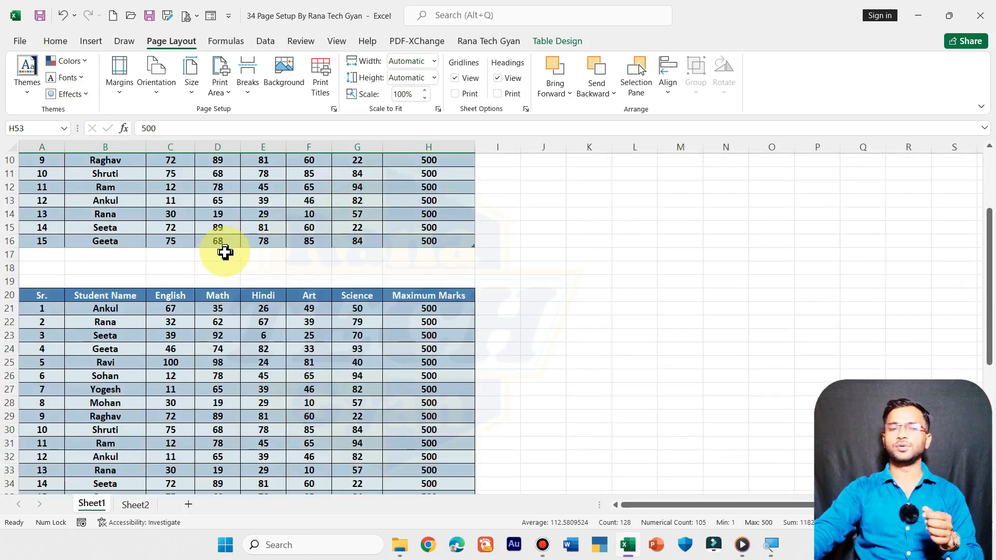
# Clear the print area of the sheet and check the three marks tables in the print preview
pyautogui.click(223, 86)
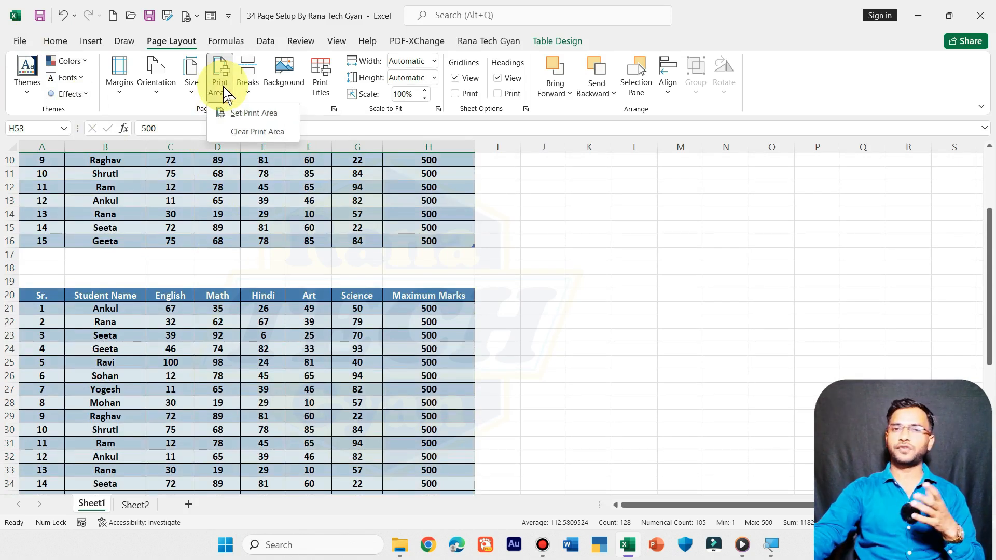
pyautogui.click(245, 135)
pyautogui.scroll(5, 264, 240)
pyautogui.scroll(1, 263, 240)
pyautogui.click(263, 233)
pyautogui.hotkey('ctrl', 'p')
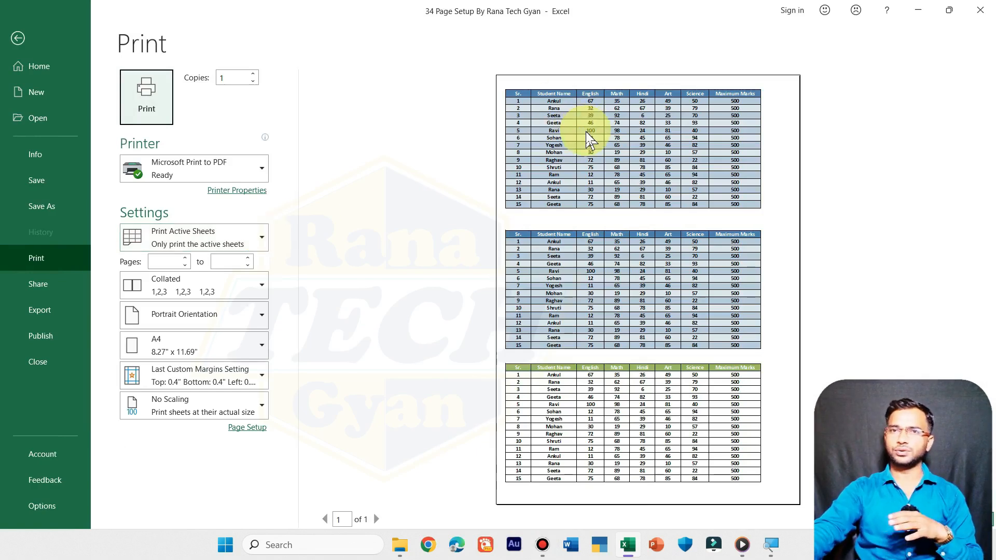
pyautogui.click(17, 38)
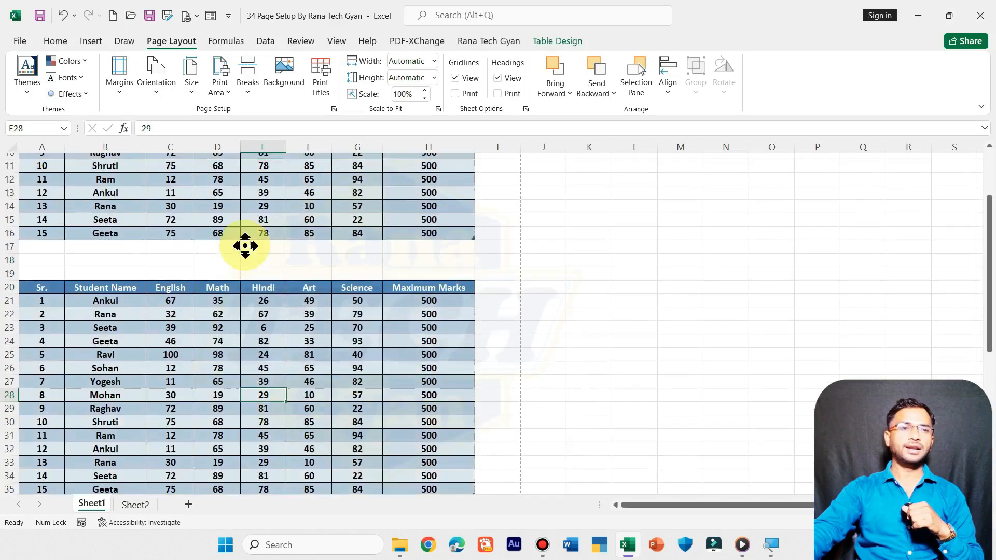
# Copy the header and first three student rows, A1:H4, into a new workbook and check its print preview
pyautogui.scroll(3, 246, 247)
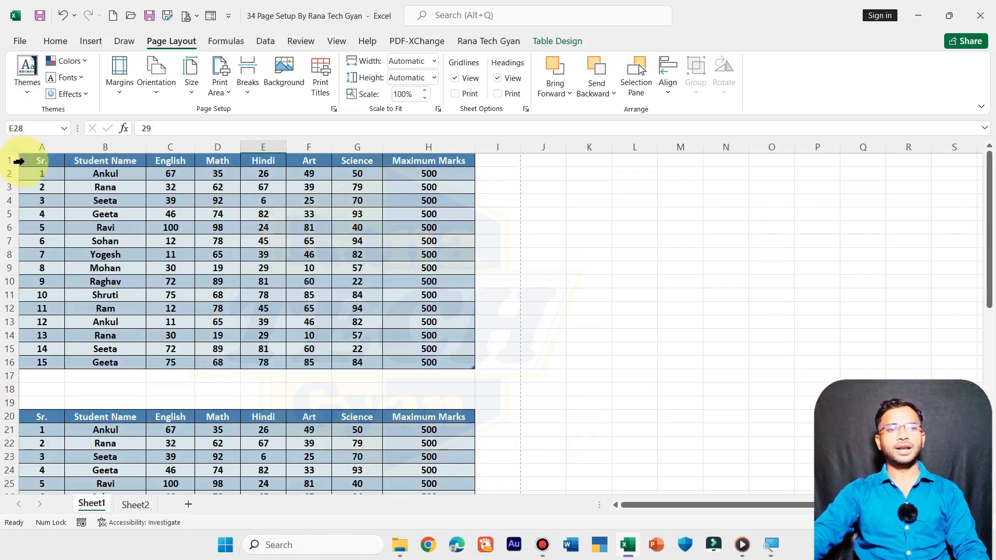
pyautogui.moveTo(23, 159); pyautogui.dragTo(43, 201)
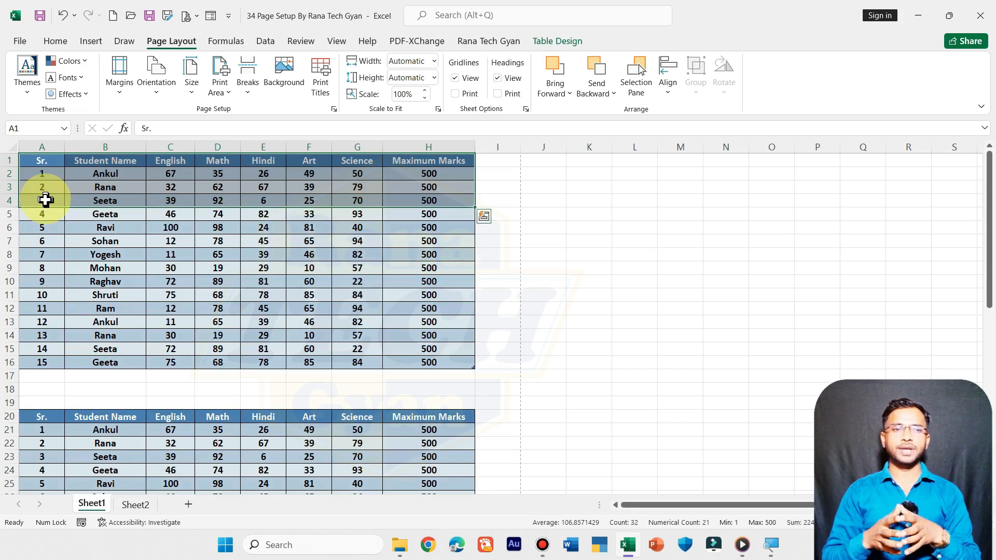
pyautogui.hotkey('ctrl', 'c')
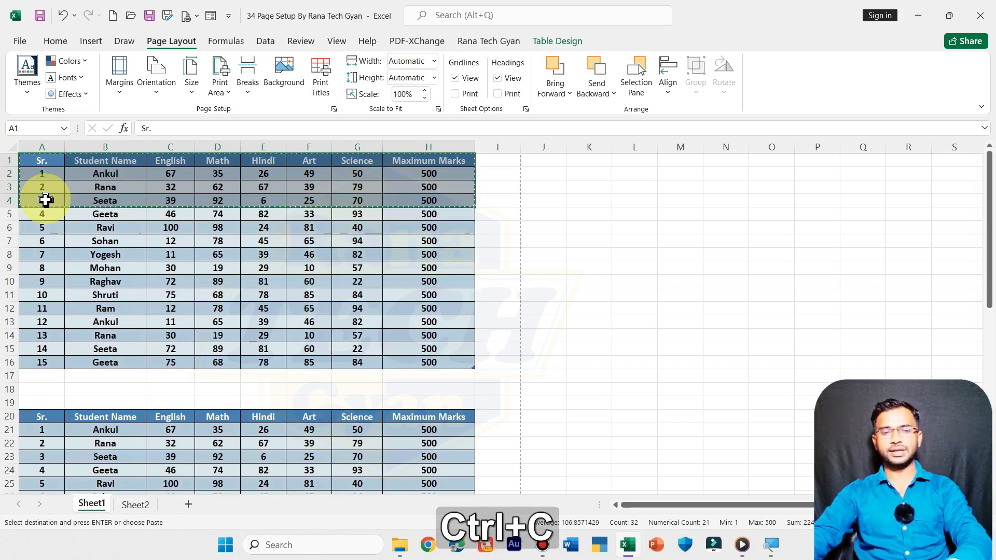
pyautogui.hotkey('ctrl', 'n')
pyautogui.hotkey('ctrl', 'v')
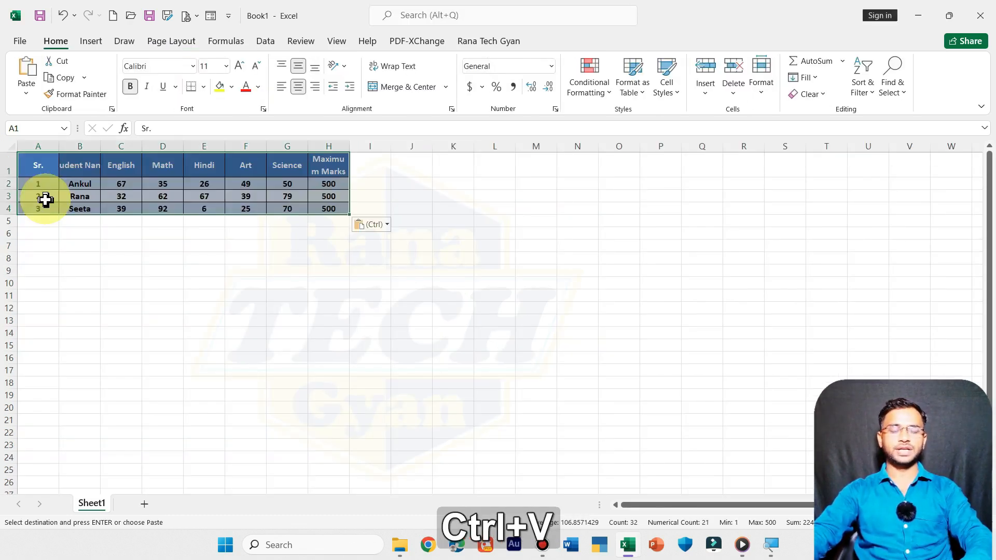
pyautogui.hotkey('ctrl', 'p')
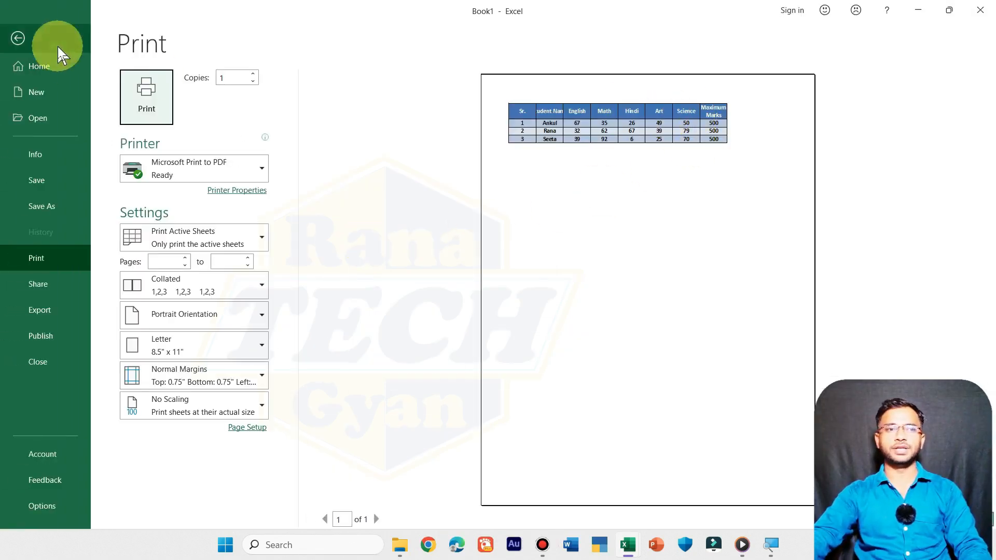
pyautogui.click(19, 37)
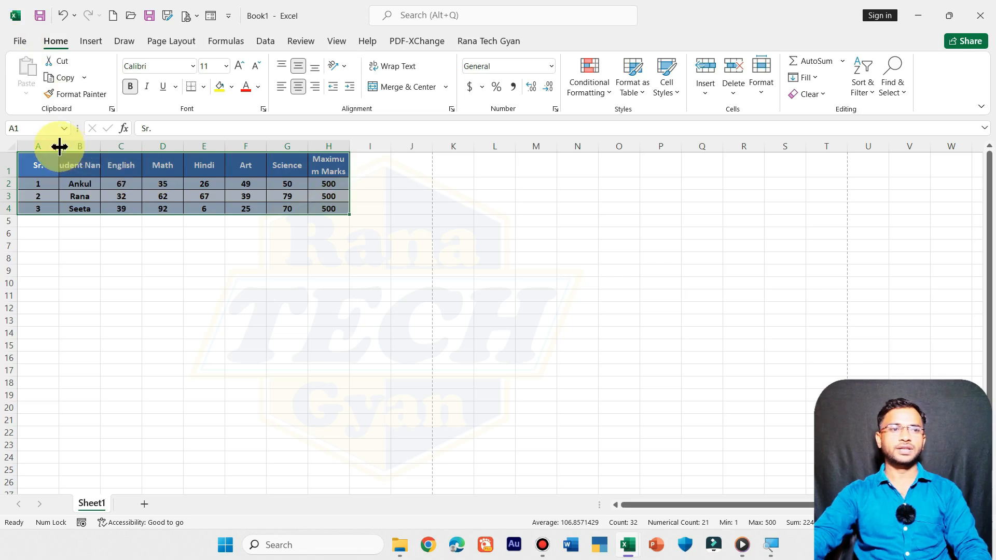
# Narrow the Sr. column, fit the Student Name column to its contents, and close the new workbook without saving
pyautogui.moveTo(60, 147); pyautogui.dragTo(32, 147)
pyautogui.doubleClick(73, 146)
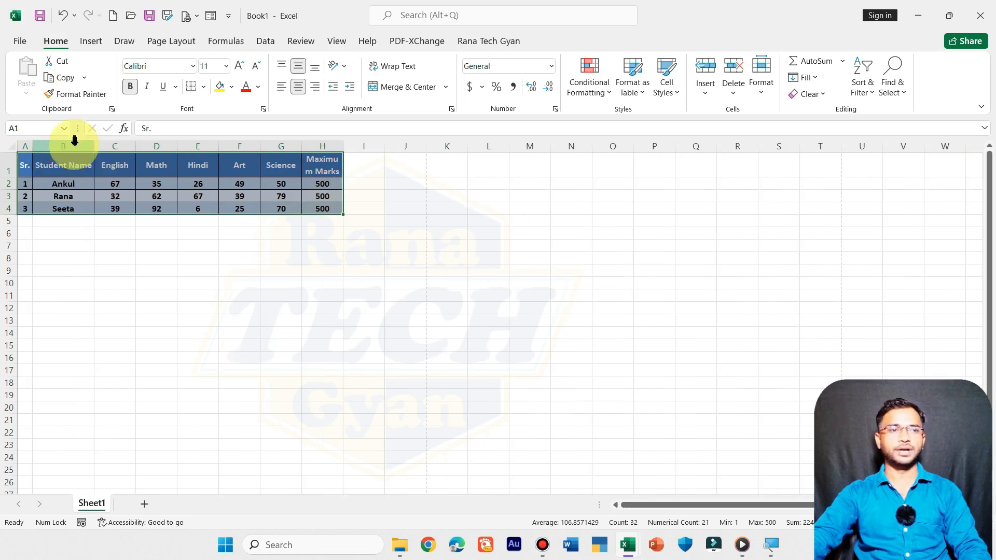
pyautogui.click(278, 246)
pyautogui.hotkey('ctrl', 'w')
pyautogui.click(488, 287)
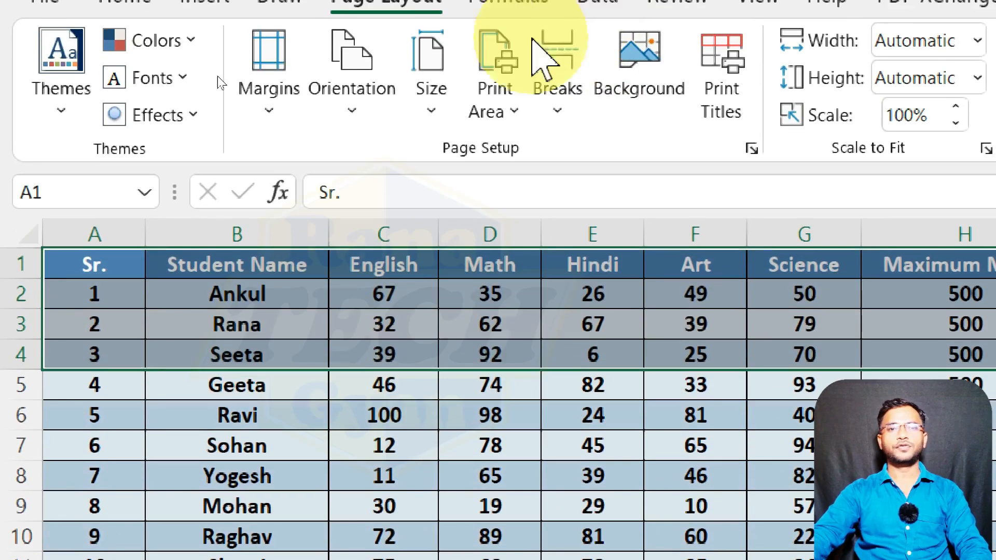
# Set the selected rows A1:H4 of the first marks table as the print area and check the print preview
pyautogui.click(499, 110)
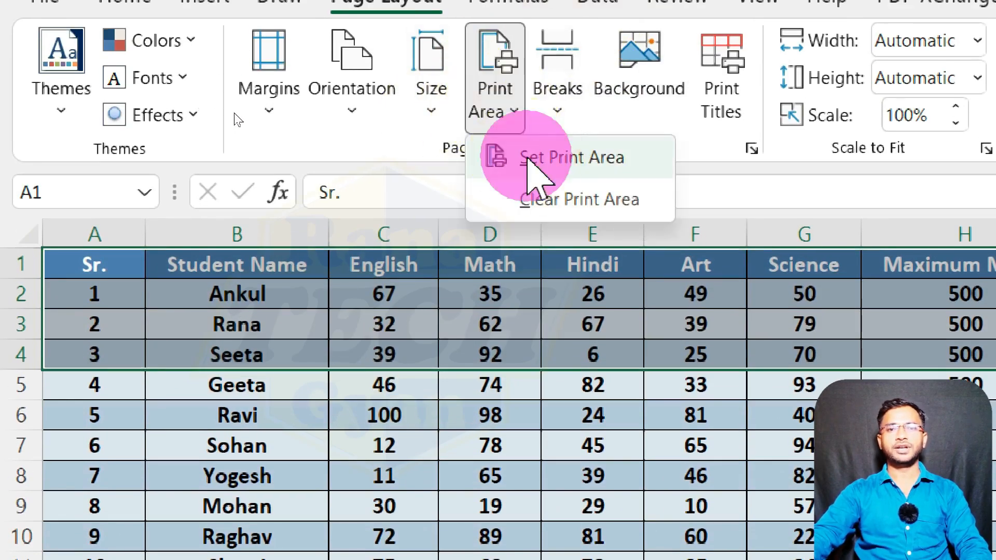
pyautogui.click(510, 159)
pyautogui.click(443, 347)
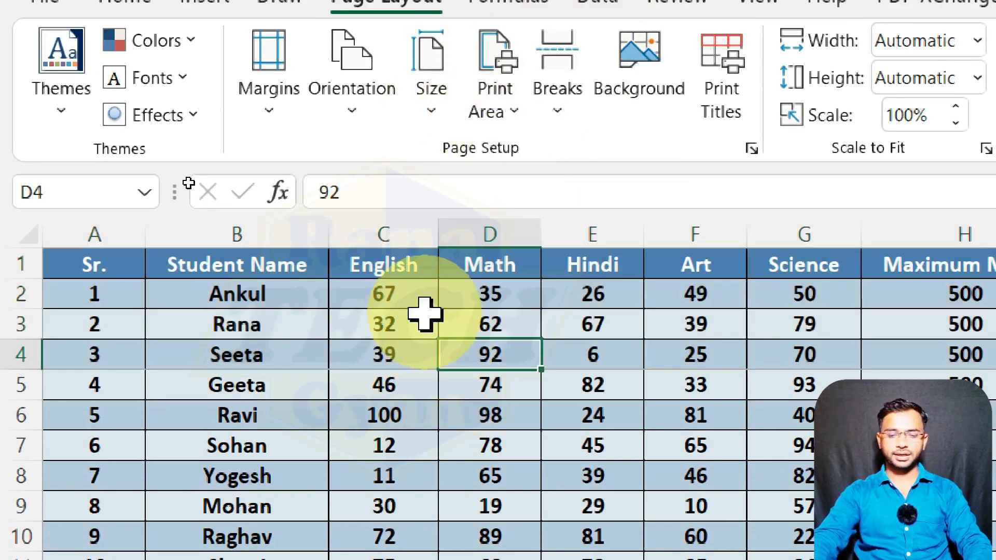
pyautogui.hotkey('ctrl', 'p')
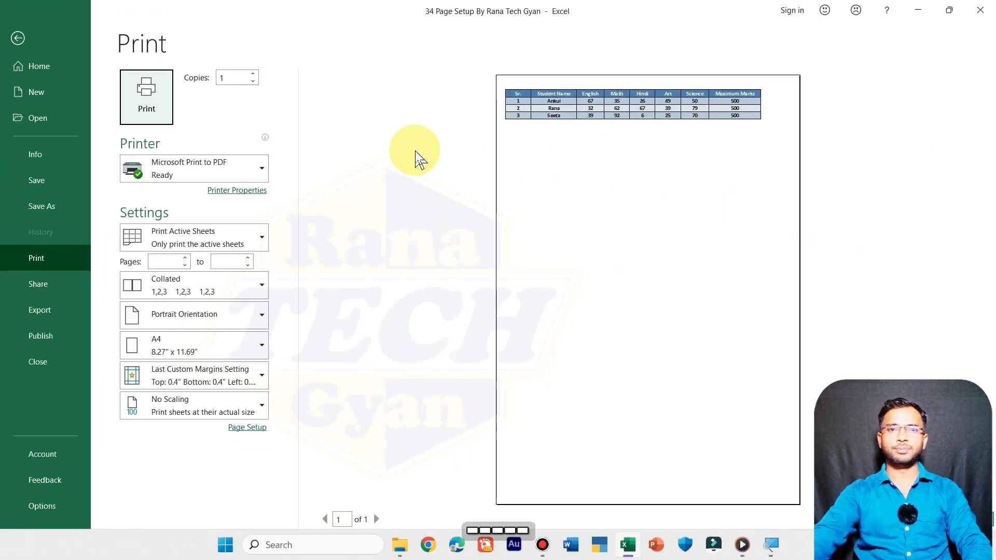
pyautogui.press('super+plus')
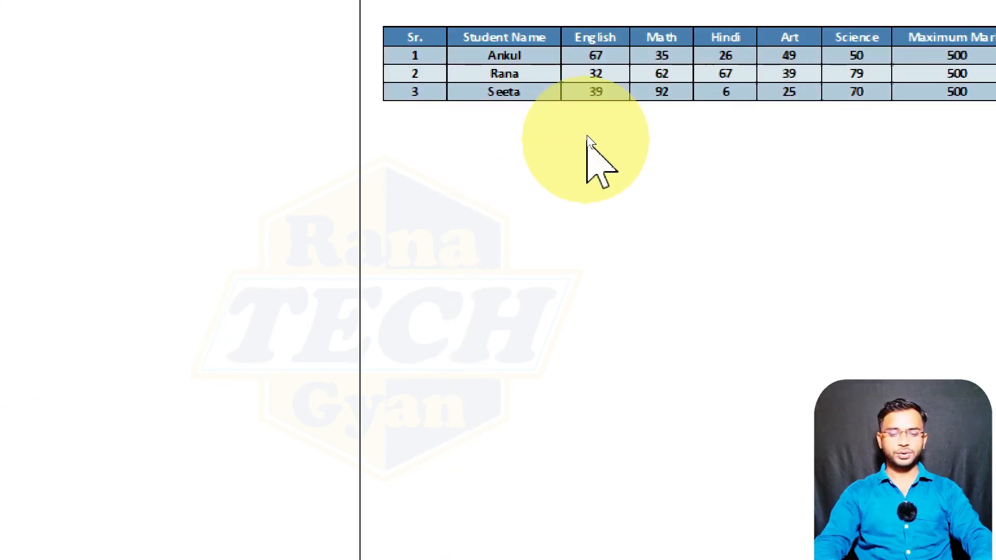
pyautogui.press('Escape')
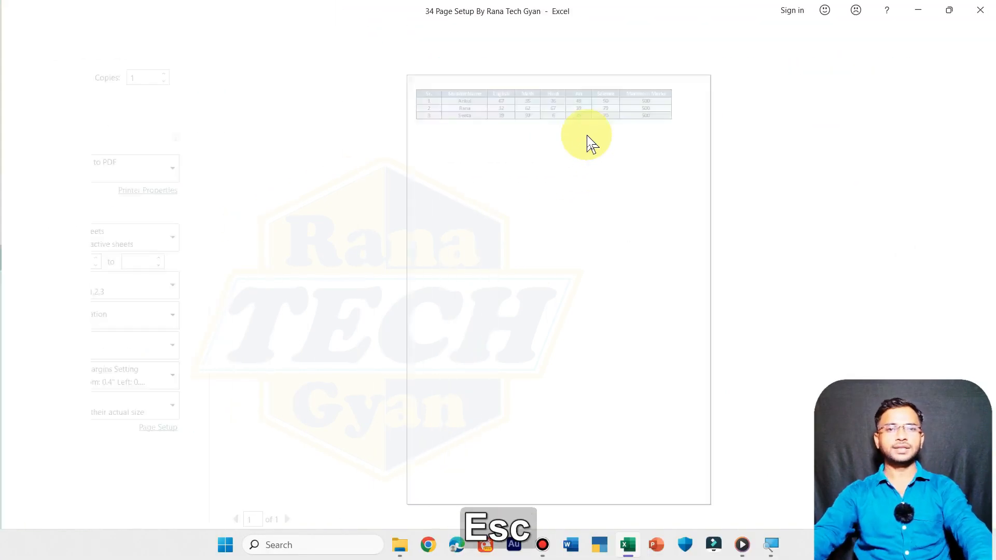
# Add rows A12:H16 of the first marks table to the print area and check both pages in the print preview
pyautogui.scroll(-1, 50, 277)
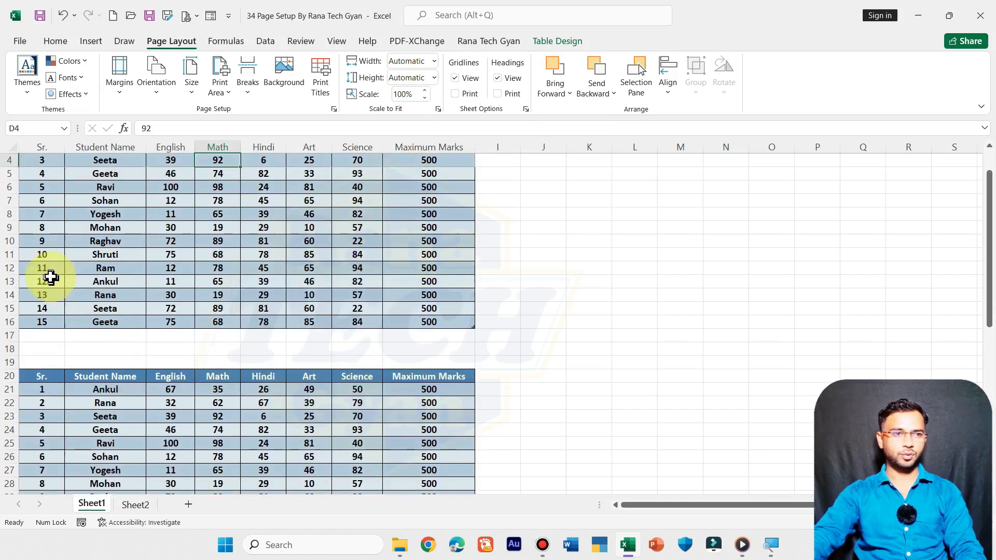
pyautogui.moveTo(33, 267); pyautogui.dragTo(28, 320)
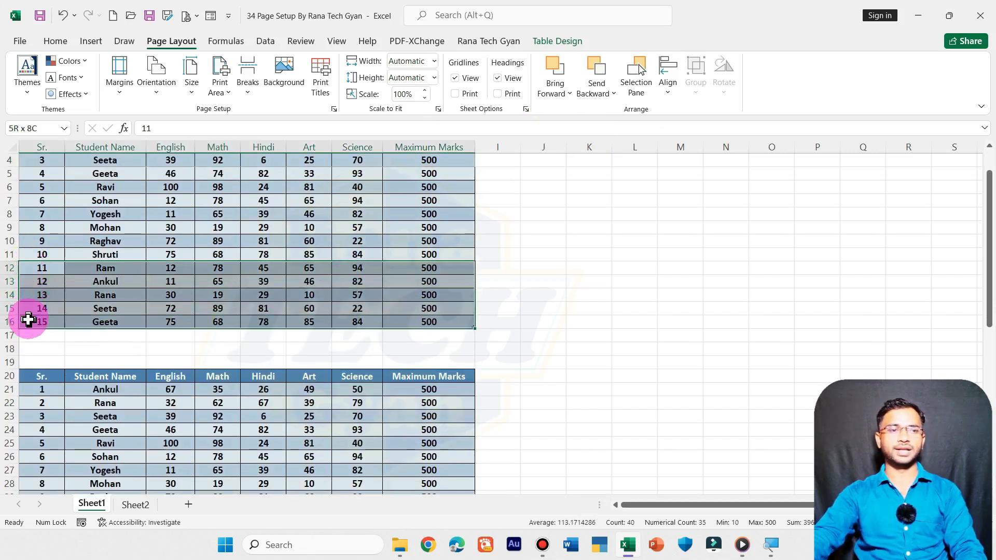
pyautogui.click(223, 92)
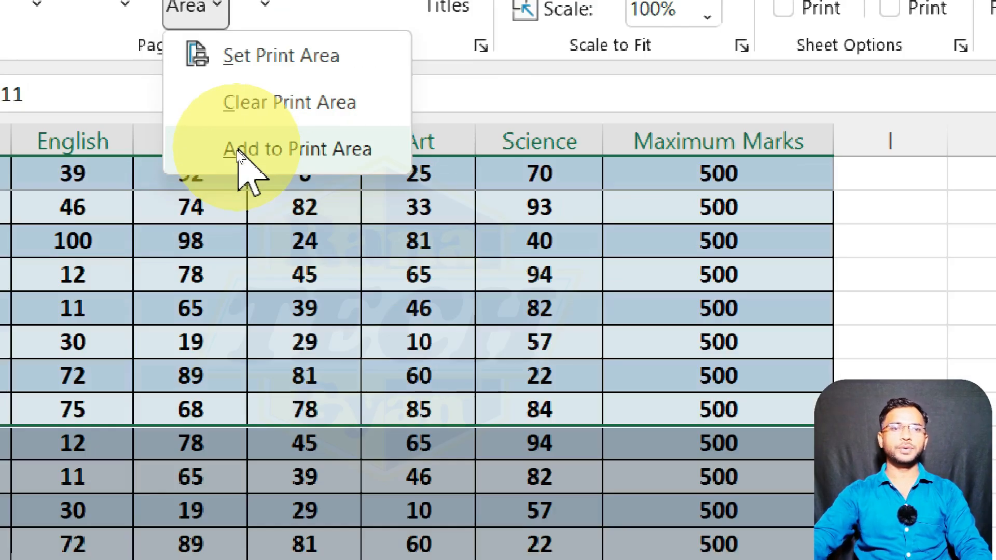
pyautogui.click(239, 151)
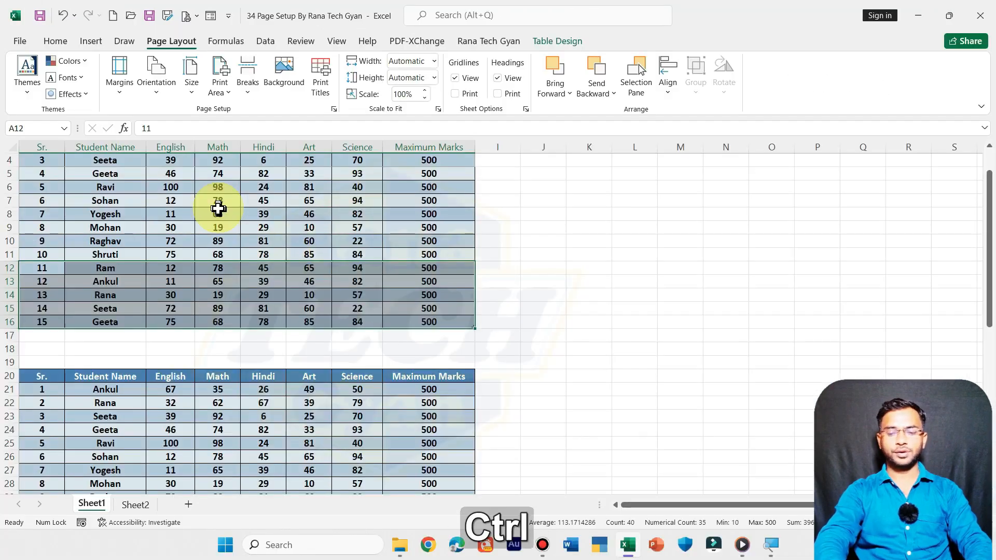
pyautogui.hotkey('ctrl', 'p')
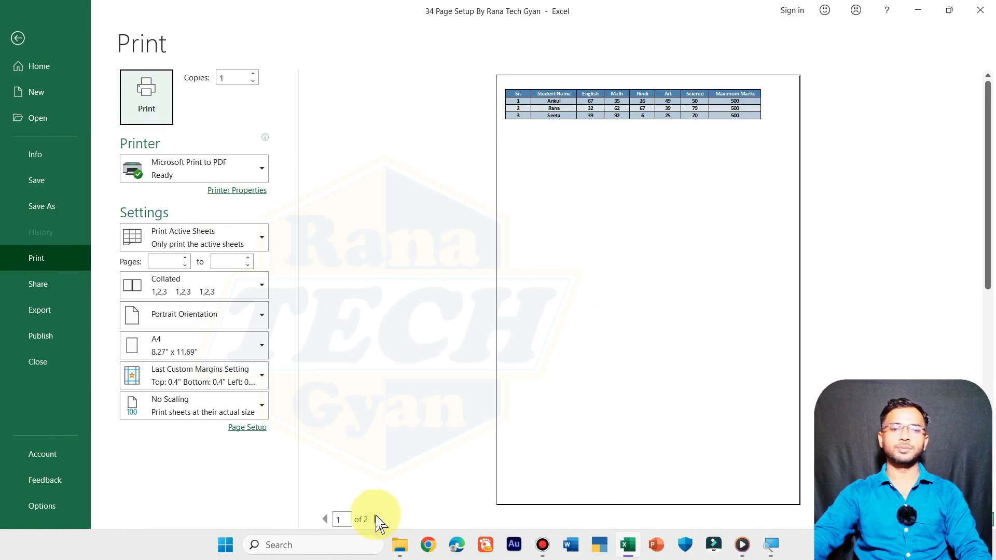
pyautogui.click(376, 519)
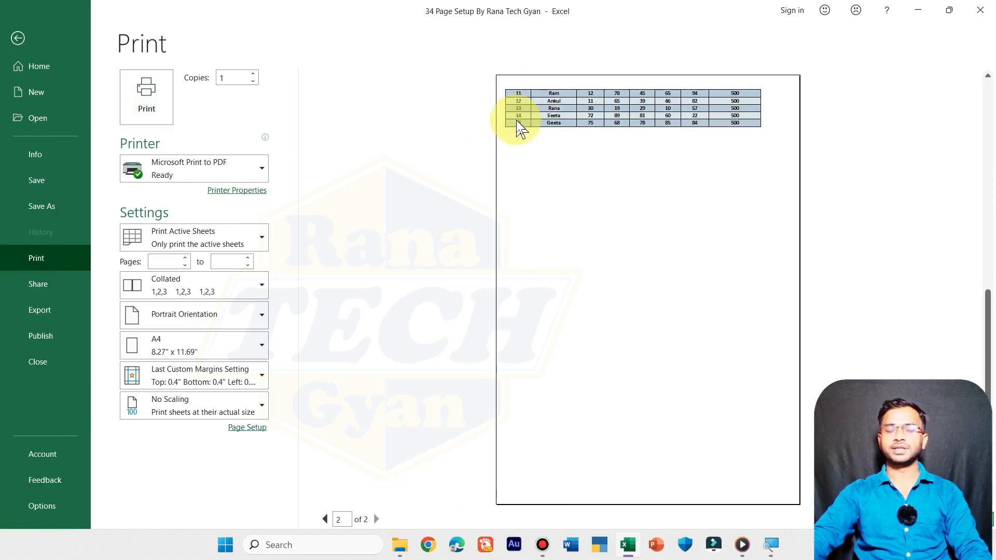
pyautogui.press('Escape')
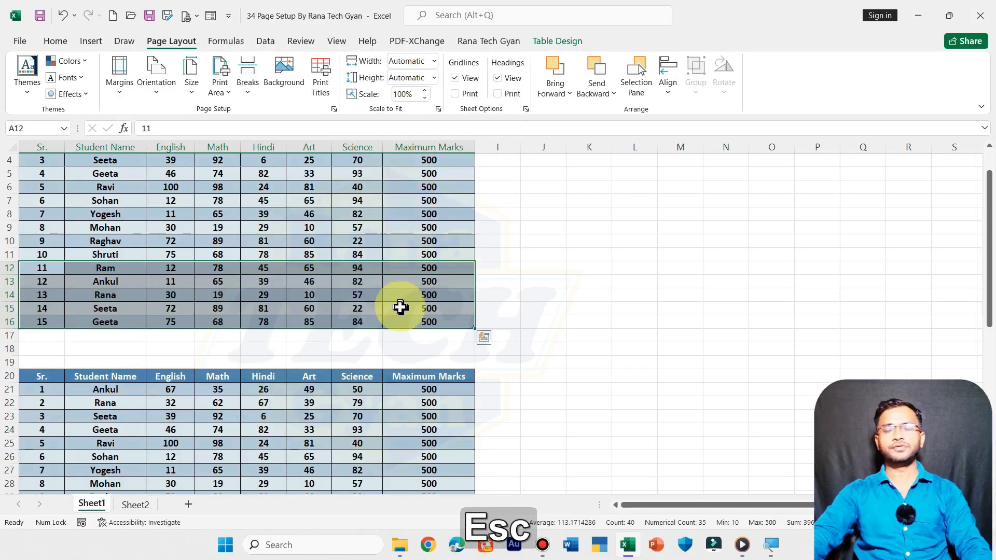
# Clear the worksheet's print area and check the print preview of the whole sheet
pyautogui.click(228, 90)
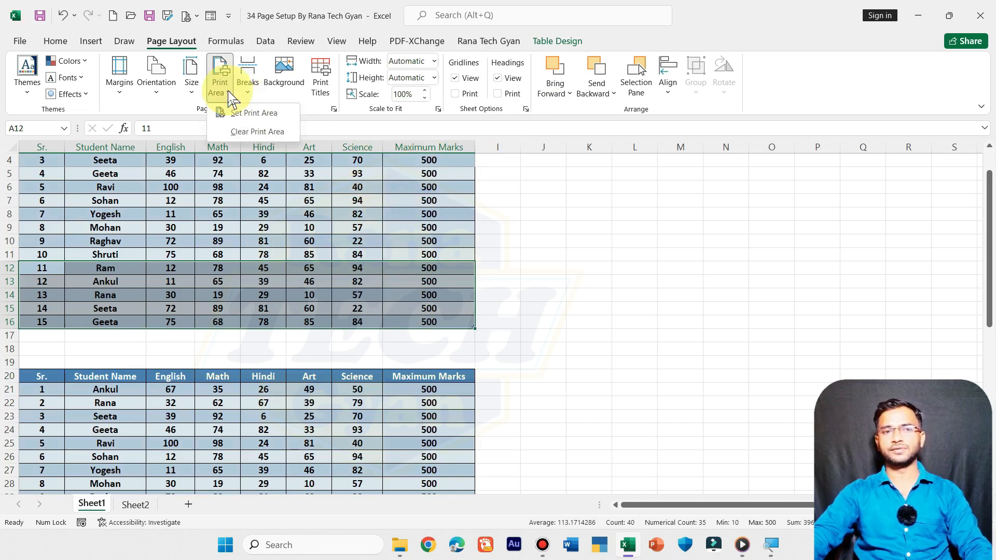
pyautogui.click(245, 135)
pyautogui.click(253, 89)
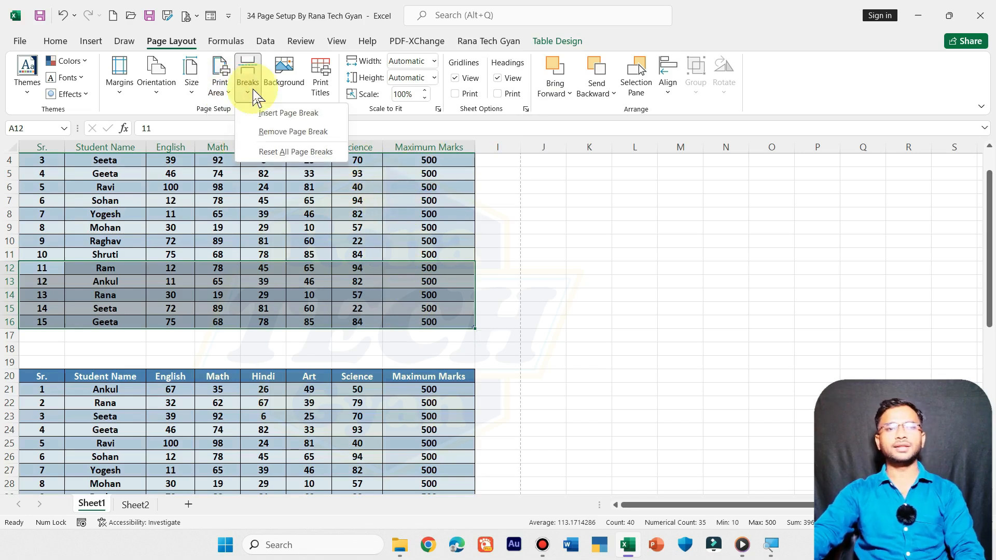
pyautogui.press('super+plus')
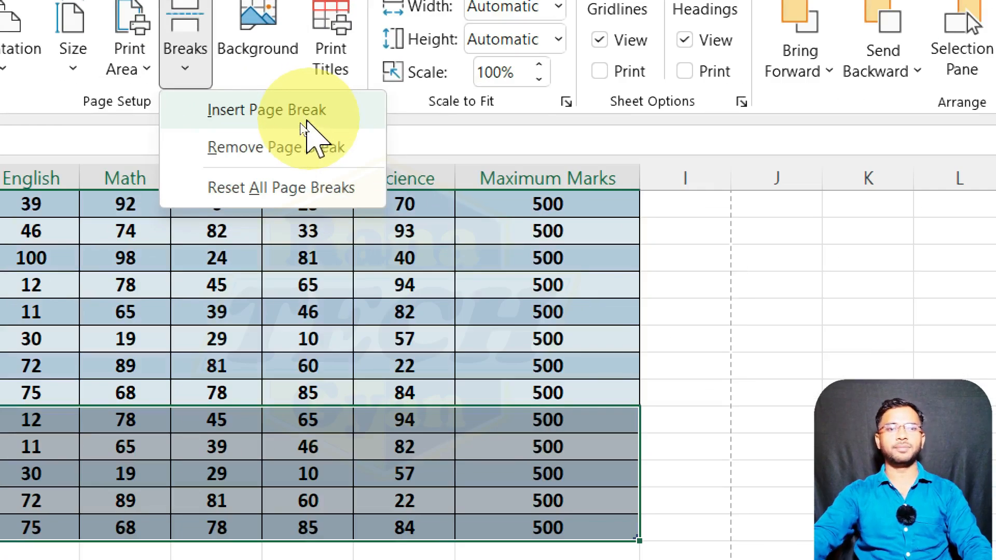
pyautogui.press('super+minus')
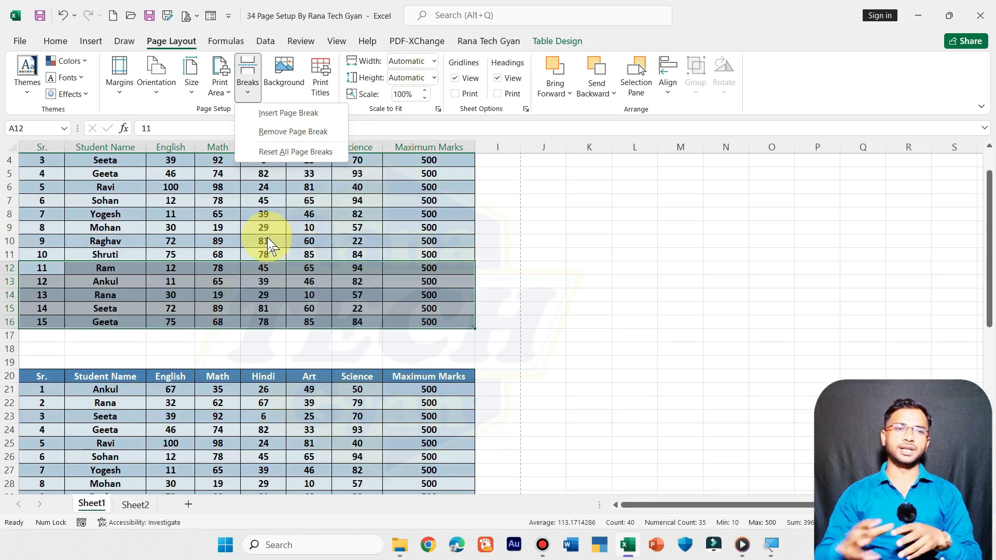
pyautogui.click(75, 339)
pyautogui.click(37, 348)
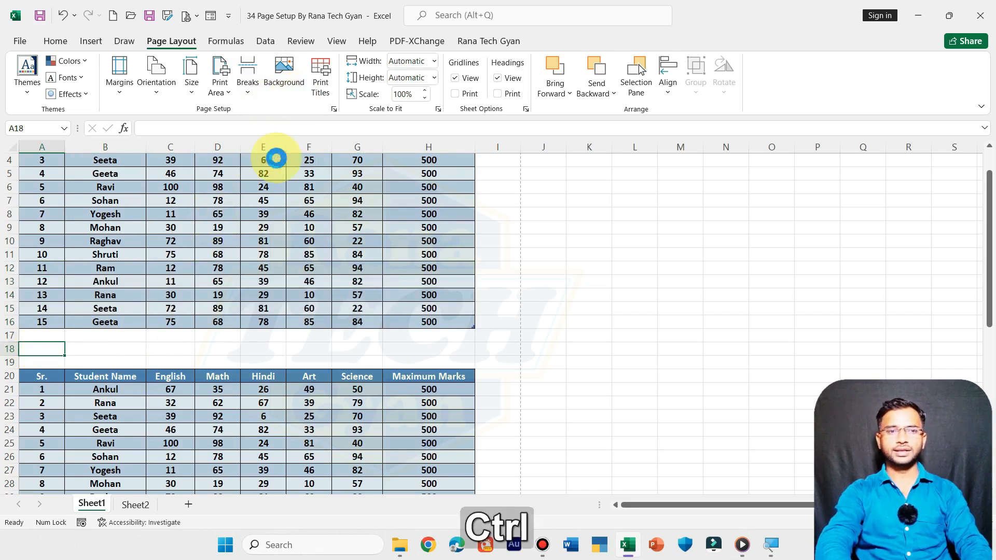
pyautogui.hotkey('ctrl', 'p')
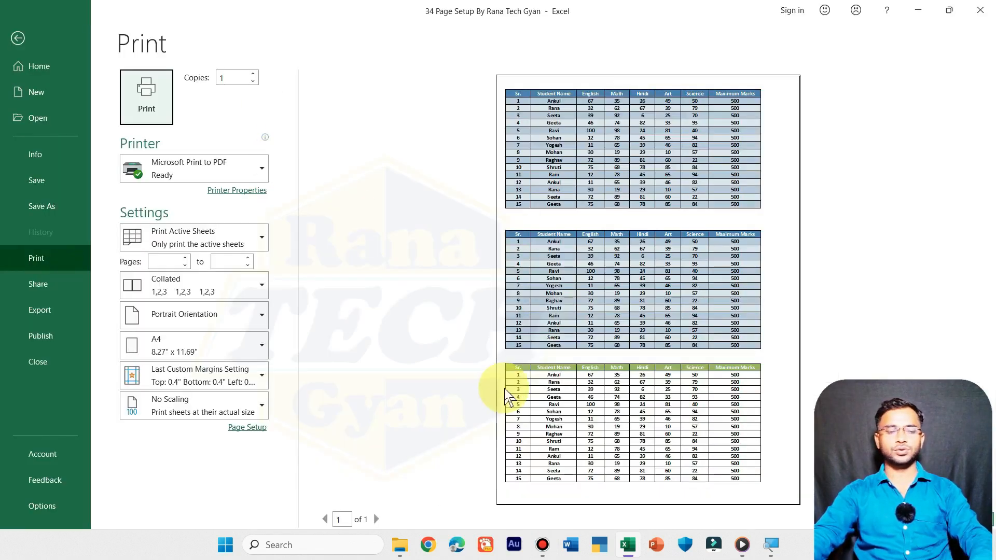
pyautogui.press('Escape')
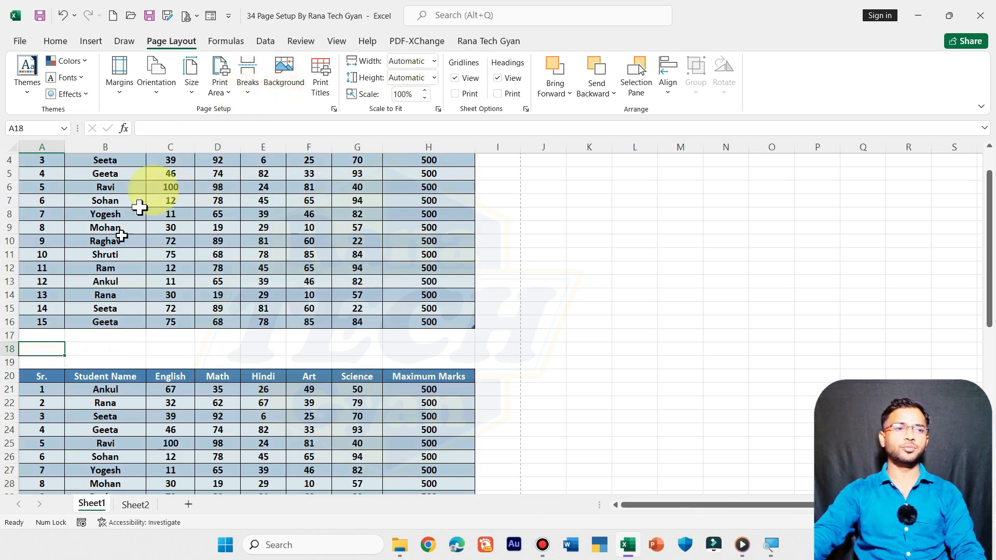
# Insert a page break at cell A18, between the first and second marks tables, and check both pages in the print preview
pyautogui.press('super+plus')
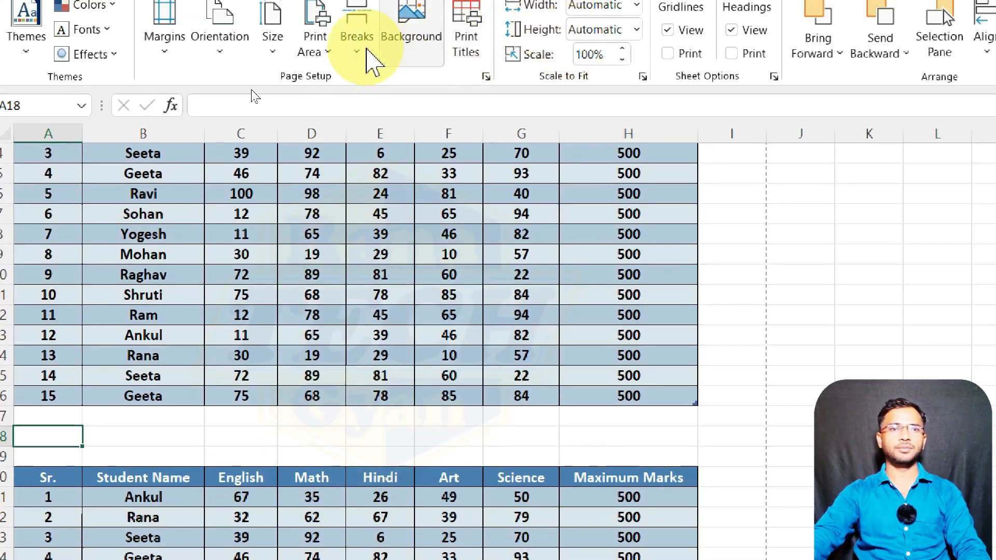
pyautogui.click(356, 52)
pyautogui.click(374, 82)
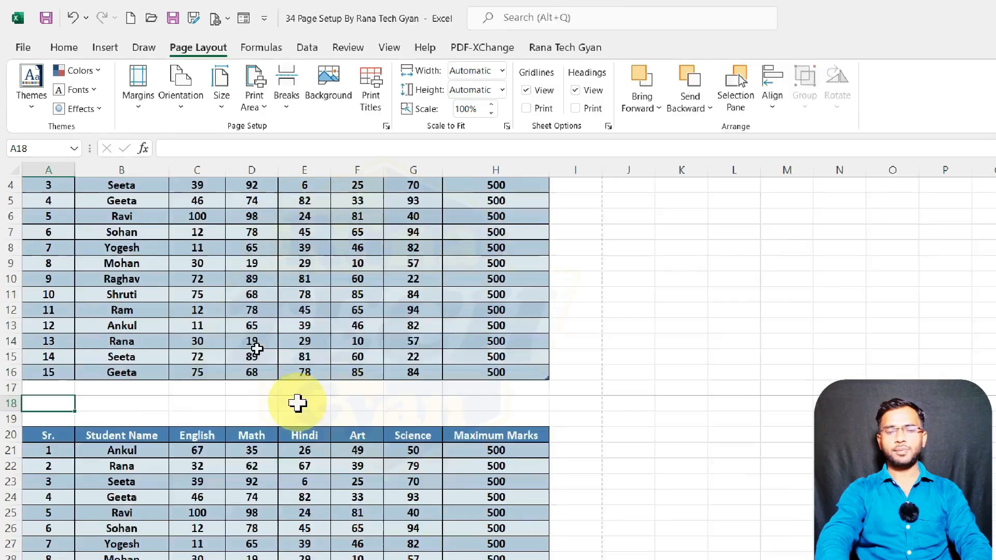
pyautogui.hotkey('ctrl', 'p')
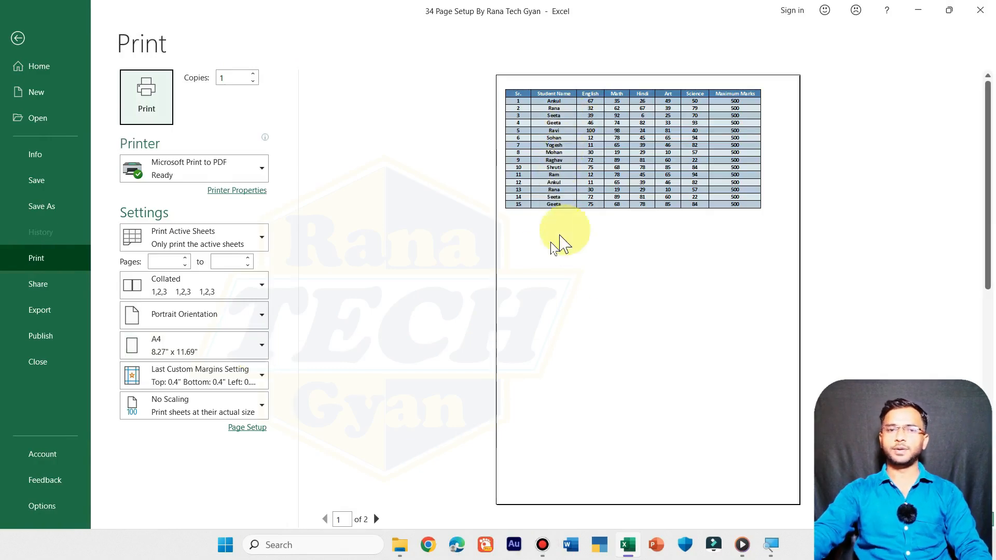
pyautogui.click(377, 520)
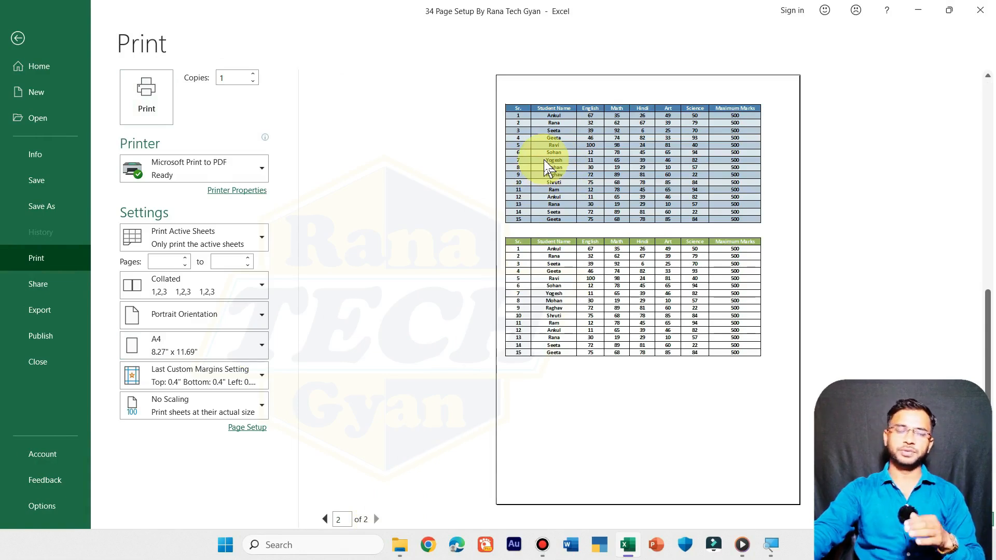
pyautogui.click(18, 37)
# Apply the light table style with the solid red header to the second marks table, A20:H35
pyautogui.scroll(-4, 155, 257)
pyautogui.moveTo(45, 217); pyautogui.dragTo(429, 405)
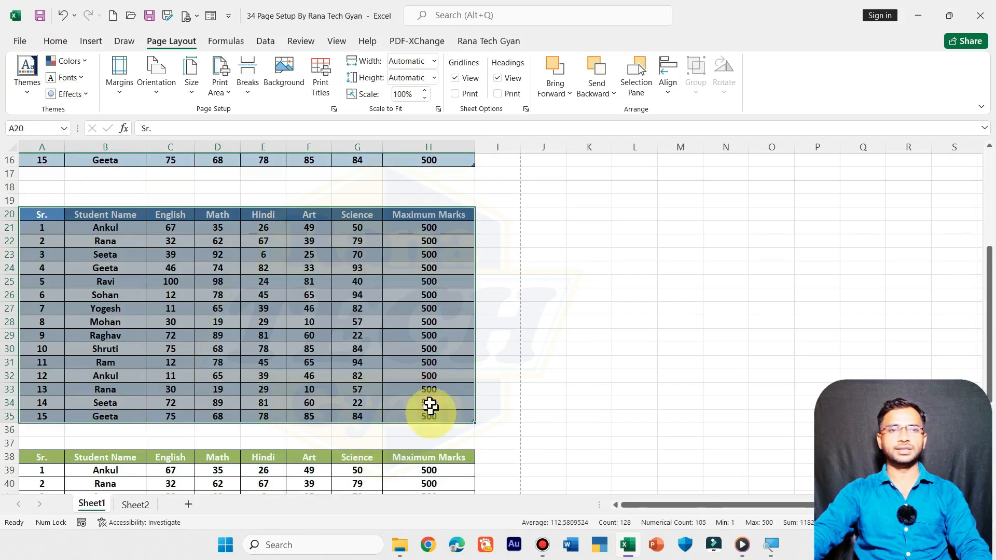
pyautogui.click(63, 42)
pyautogui.click(632, 77)
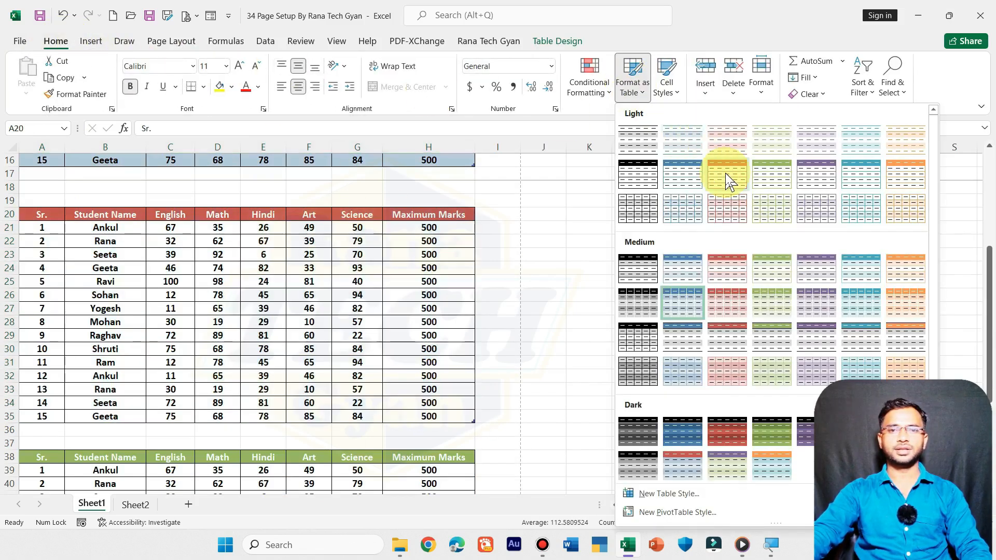
pyautogui.click(725, 172)
pyautogui.click(359, 311)
# Insert a page break at cell A37, above the third marks table, and check all three pages in the print preview
pyautogui.scroll(-2, 360, 314)
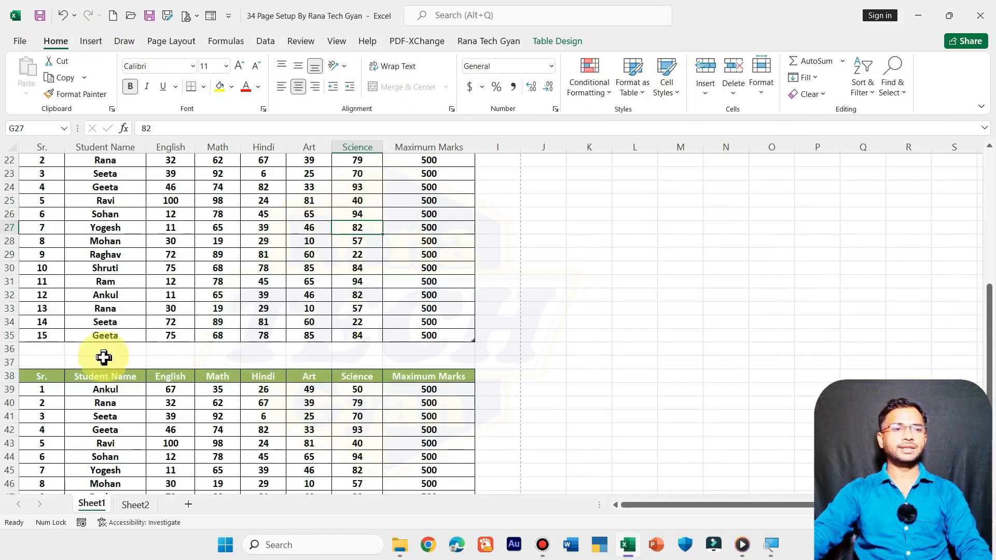
pyautogui.click(44, 359)
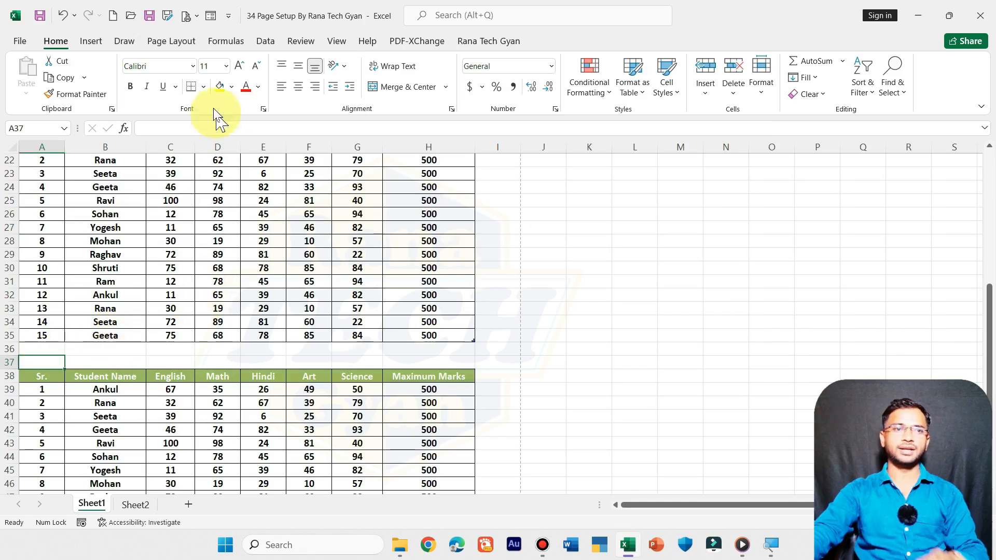
pyautogui.click(164, 44)
pyautogui.click(248, 89)
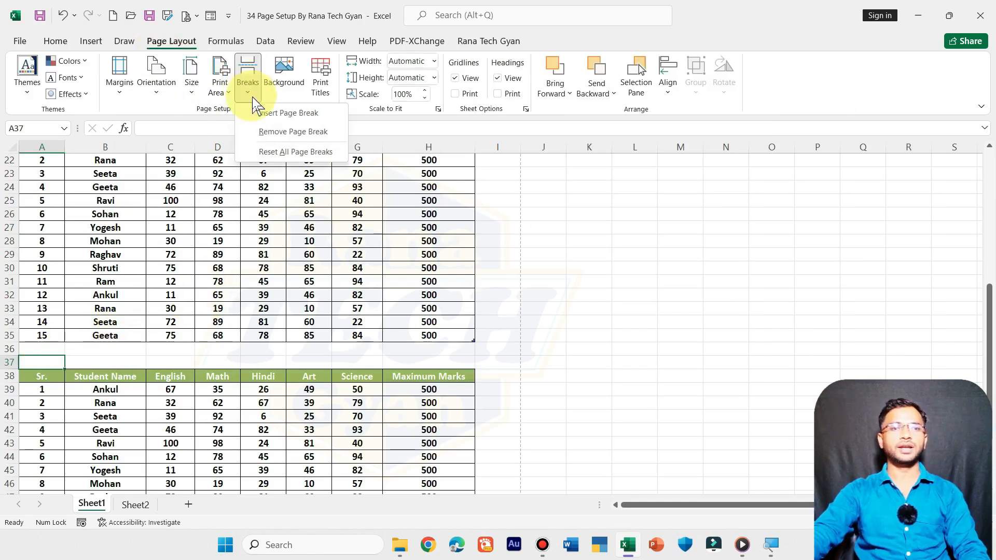
pyautogui.click(265, 114)
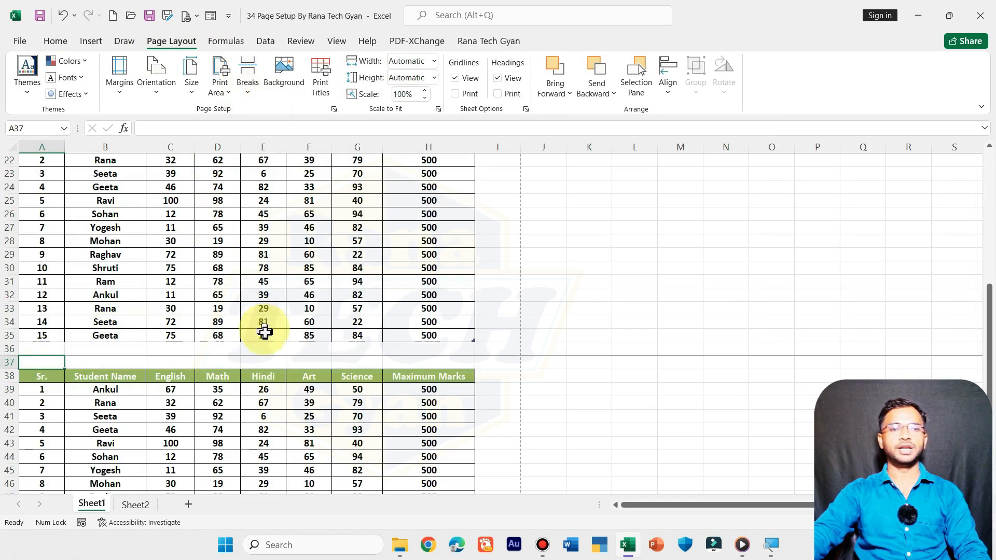
pyautogui.click(498, 349)
pyautogui.hotkey('ctrl', 'p')
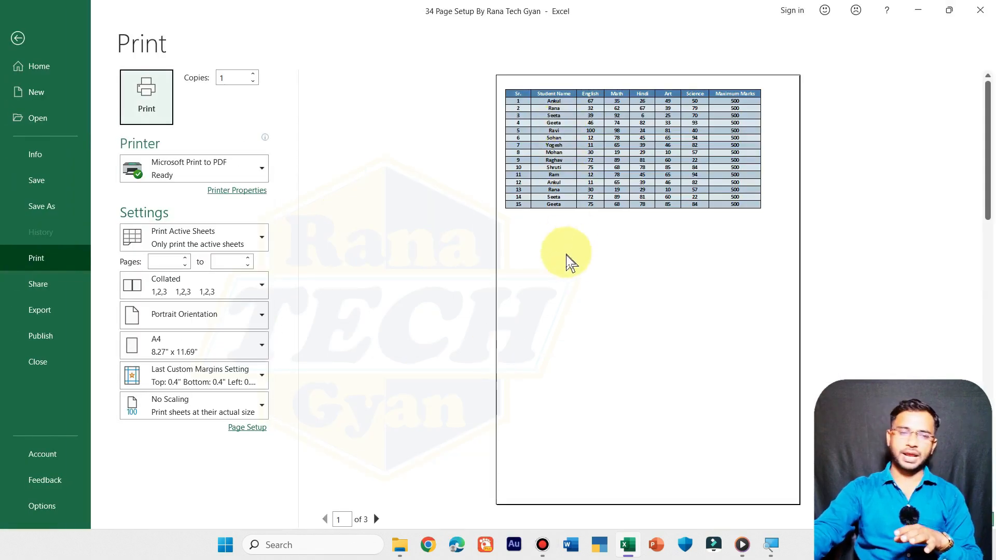
pyautogui.click(376, 519)
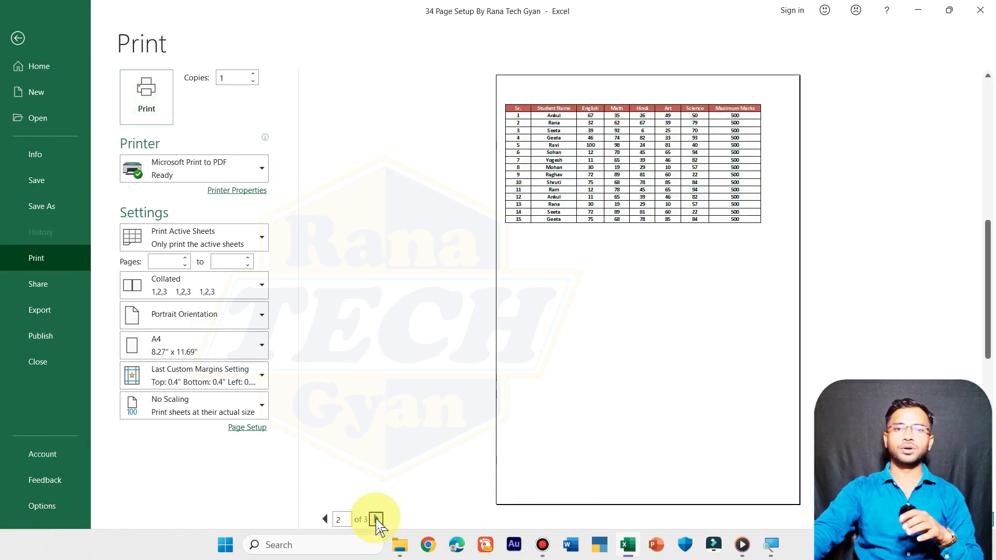
pyautogui.click(377, 519)
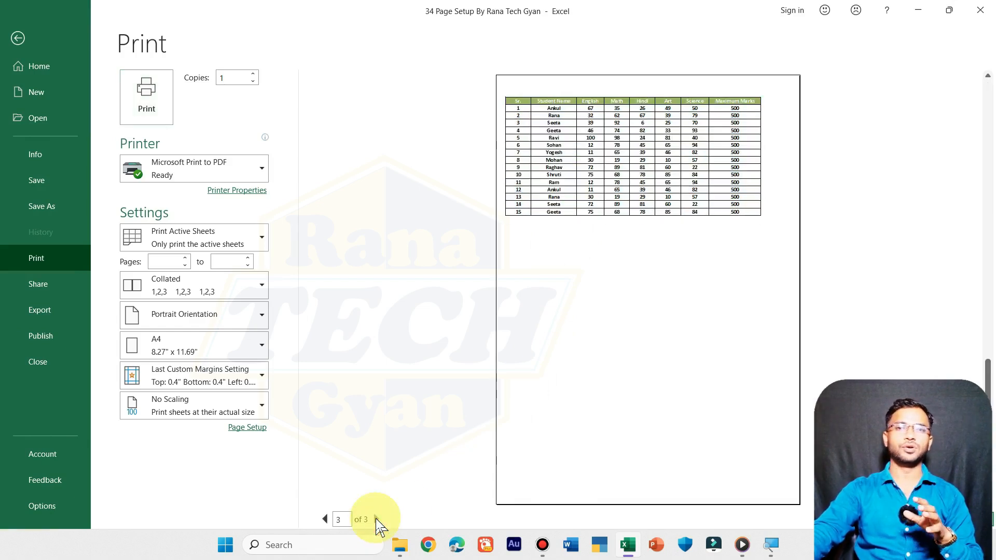
pyautogui.click(45, 36)
# Reset all page breaks on the worksheet and check the print preview
pyautogui.scroll(1, 389, 252)
pyautogui.scroll(6, 388, 252)
pyautogui.scroll(-3, 385, 242)
pyautogui.scroll(3, 385, 243)
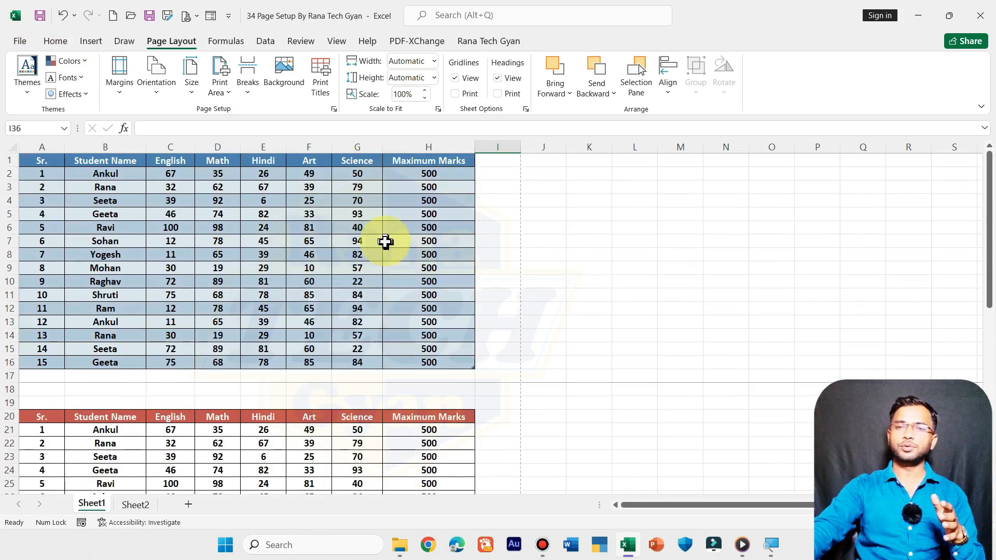
pyautogui.scroll(-2, 386, 246)
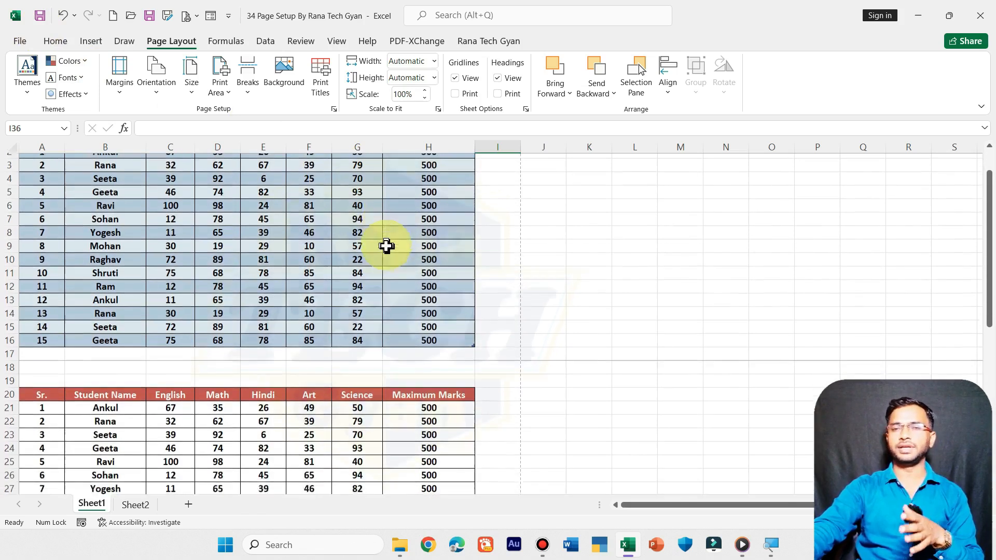
pyautogui.scroll(2, 386, 246)
pyautogui.click(245, 92)
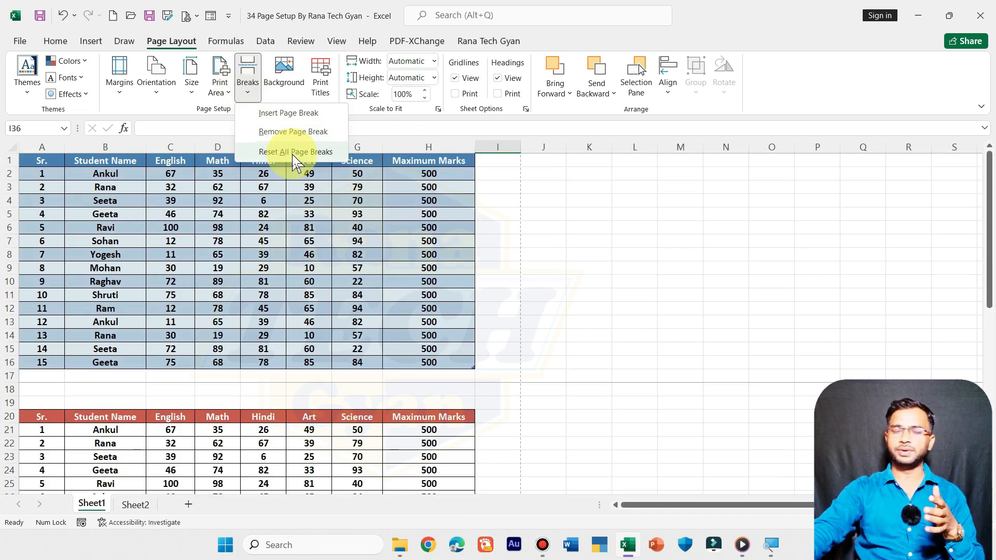
pyautogui.press('super+equal')
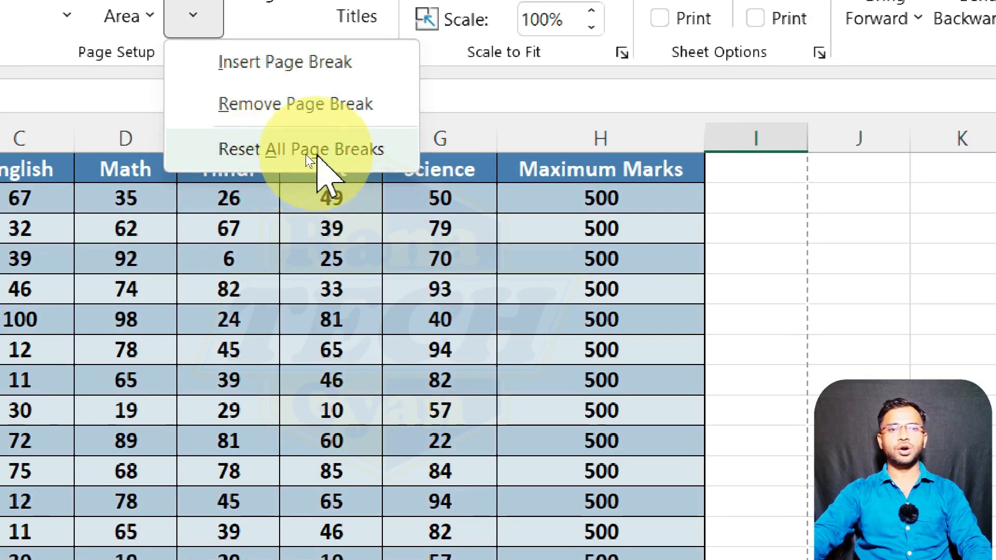
pyautogui.click(307, 154)
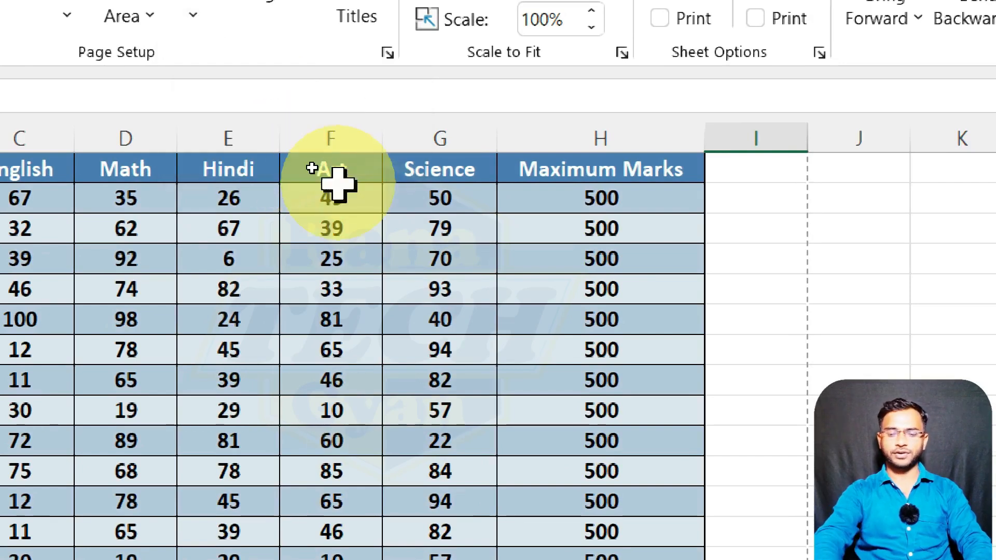
pyautogui.press('super+minus')
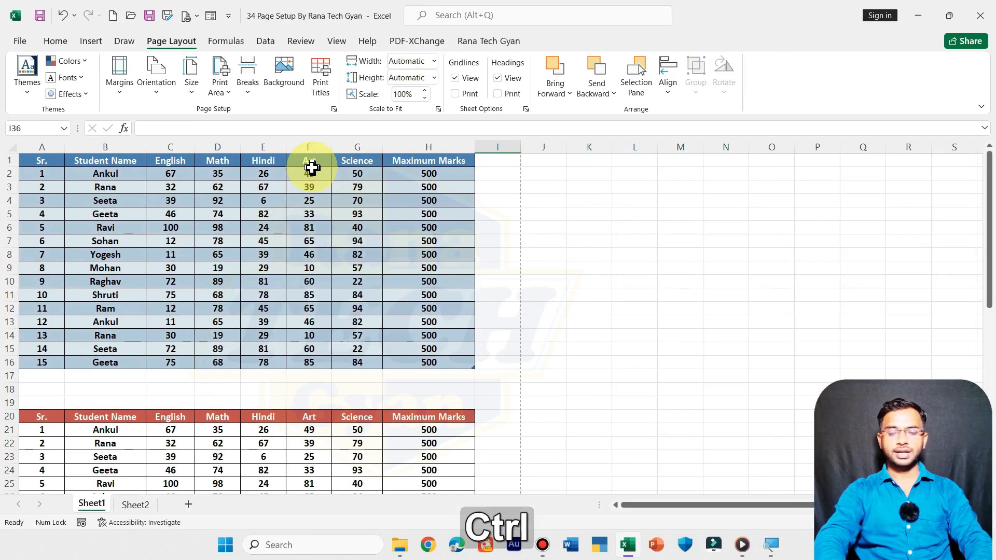
pyautogui.hotkey('ctrl', 'p')
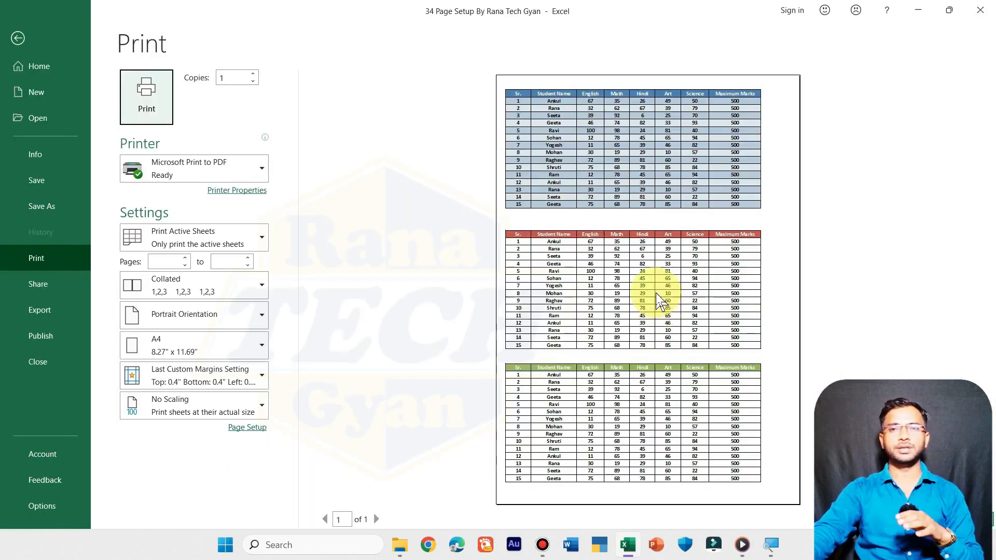
pyautogui.press('Escape')
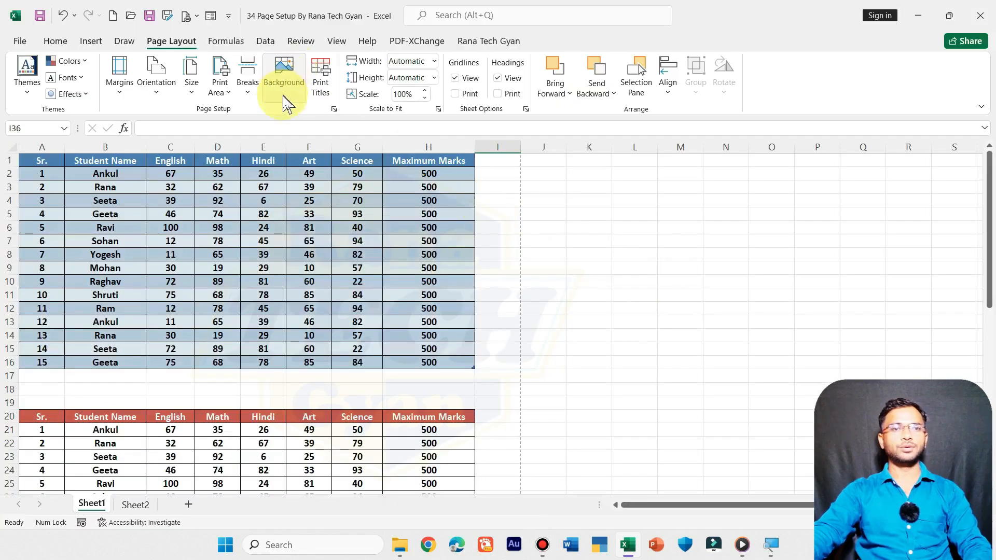
# Set the picture 2023-10-16_205044 from the Desktop folder as the sheet background, working offline
pyautogui.press('super+plus')
pyautogui.click(284, 80)
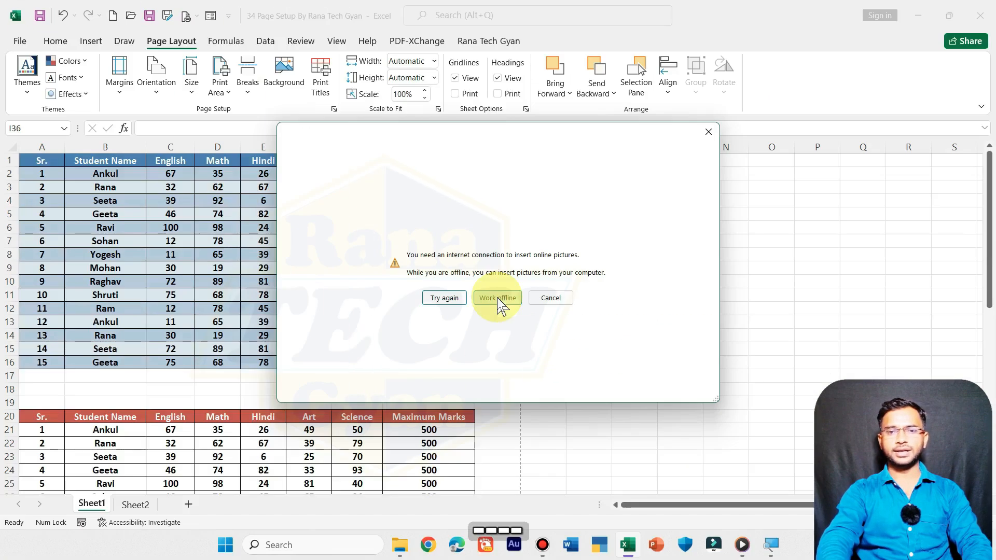
pyautogui.click(497, 297)
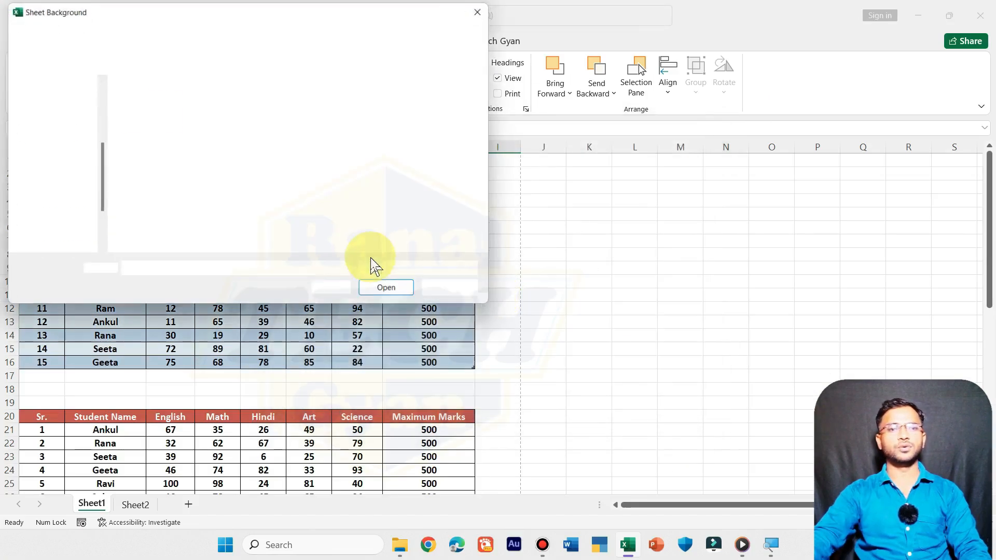
pyautogui.click(67, 107)
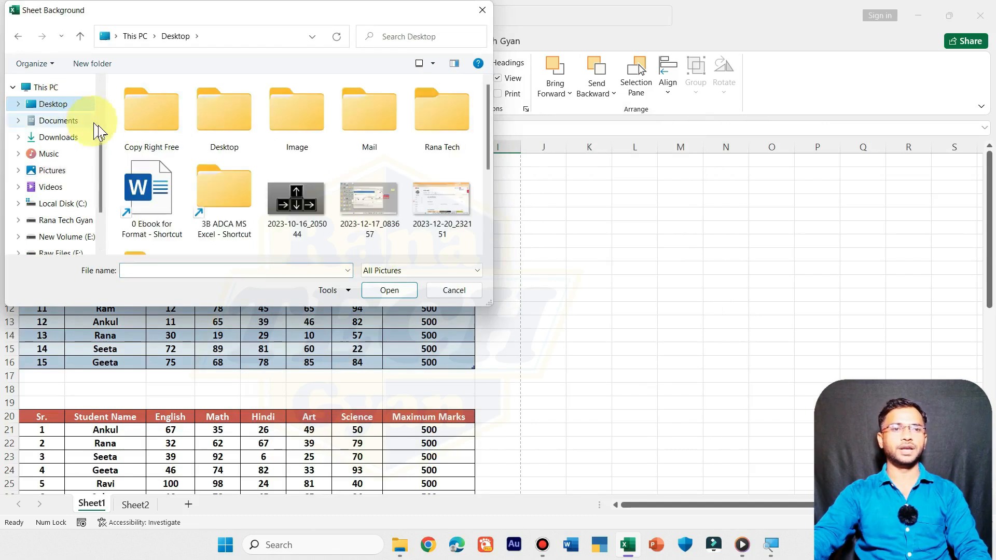
pyautogui.doubleClick(300, 203)
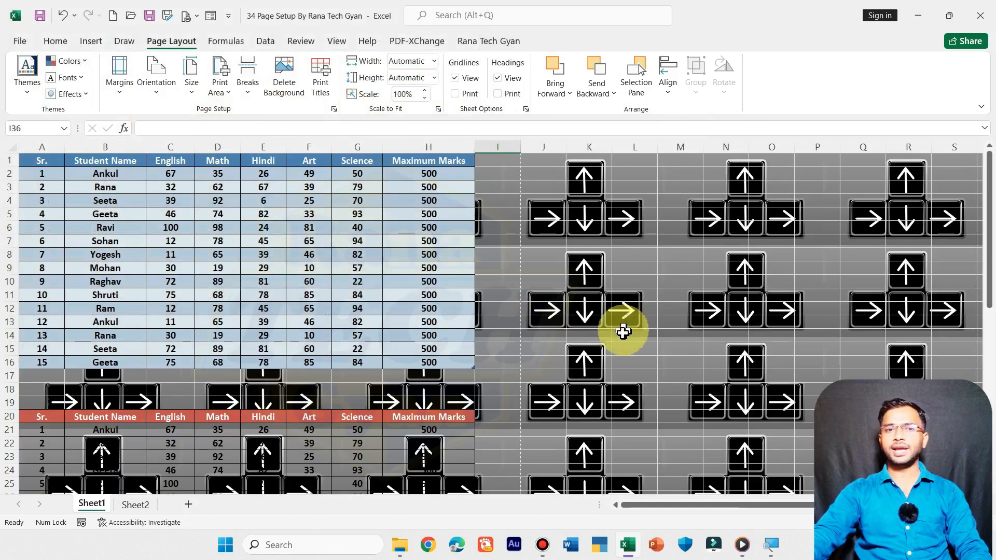
# Examine how far the background extends down the sheet and whether it appears in the print preview
pyautogui.scroll(-8, 558, 349)
pyautogui.scroll(-10, 558, 349)
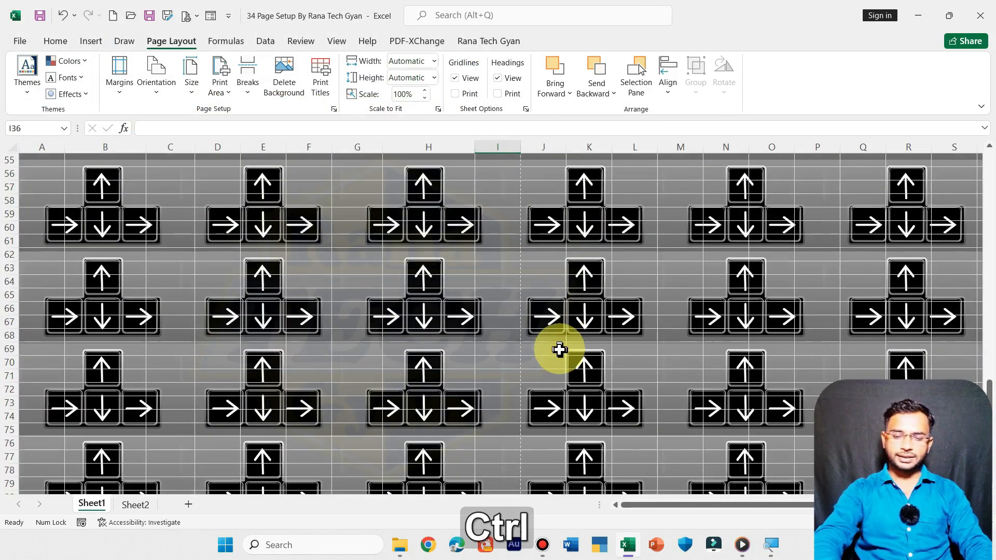
pyautogui.hotkey('ctrl', 'p')
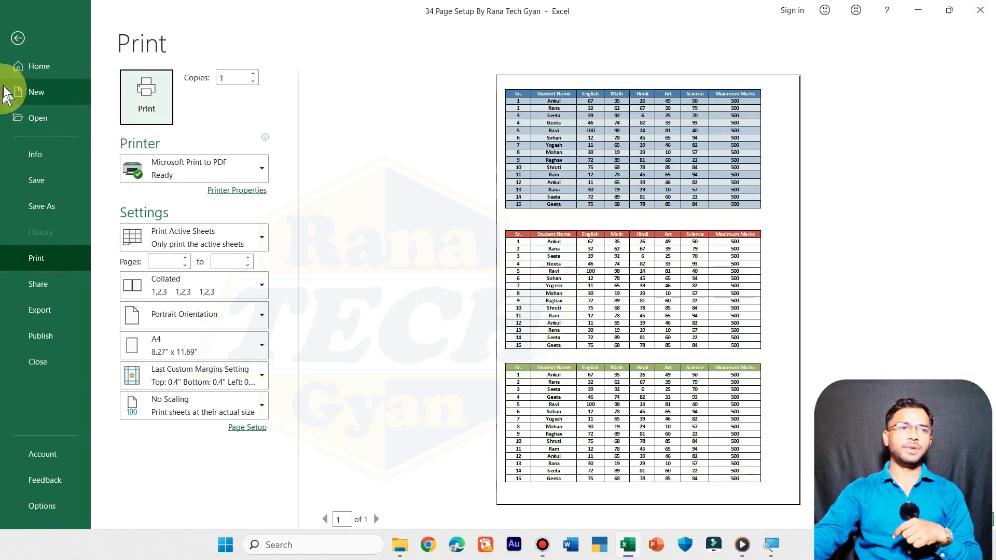
pyautogui.click(18, 38)
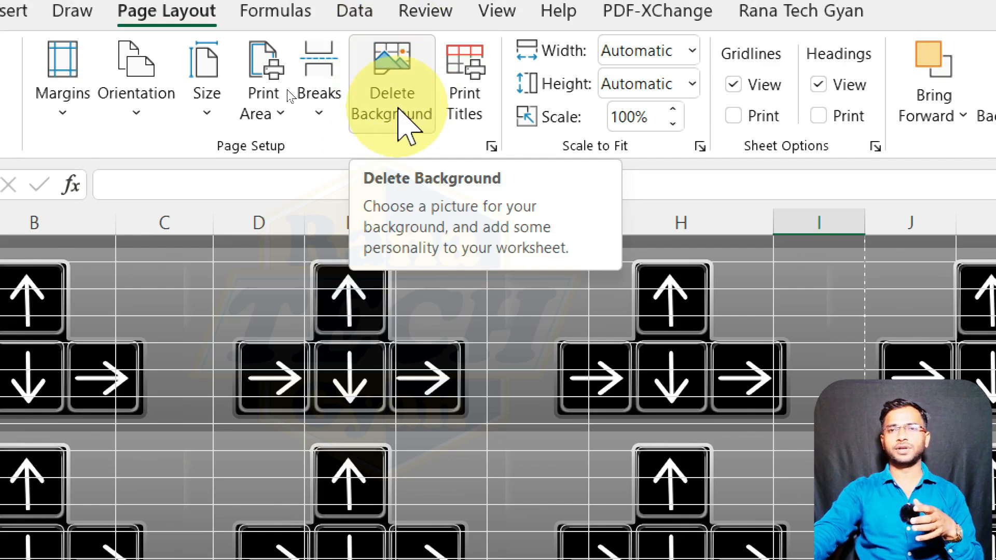
# Delete the sheet background from Sheet1 and check the worksheet in the print preview
pyautogui.click(398, 110)
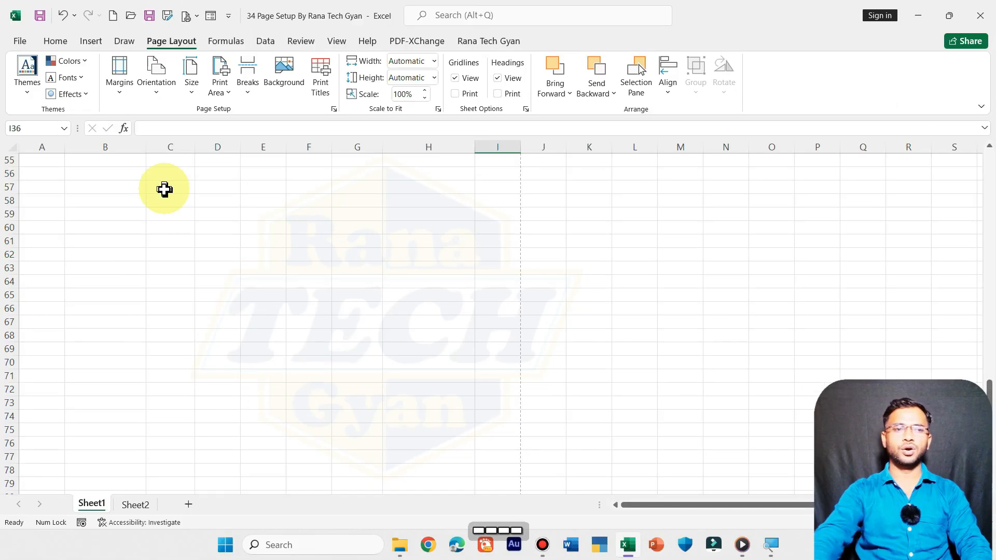
pyautogui.scroll(18, 170, 198)
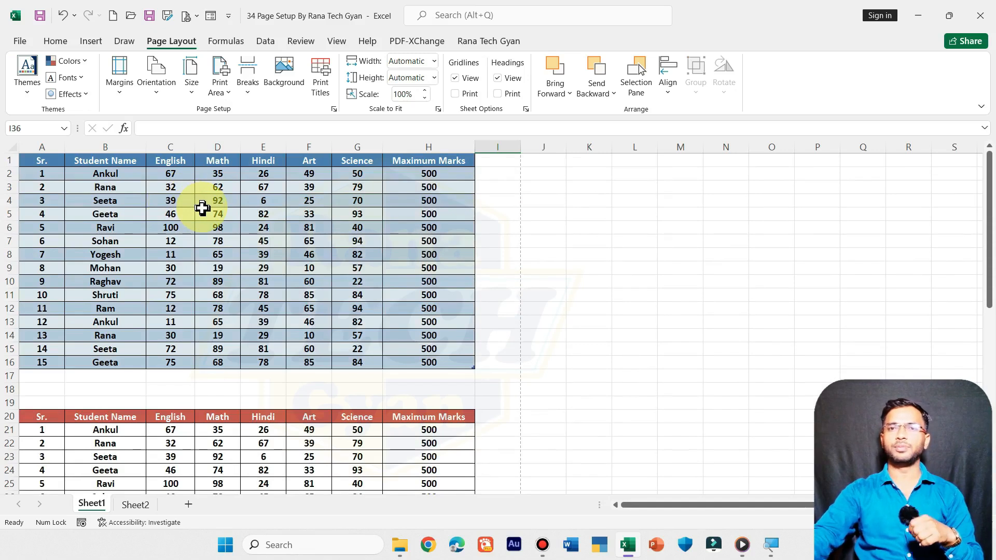
pyautogui.hotkey('ctrl', 'p')
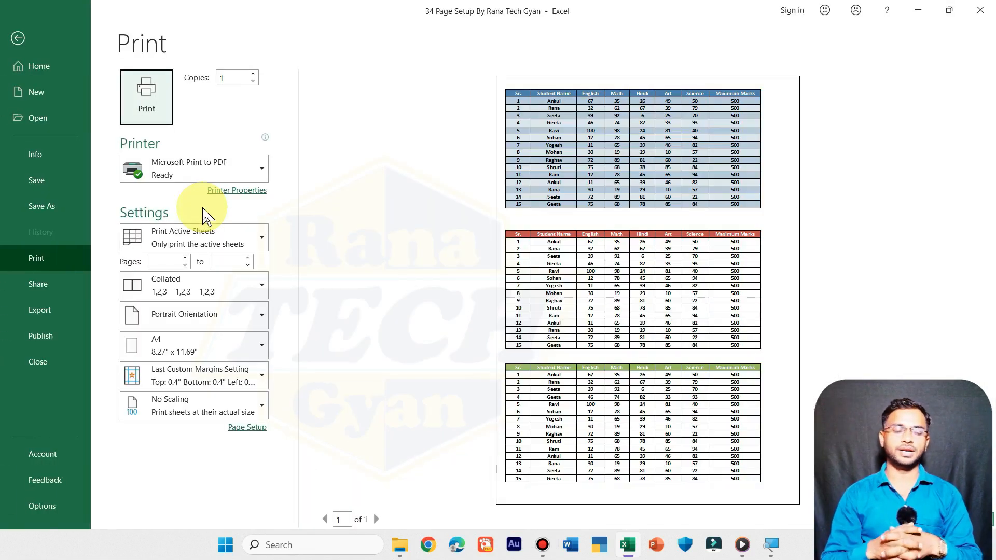
pyautogui.press('Escape')
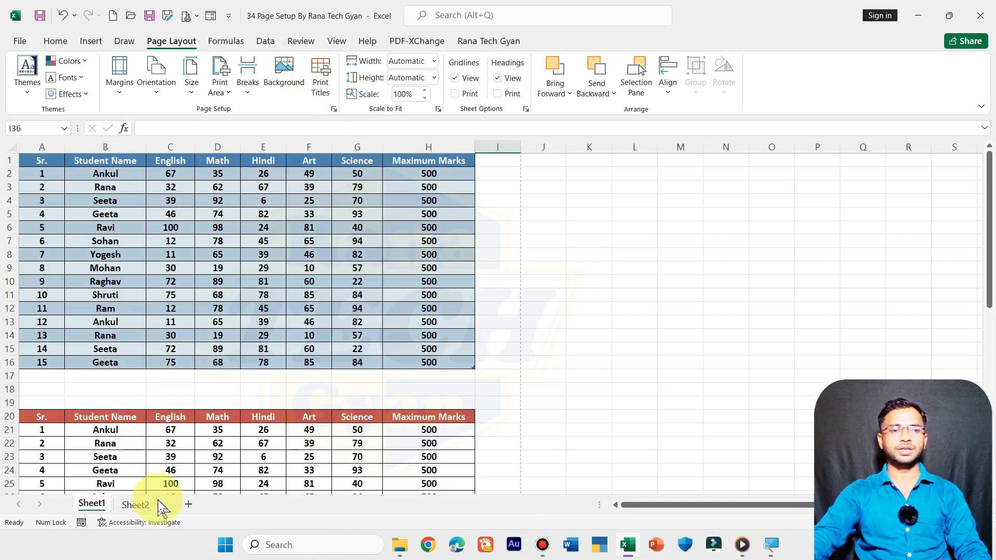
# Switch to Sheet2 and select cell D7 in the marks table
pyautogui.click(135, 505)
pyautogui.keyDown('ctrl'); pyautogui.scroll(3, 174, 310); pyautogui.keyUp('ctrl')
pyautogui.scroll(5, 175, 310)
pyautogui.click(176, 306)
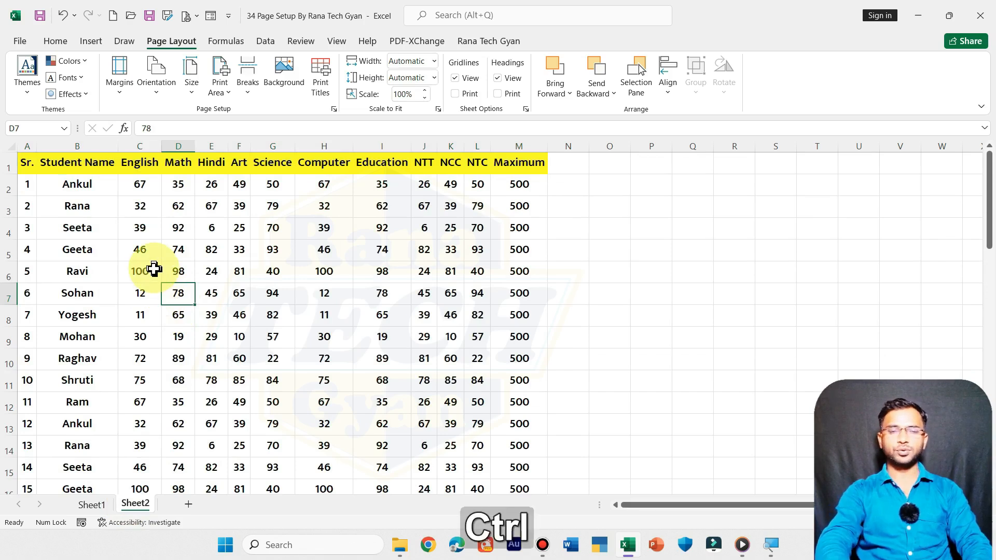
# Examine in the print preview which pages of Sheet2 carry the header row and how the columns are split
pyautogui.hotkey('ctrl', 'p')
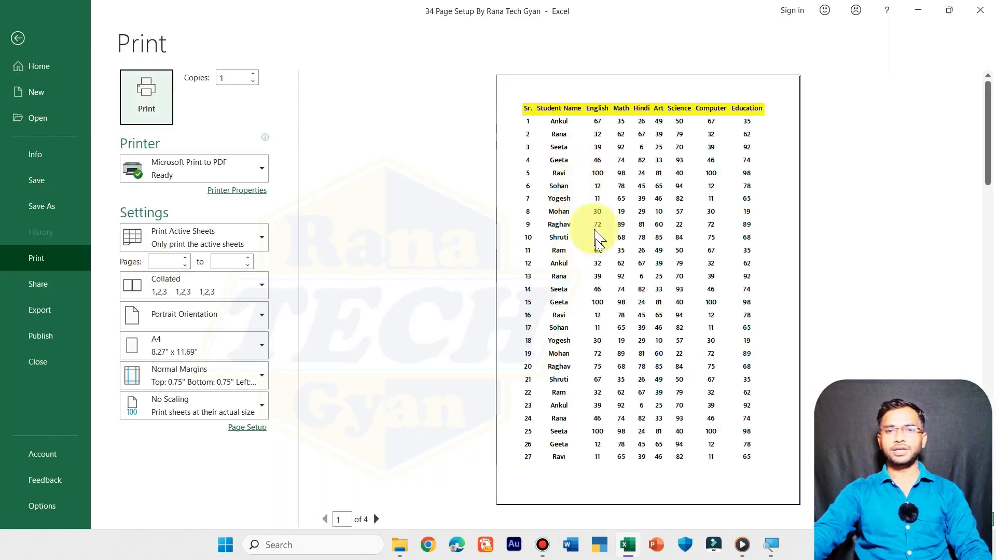
pyautogui.click(573, 142)
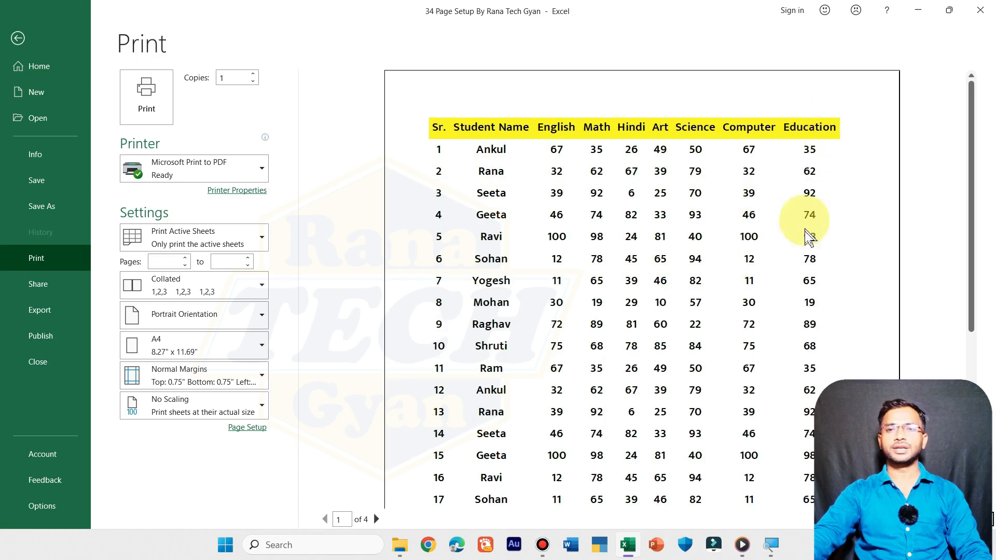
pyautogui.click(376, 519)
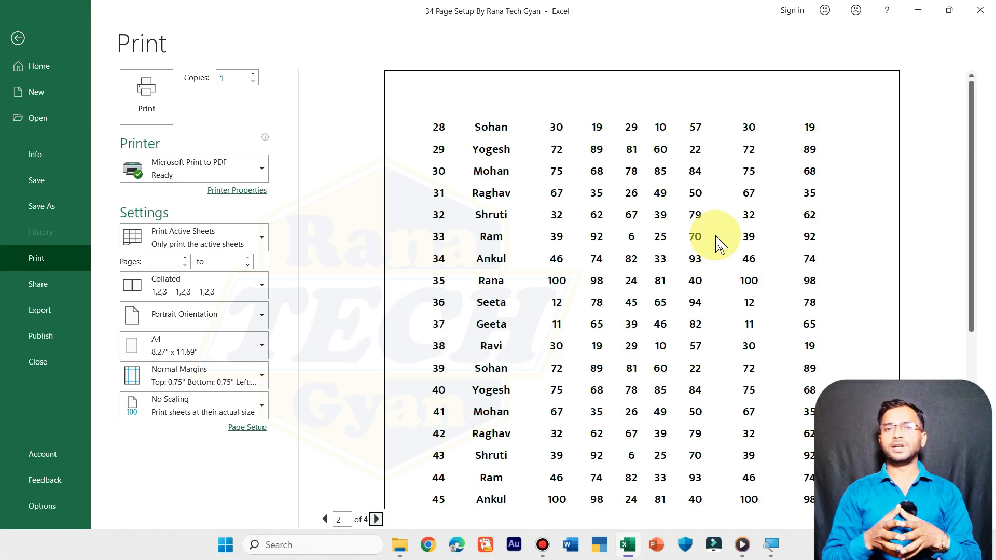
pyautogui.click(326, 518)
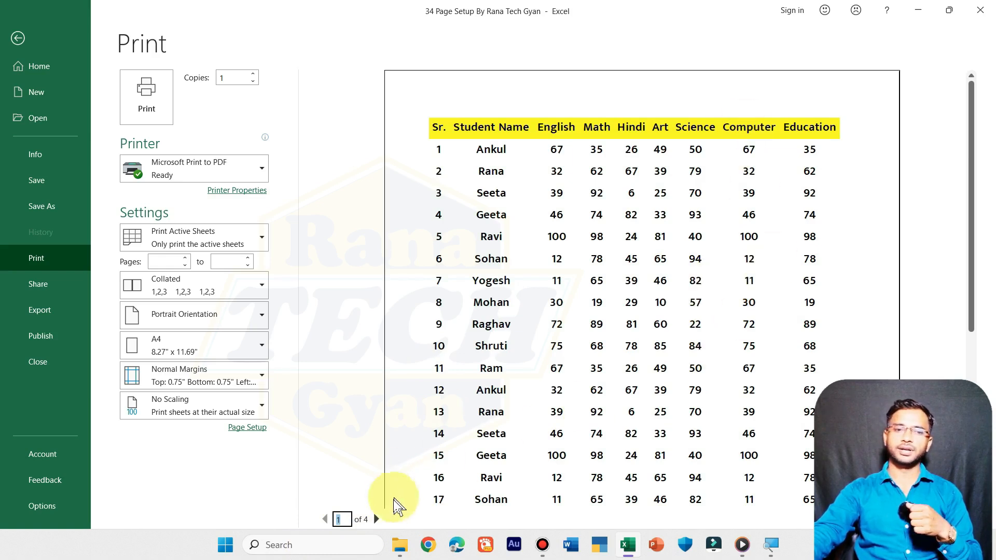
pyautogui.click(377, 519)
pyautogui.click(378, 519)
pyautogui.click(378, 518)
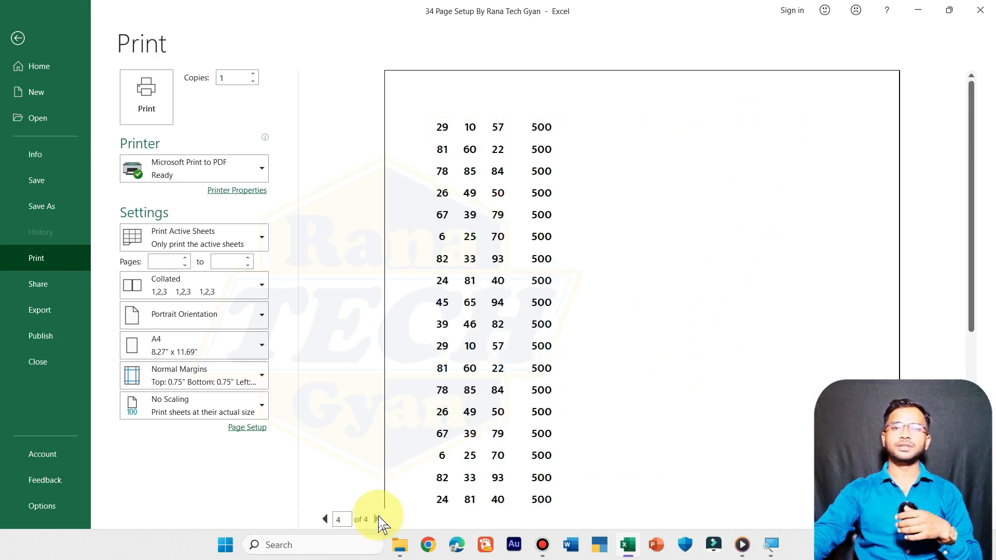
pyautogui.click(324, 518)
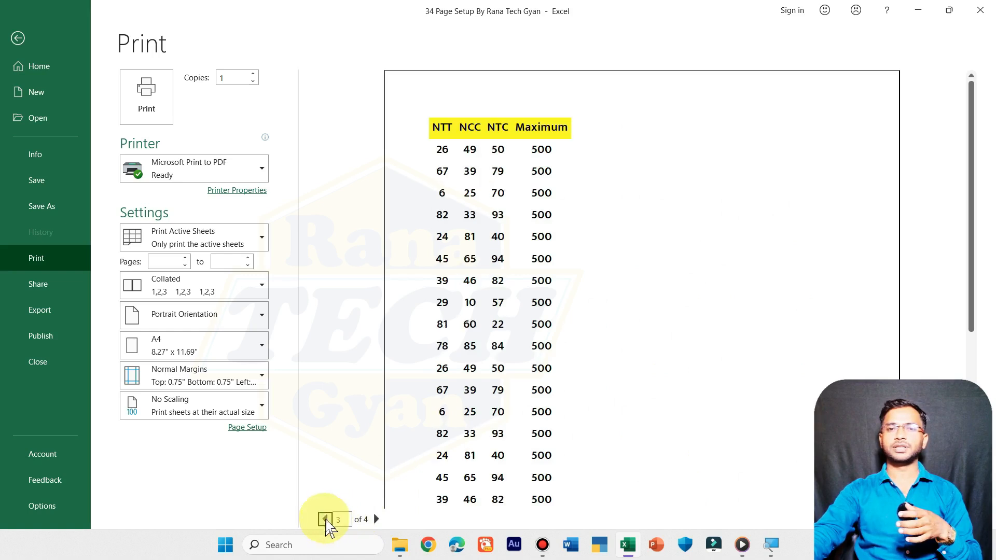
pyautogui.click(324, 519)
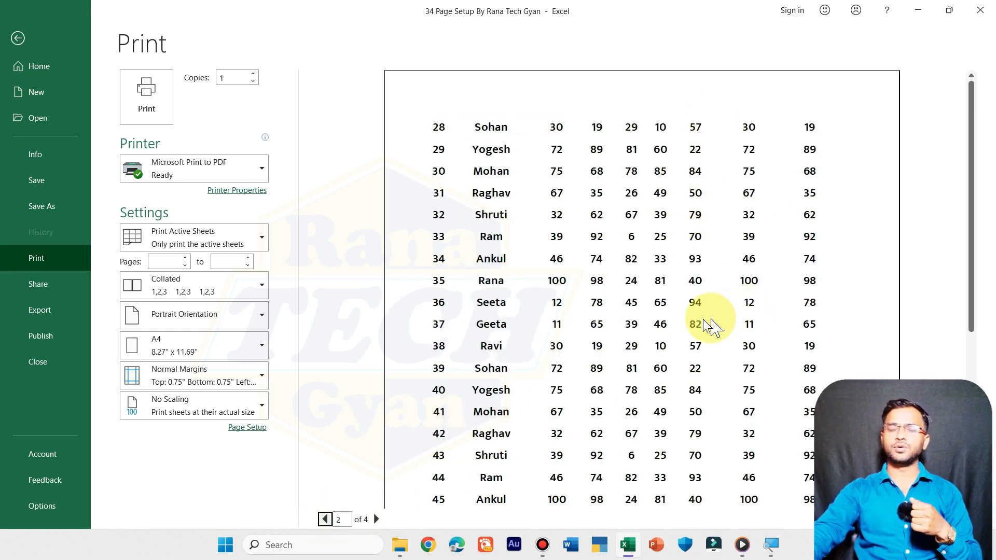
pyautogui.click(325, 518)
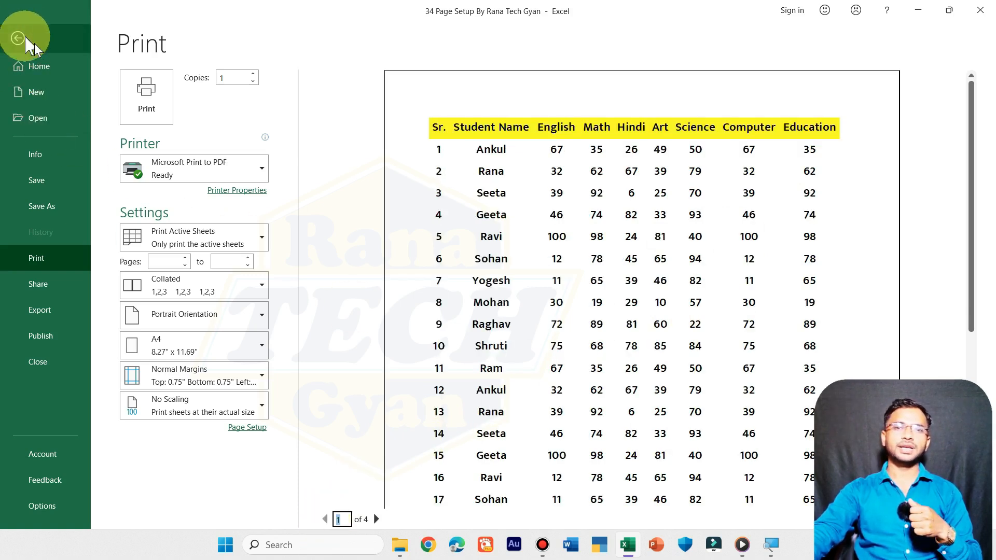
pyautogui.scroll(-5, 367, 267)
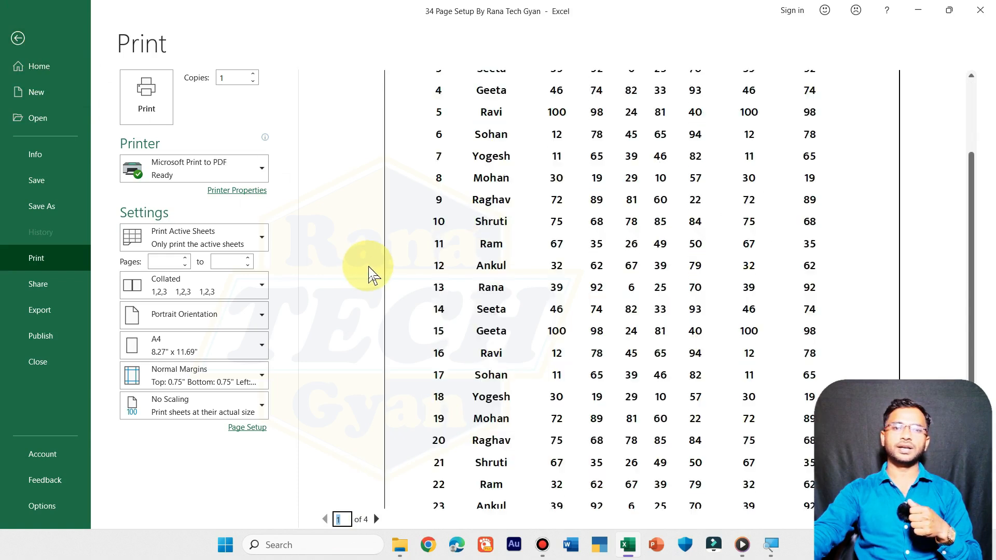
pyautogui.click(17, 38)
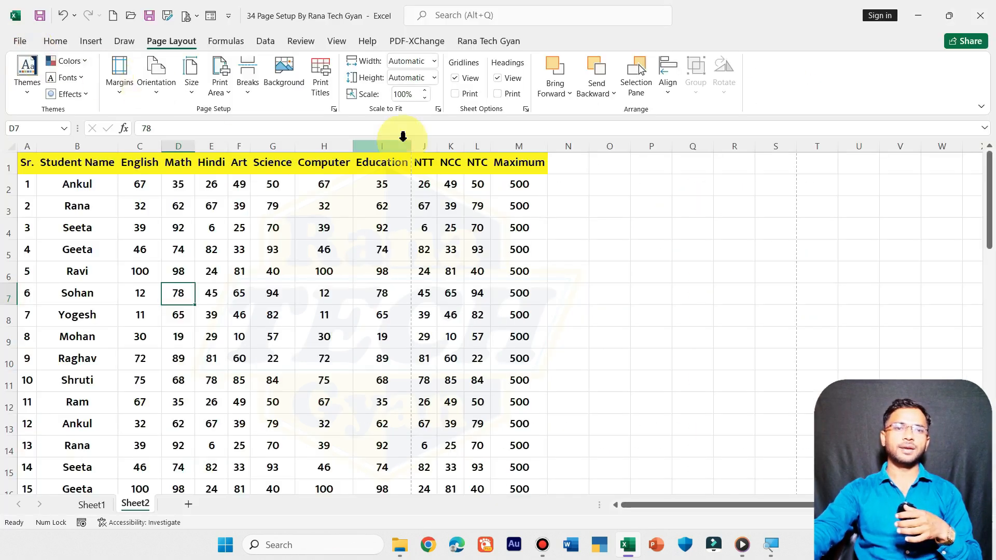
# Set header row 1 ($1:$1) as the print title row repeated at the top of every page
pyautogui.click(322, 69)
pyautogui.moveTo(316, 91); pyautogui.dragTo(433, 148)
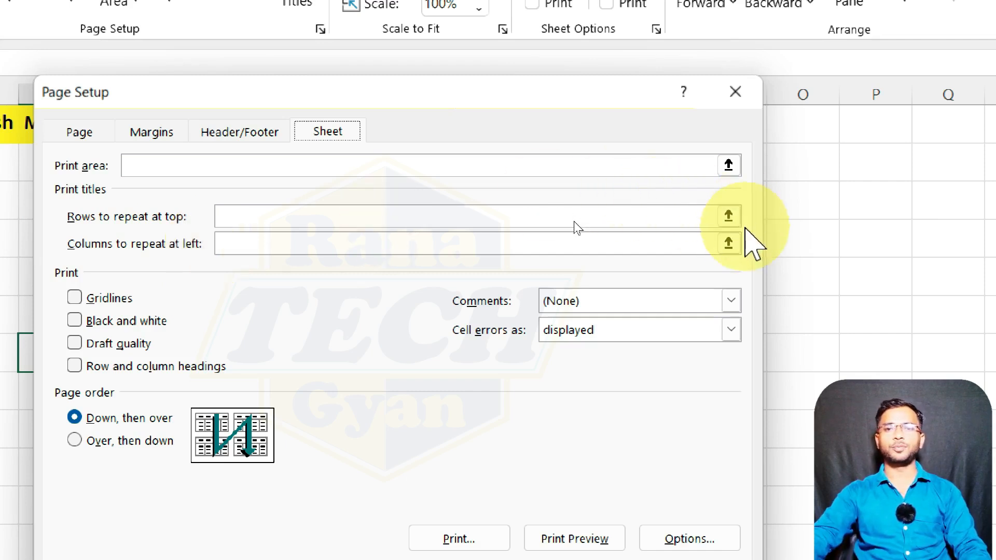
pyautogui.click(728, 216)
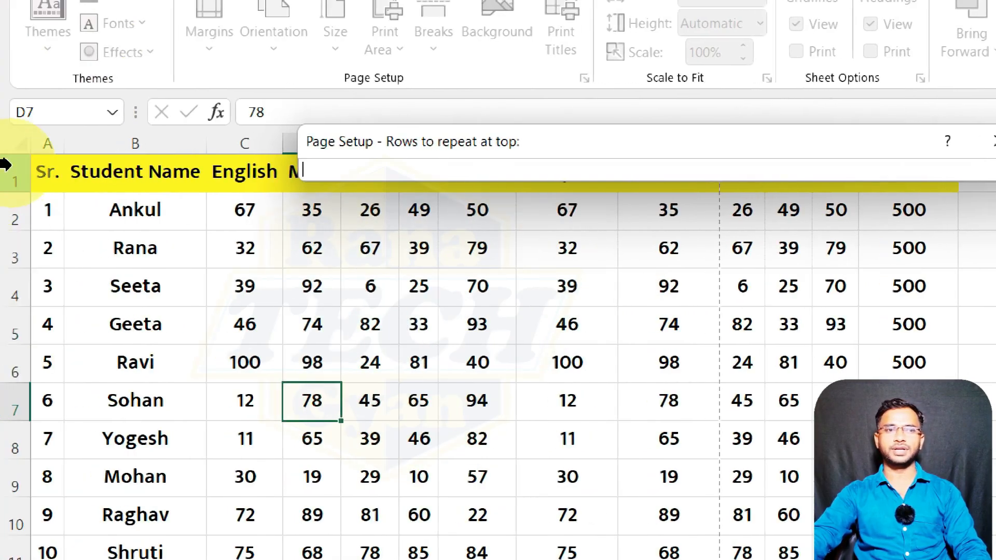
pyautogui.click(5, 168)
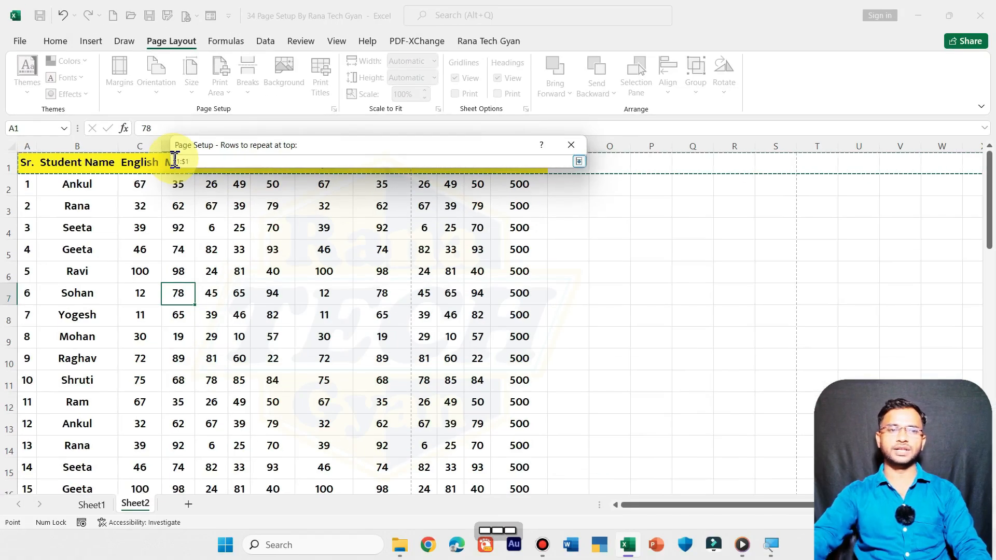
pyautogui.click(579, 161)
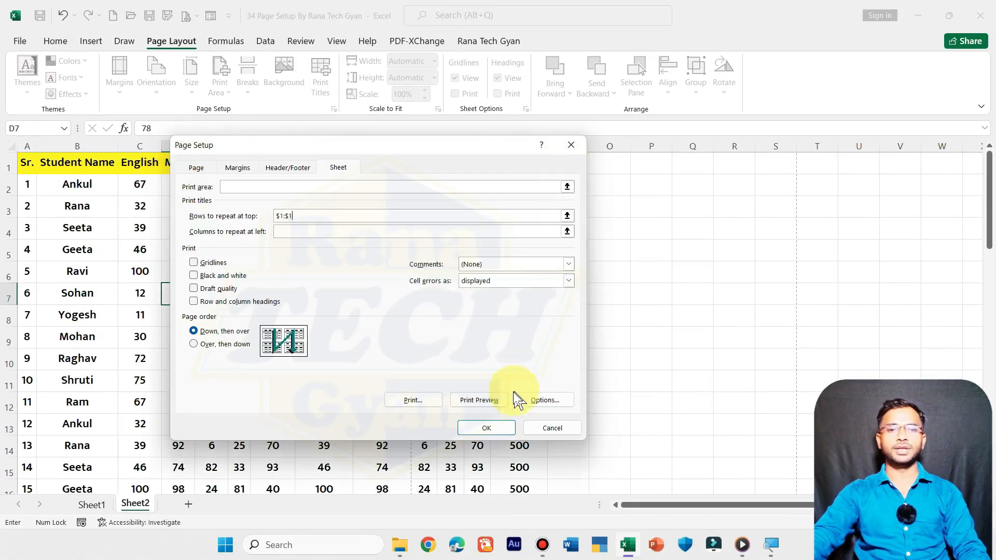
pyautogui.click(481, 430)
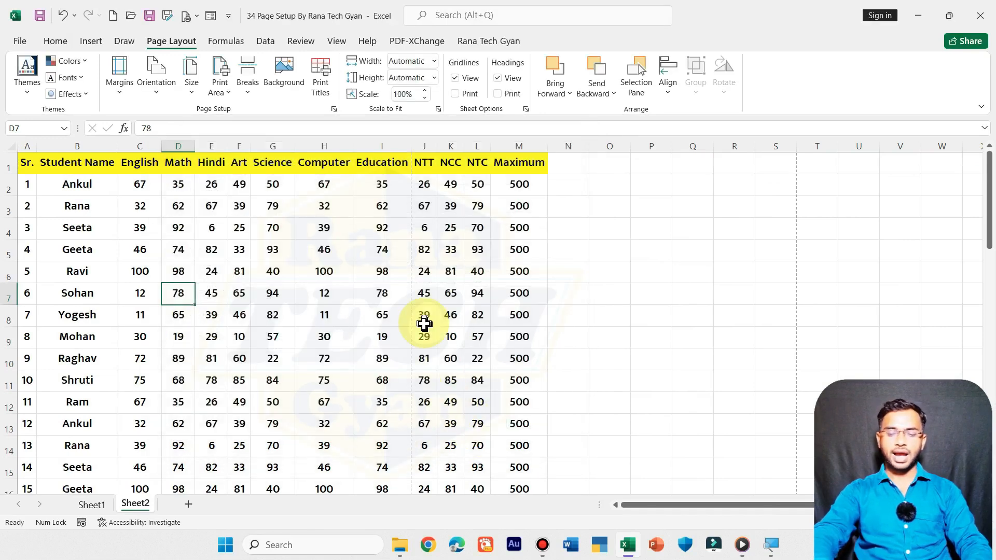
# Check in the print preview whether the header row repeats on the first two pages of Sheet2
pyautogui.hotkey('ctrl', 'p')
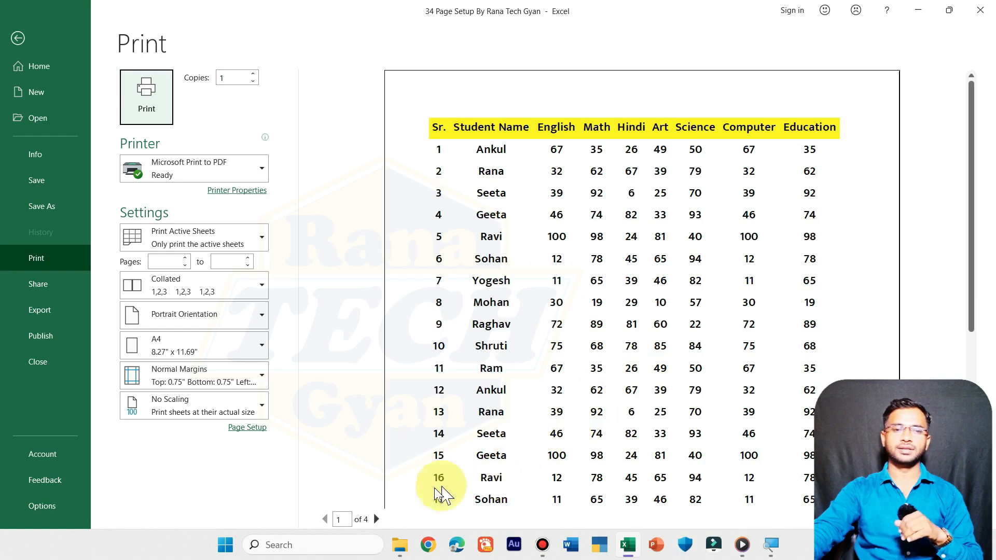
pyautogui.click(377, 519)
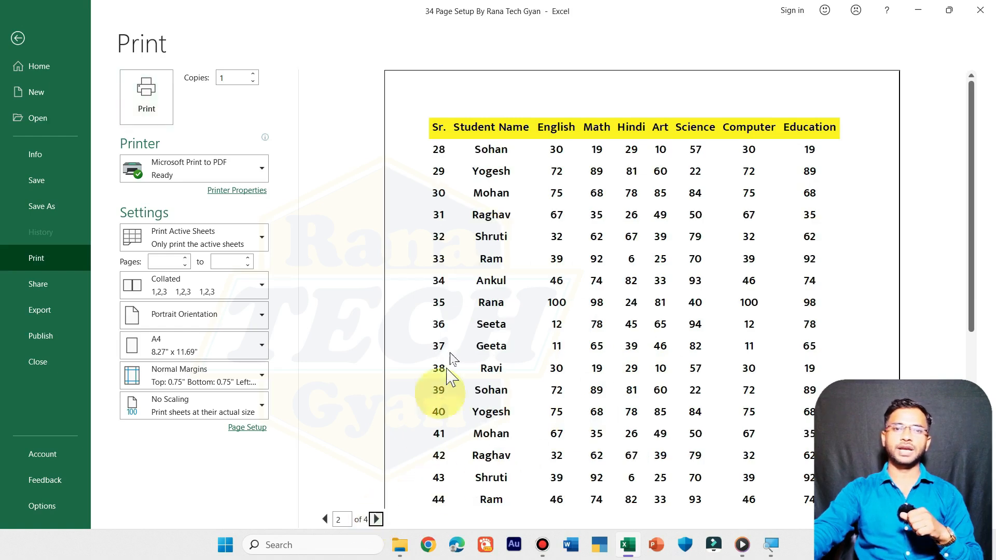
pyautogui.click(326, 520)
pyautogui.scroll(-4, 492, 374)
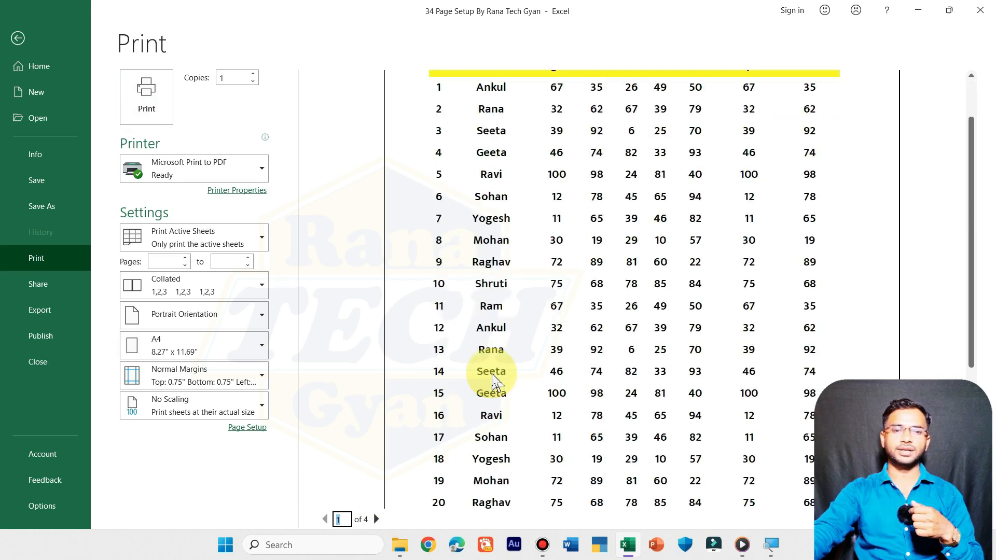
pyautogui.scroll(-3, 491, 374)
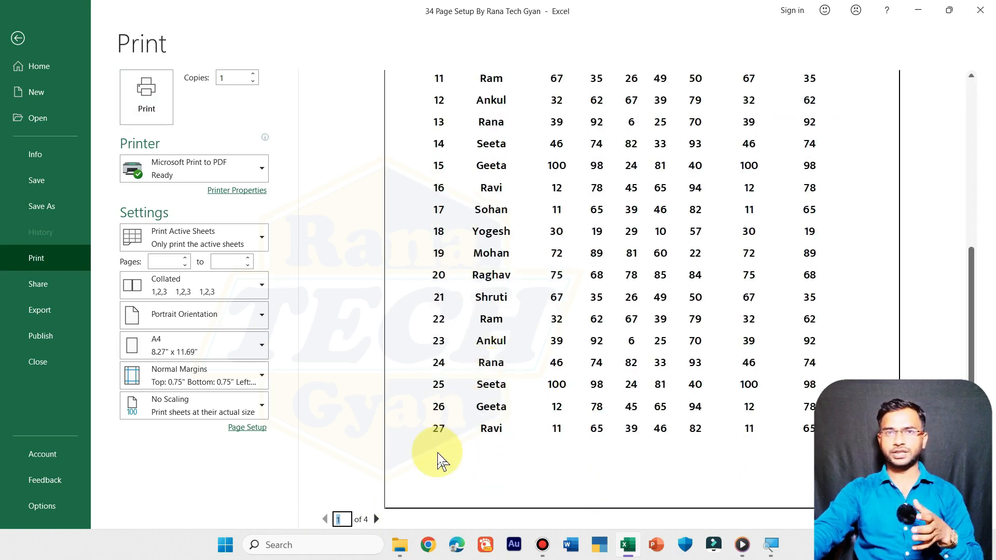
pyautogui.click(376, 519)
pyautogui.scroll(5, 451, 160)
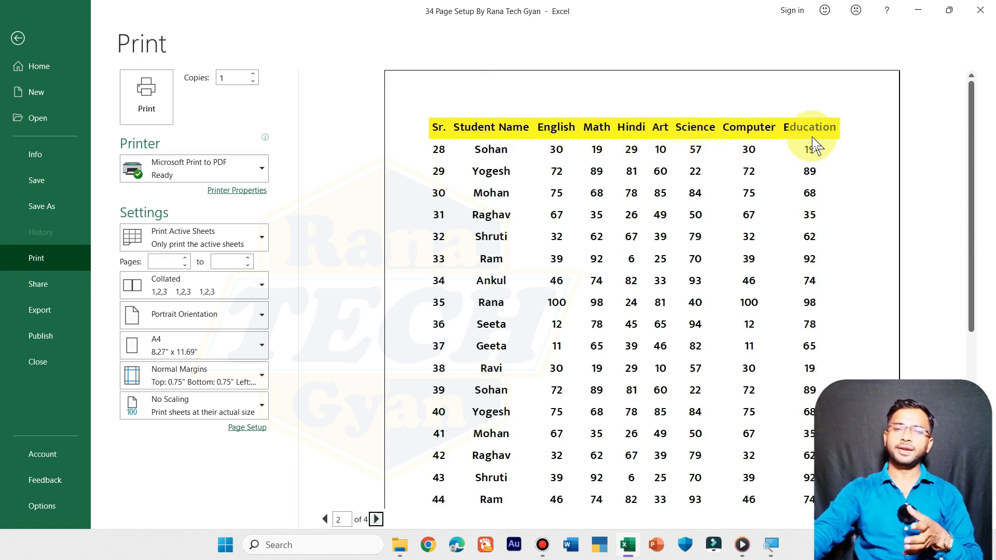
pyautogui.click(19, 37)
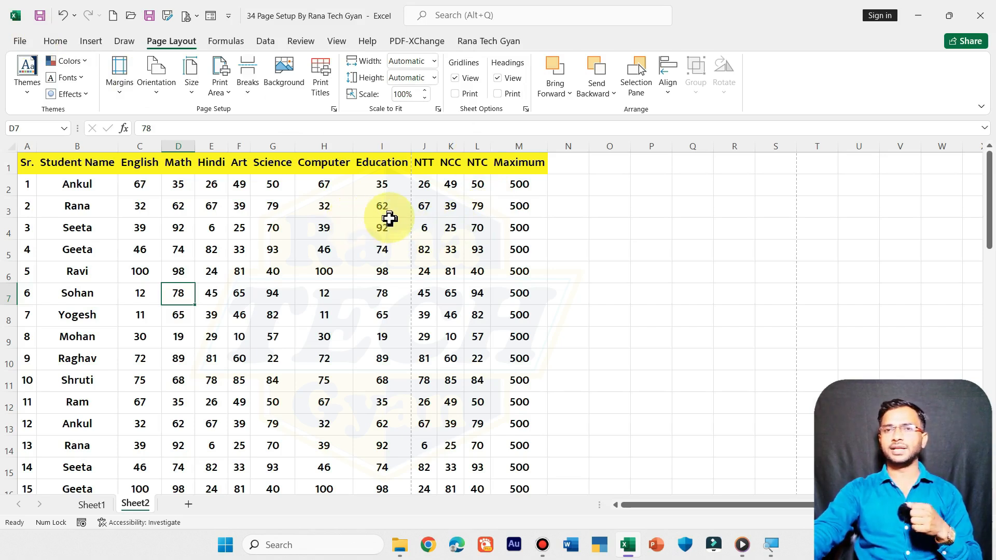
# Copy header row 1 and check in the print preview where the first page ends
pyautogui.click(4, 166)
pyautogui.rightClick(4, 166)
pyautogui.click(32, 191)
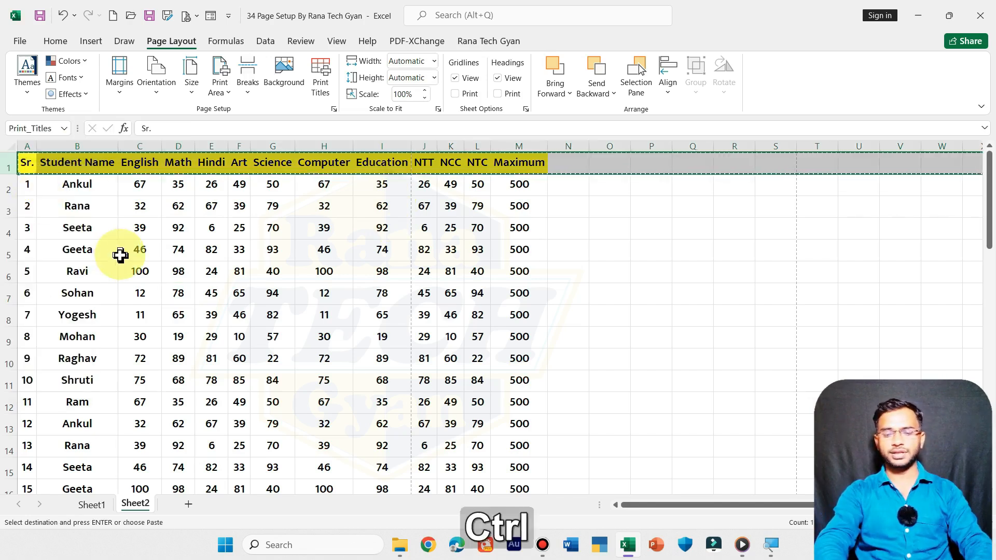
pyautogui.hotkey('ctrl', 'p')
pyautogui.scroll(-5, 555, 351)
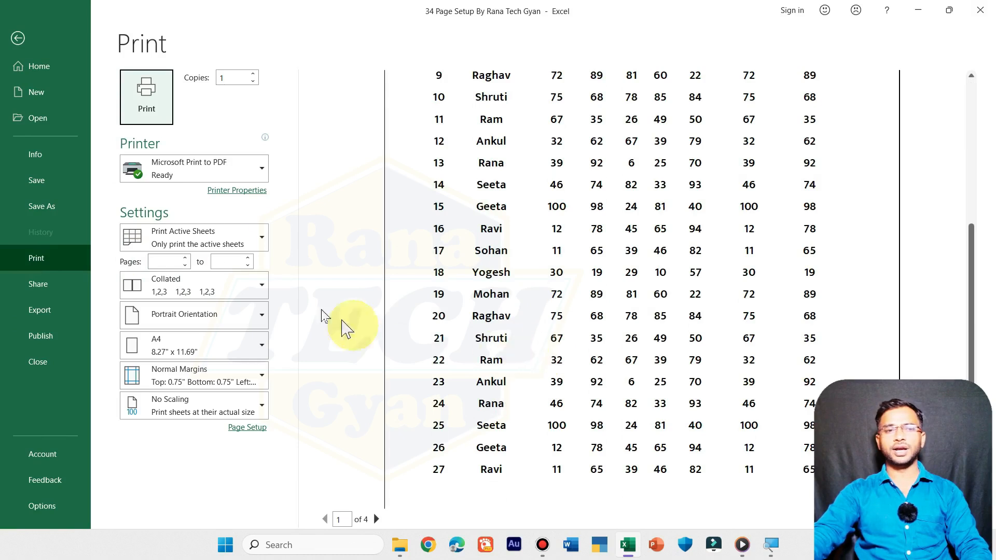
pyautogui.click(19, 38)
# Try to insert the copied header in a new row 29 above serial number 28, and undo the insertion
pyautogui.scroll(-4, 56, 408)
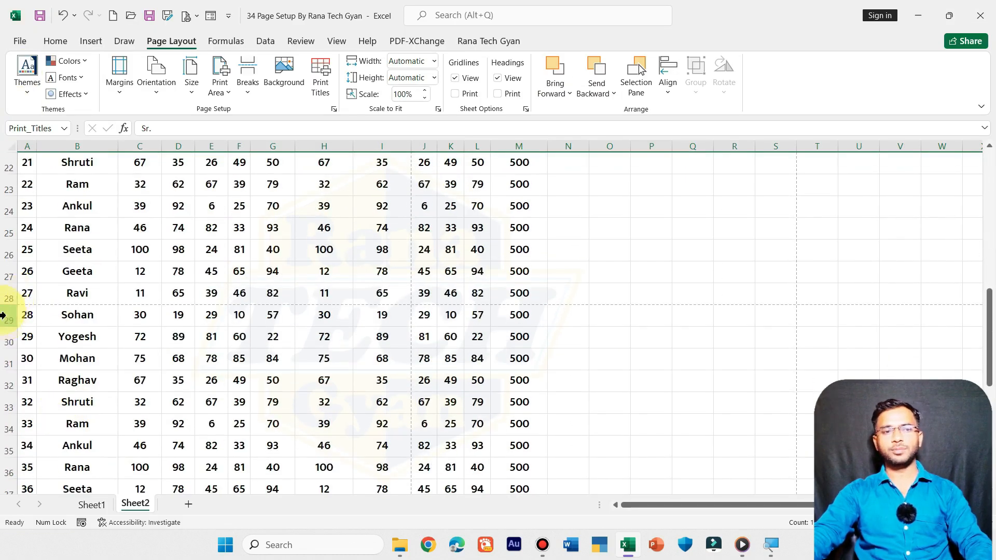
pyautogui.rightClick(3, 315)
pyautogui.click(44, 196)
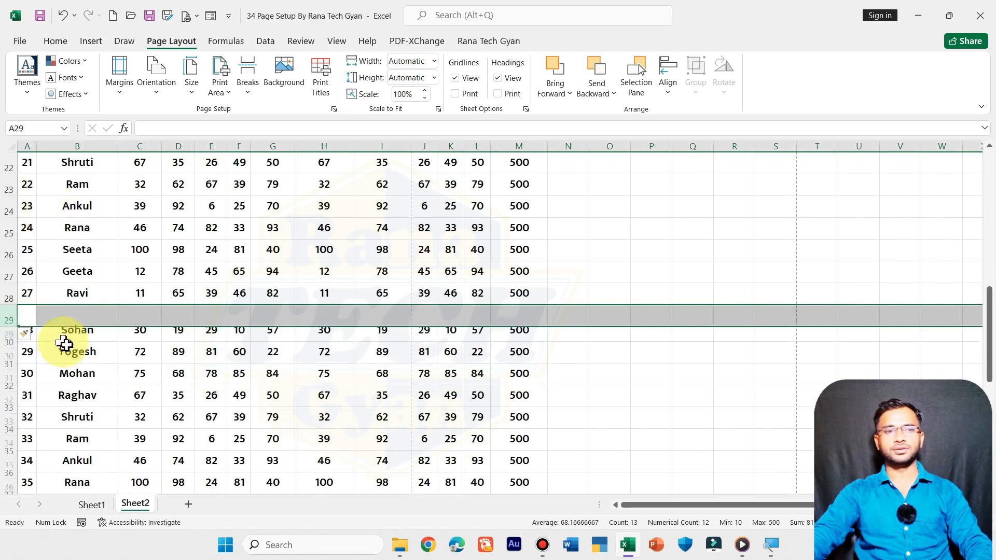
pyautogui.hotkey('ctrl', 'v')
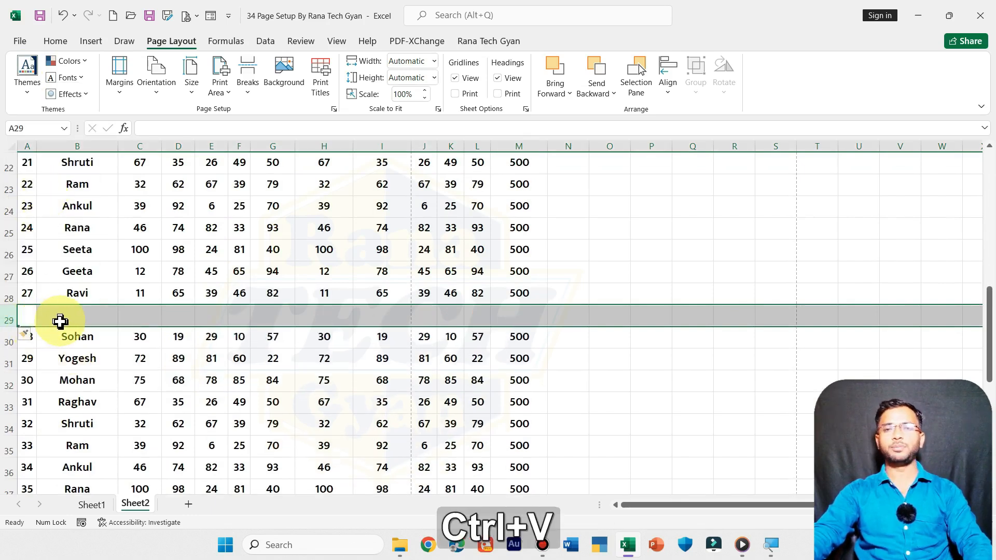
pyautogui.scroll(-3, 59, 321)
pyautogui.scroll(4, 59, 321)
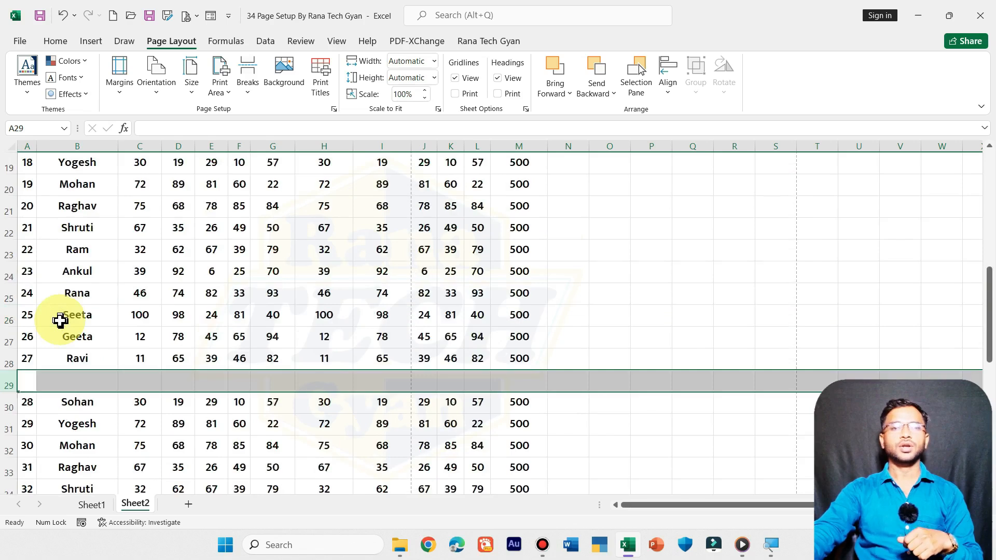
pyautogui.scroll(5, 61, 320)
pyautogui.hotkey('ctrl', 'z')
pyautogui.scroll(7, 61, 322)
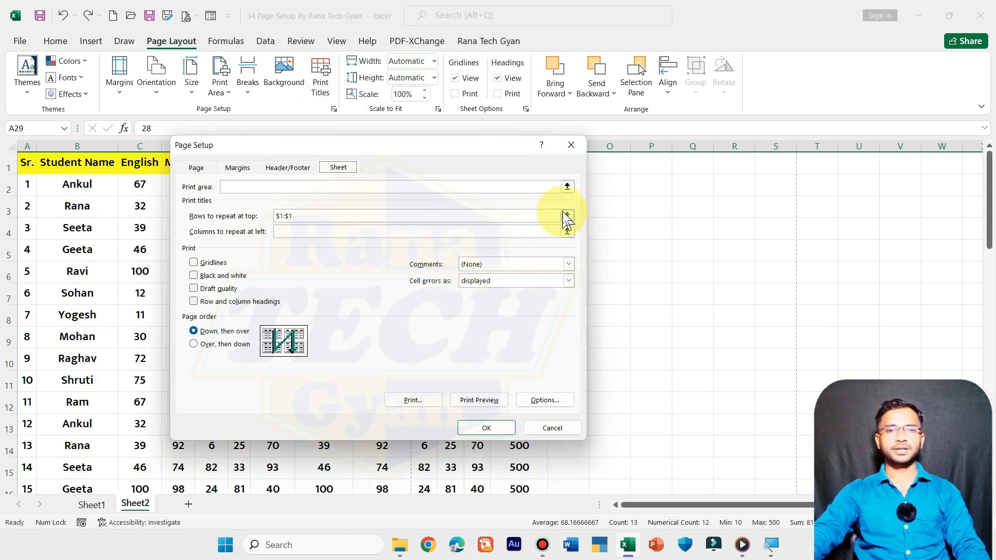
# Change the rows to repeat at top to row 2 ($2:$2) and check page 2 in the print preview
pyautogui.click(567, 215)
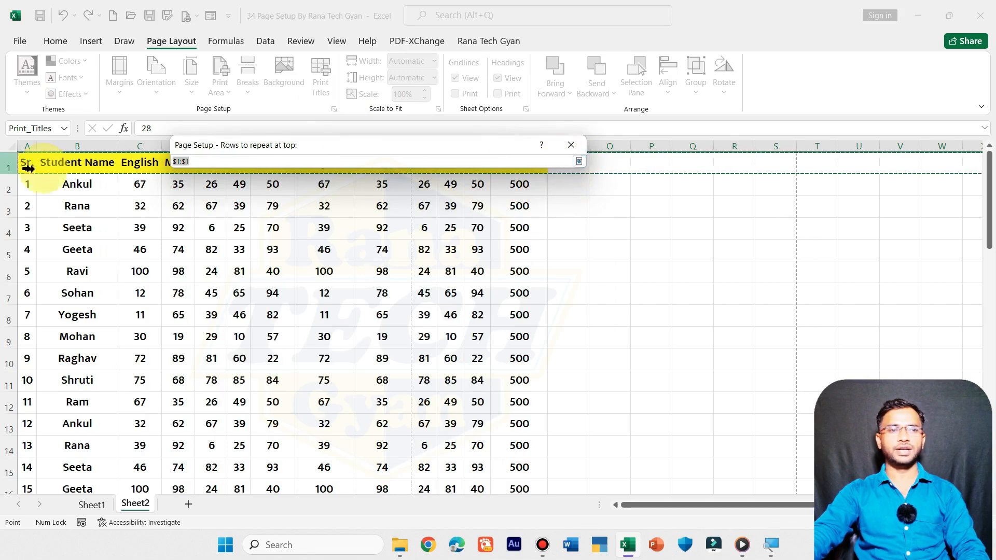
pyautogui.click(3, 189)
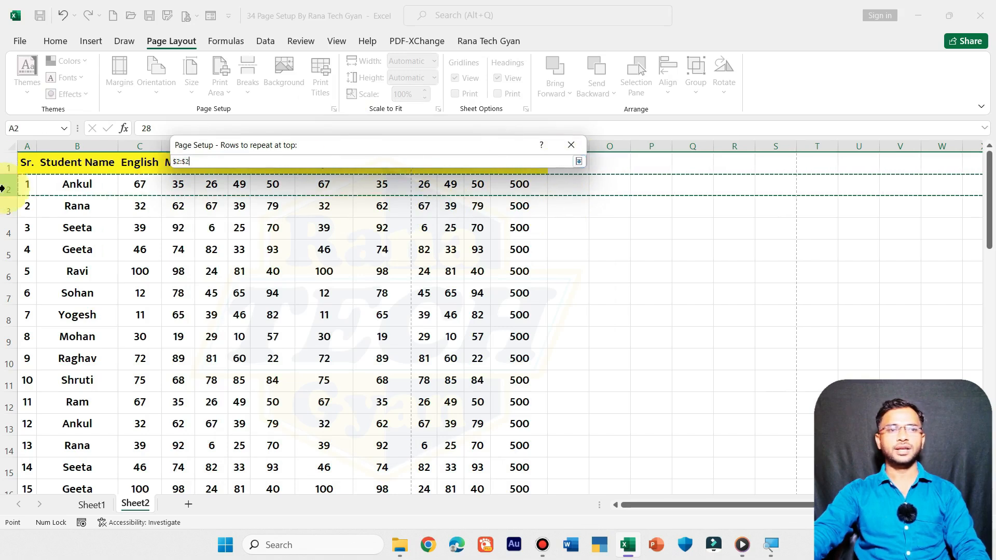
pyautogui.click(578, 161)
pyautogui.click(495, 429)
pyautogui.hotkey('ctrl', 'p')
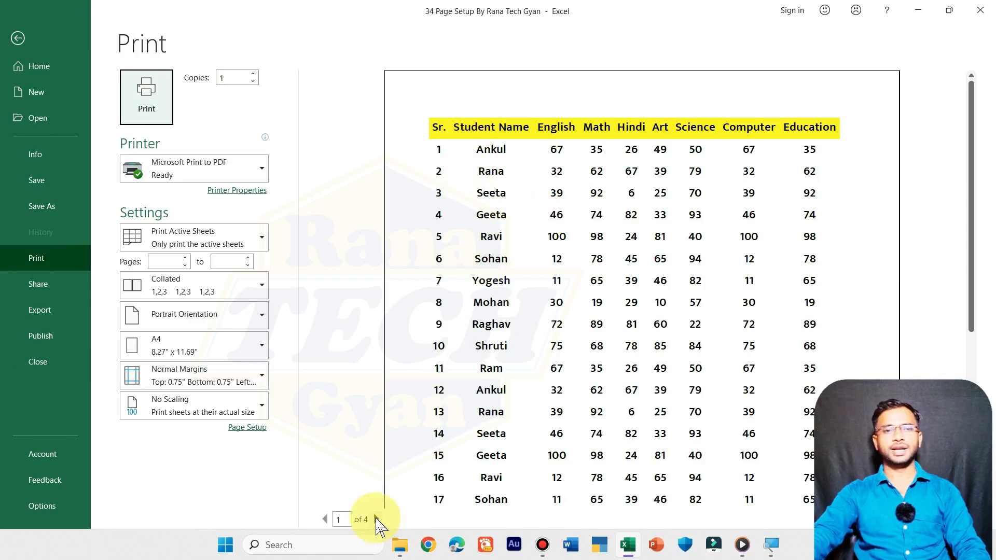
pyautogui.click(376, 519)
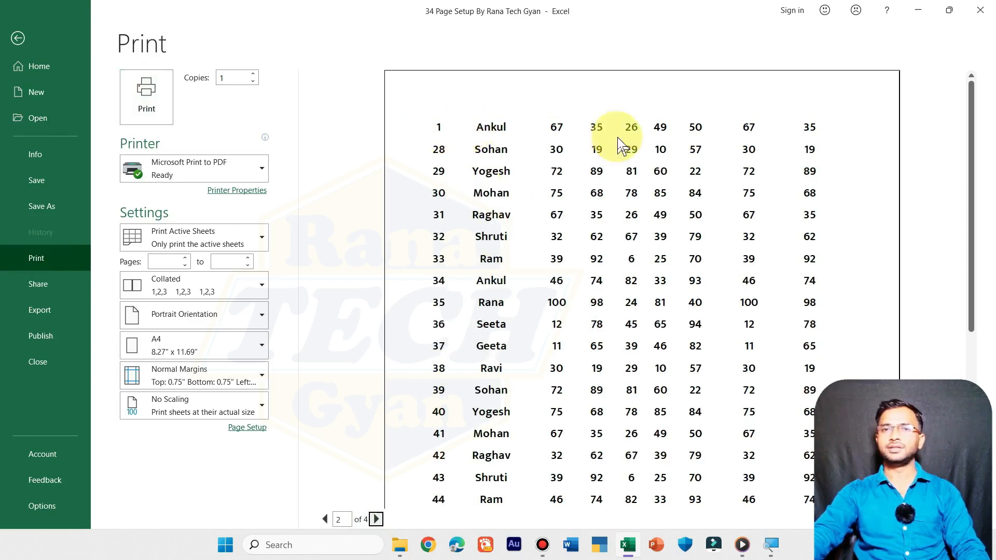
pyautogui.click(18, 38)
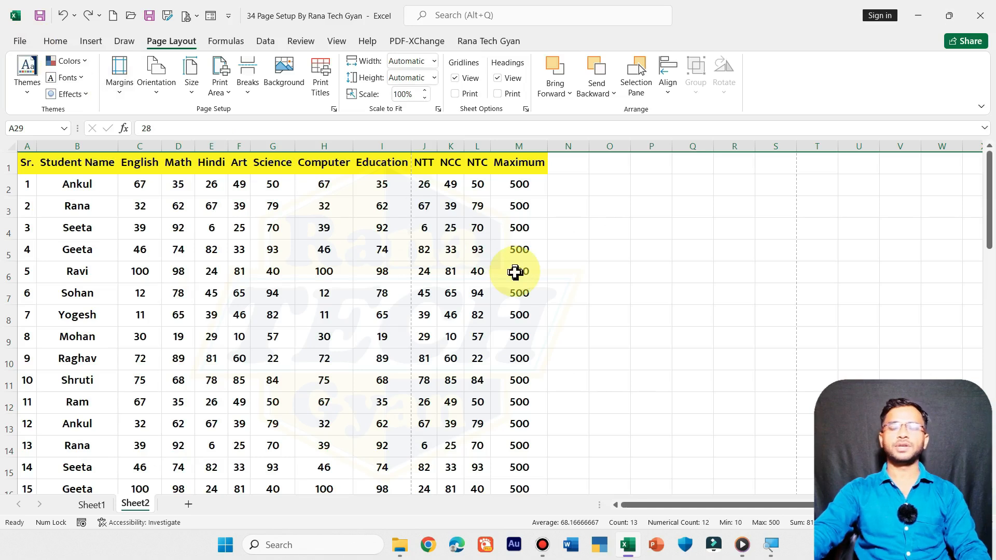